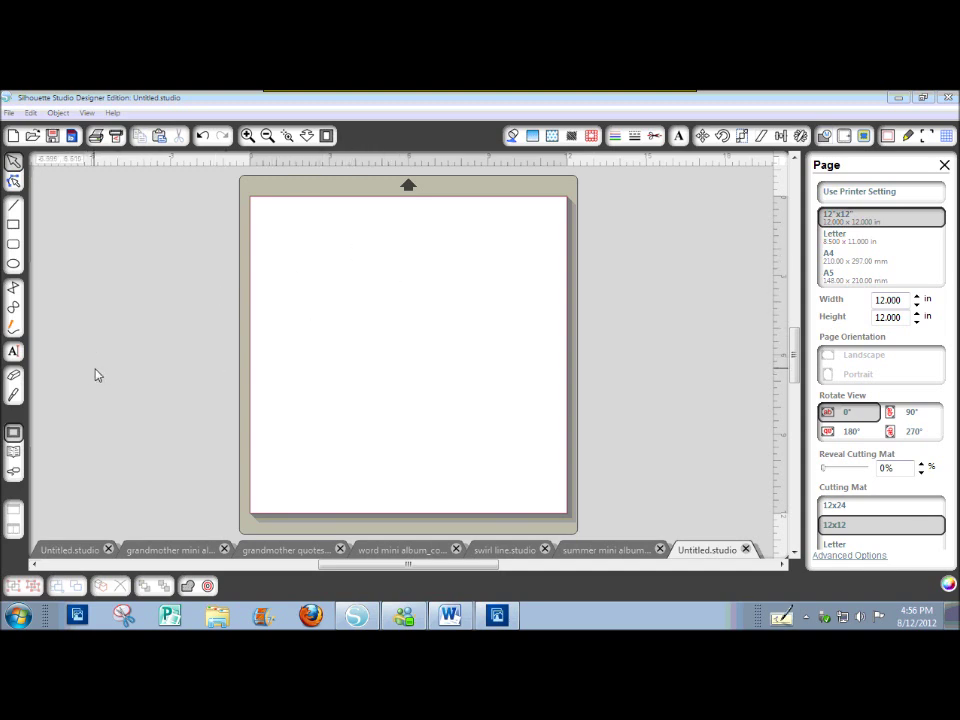
Add the text "grandma" near the upper part of the blank page
{"action": "left_click", "coordinate": [13, 352]}
{"action": "left_click", "coordinate": [262, 264]}
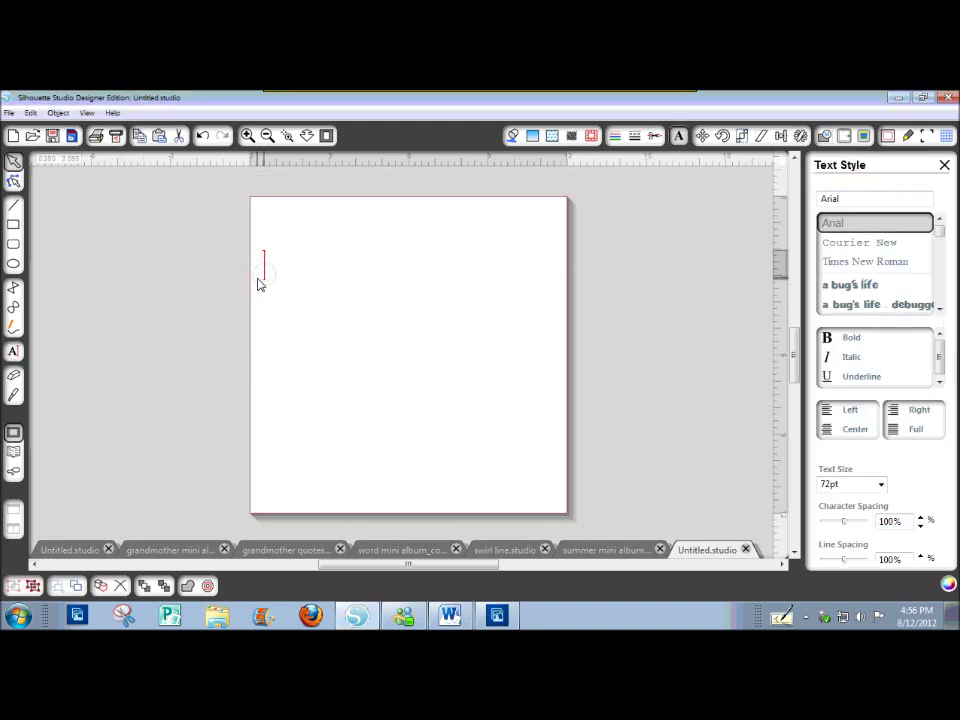
{"action": "type", "text": "gran"}
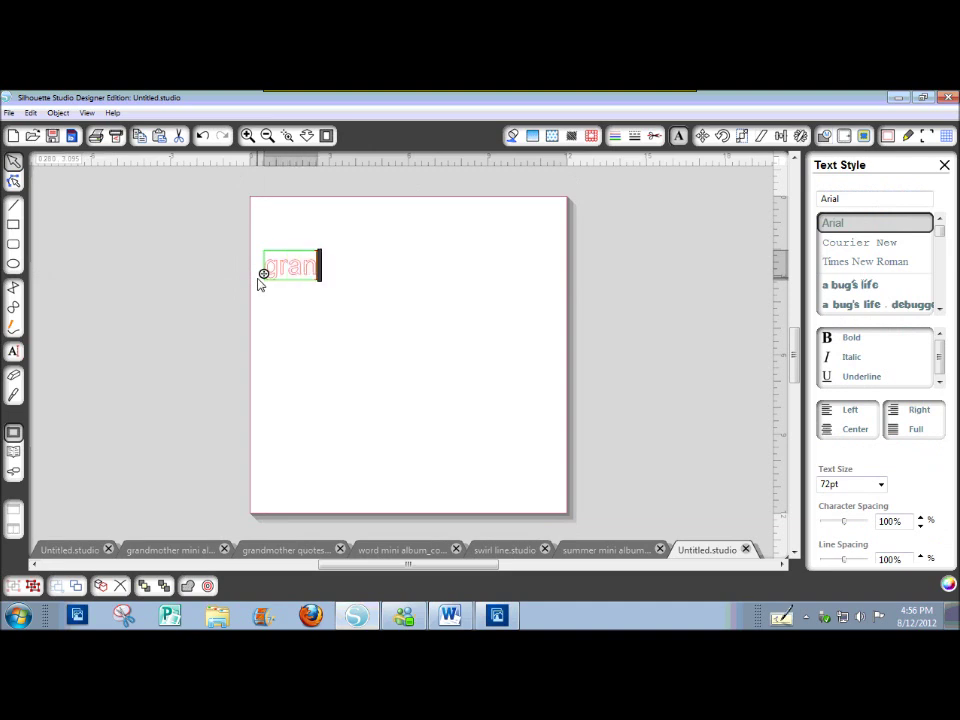
{"action": "type", "text": "dma"}
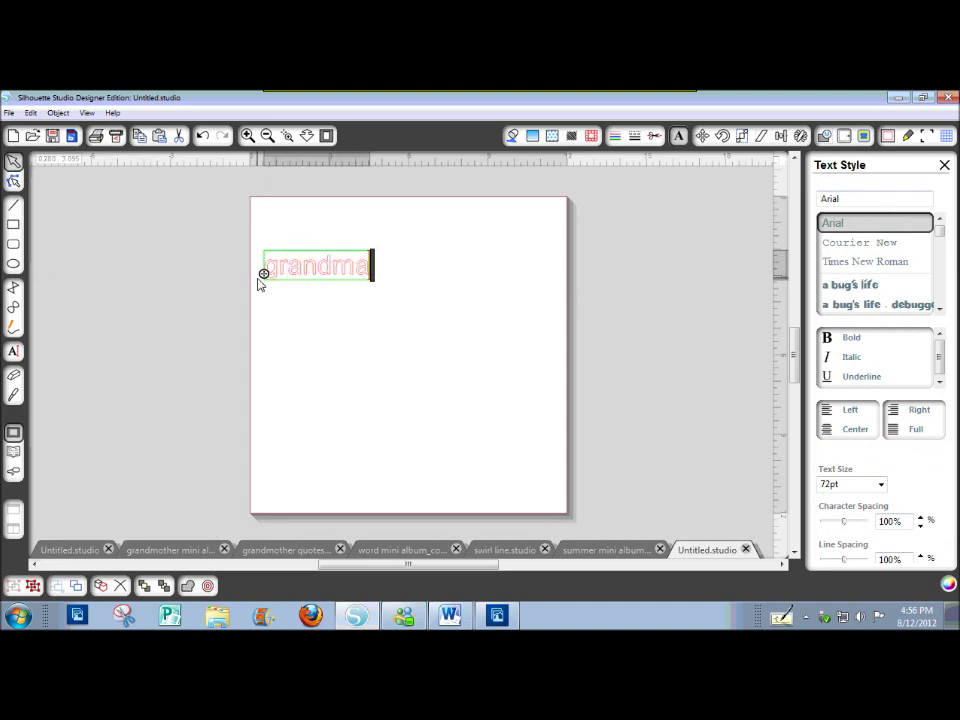
{"action": "left_click", "coordinate": [221, 285]}
Set the font of the word "grandma" to Cafe Rojo
{"action": "left_click", "coordinate": [360, 272]}
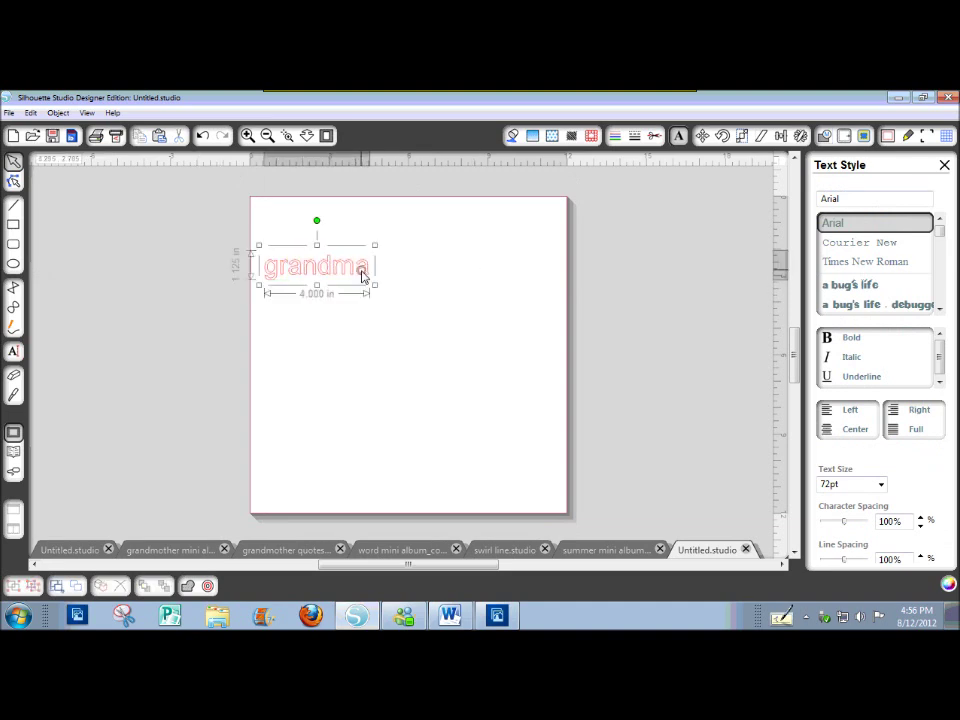
{"action": "double_click", "coordinate": [850, 200]}
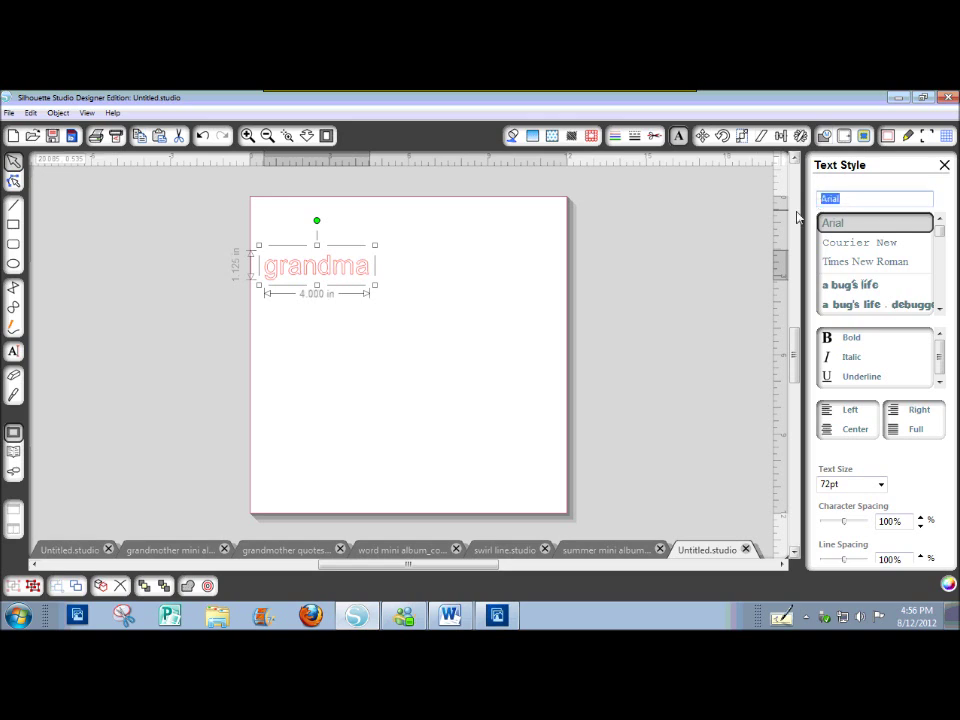
{"action": "type", "text": "cafe Rojo"}
{"action": "key", "text": "Return"}
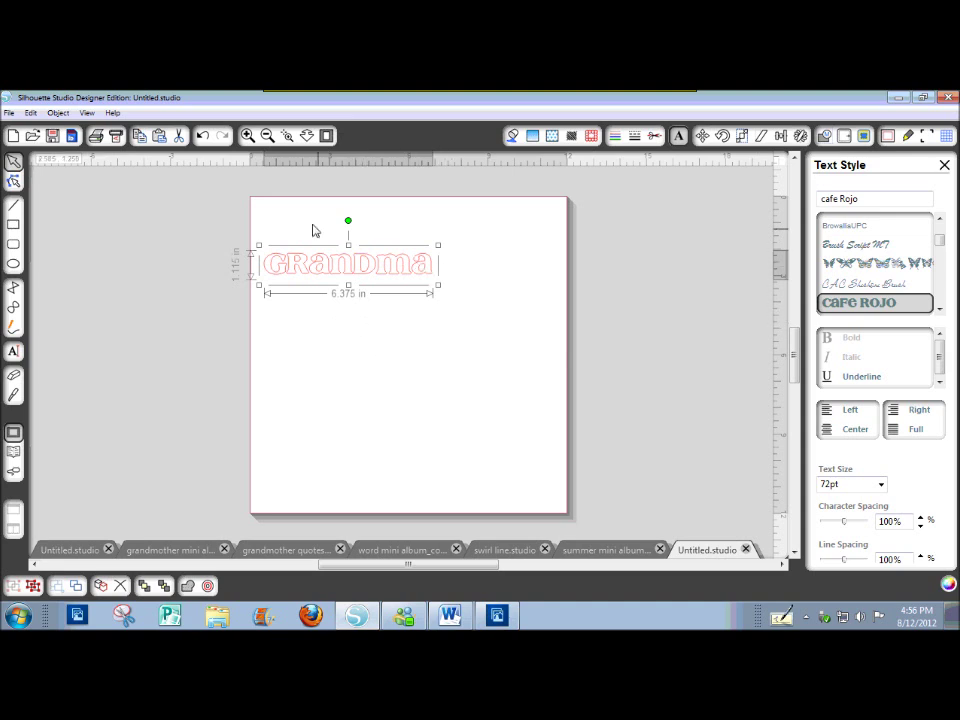
Stretch the word to about 11 inches wide and ungroup it into separate letters
{"action": "left_click", "coordinate": [287, 136]}
{"action": "left_click_drag", "start_coordinate": [232, 229], "coordinate": [448, 328]}
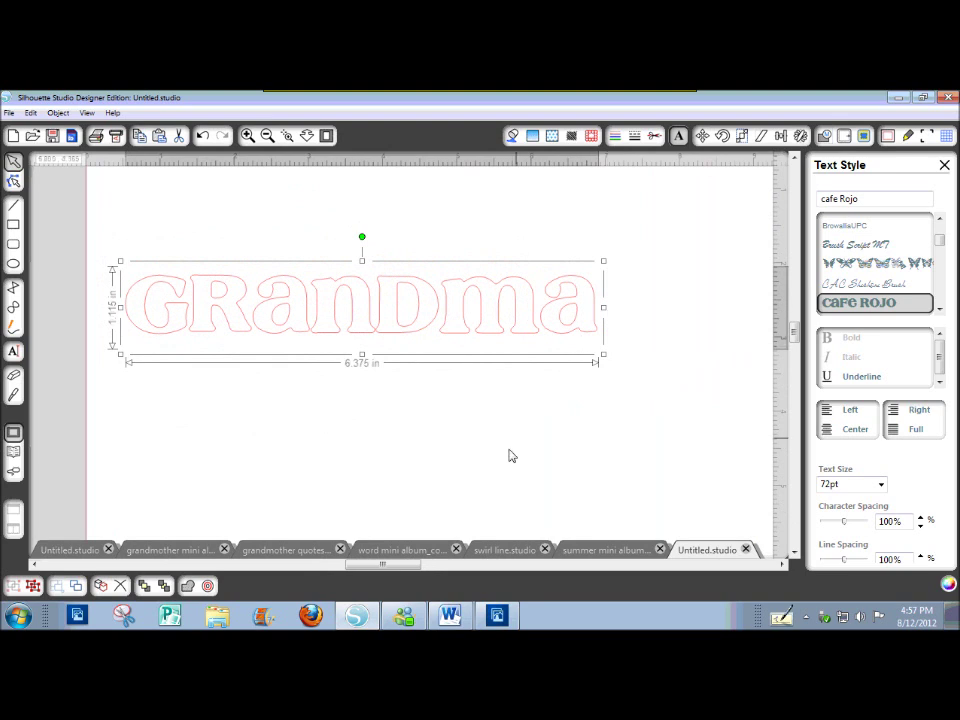
{"action": "left_click", "coordinate": [307, 135]}
{"action": "scroll", "coordinate": [312, 190], "scroll_direction": "down", "scroll_amount": 3}
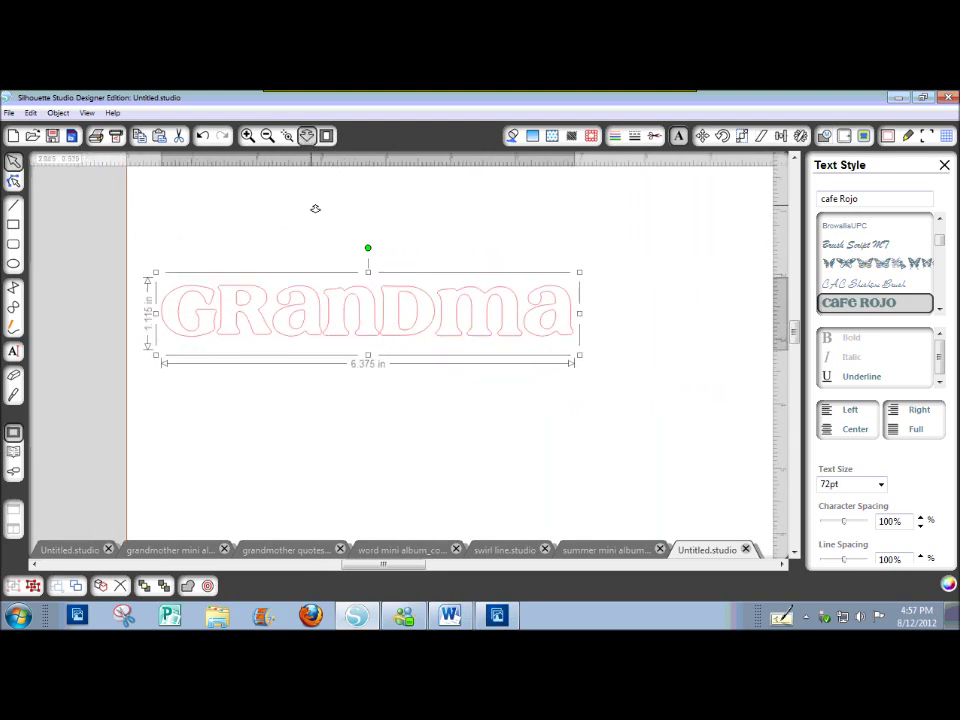
{"action": "left_click_drag", "start_coordinate": [560, 322], "coordinate": [726, 319]}
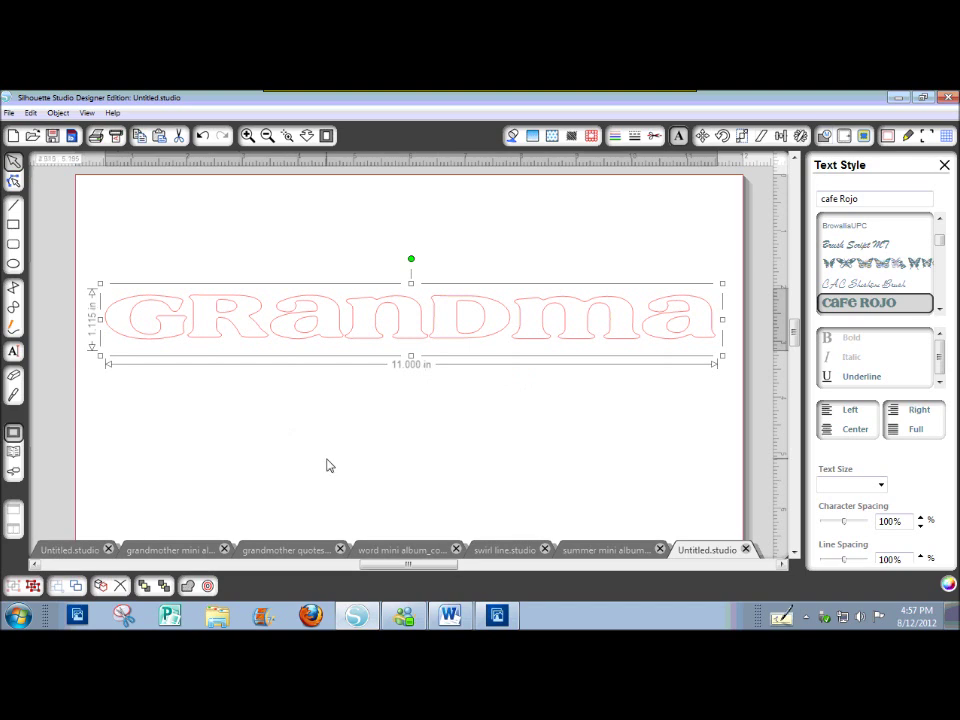
{"action": "key", "text": "ctrl+z"}
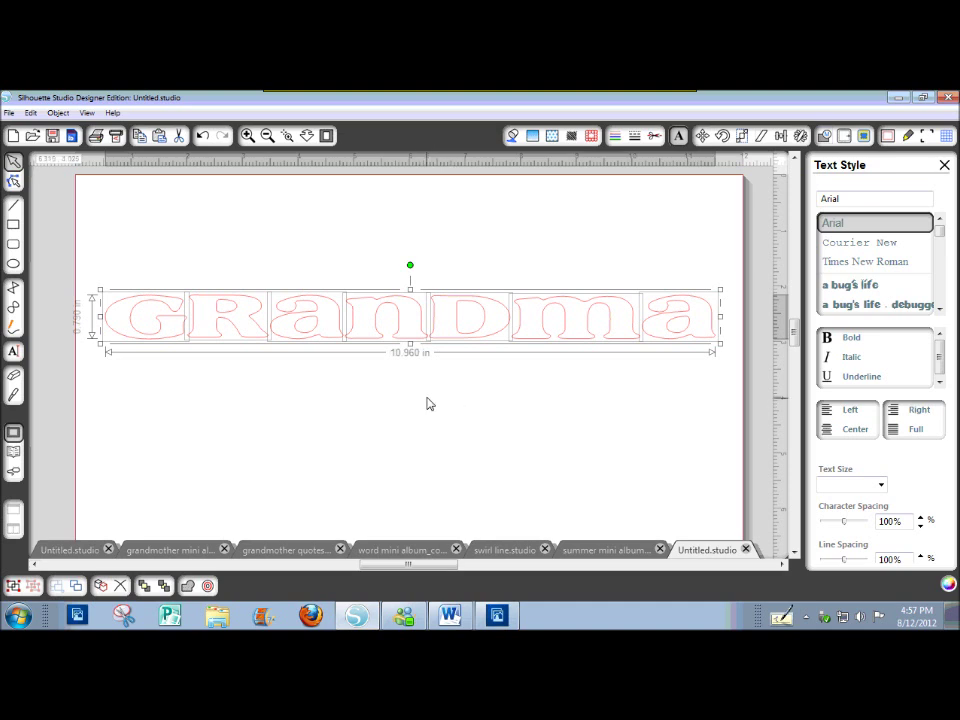
Stretch all the letters together to about 2.66 inches tall and move them slightly lower on the page
{"action": "left_click_drag", "start_coordinate": [416, 293], "coordinate": [413, 189]}
{"action": "left_click_drag", "start_coordinate": [793, 336], "coordinate": [793, 311]}
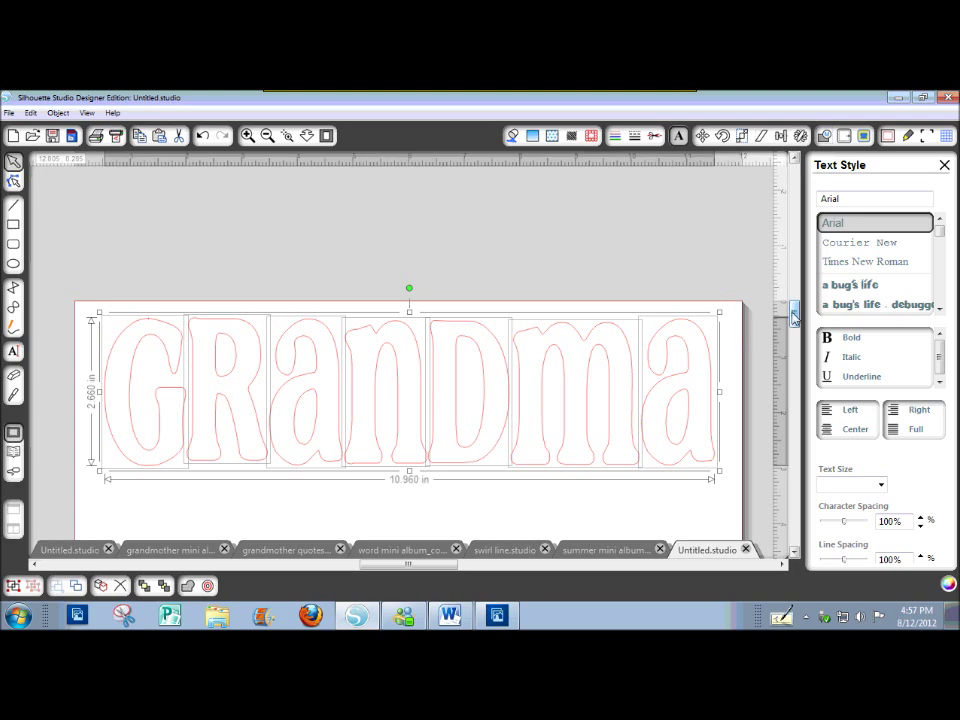
{"action": "left_click_drag", "start_coordinate": [679, 381], "coordinate": [678, 428]}
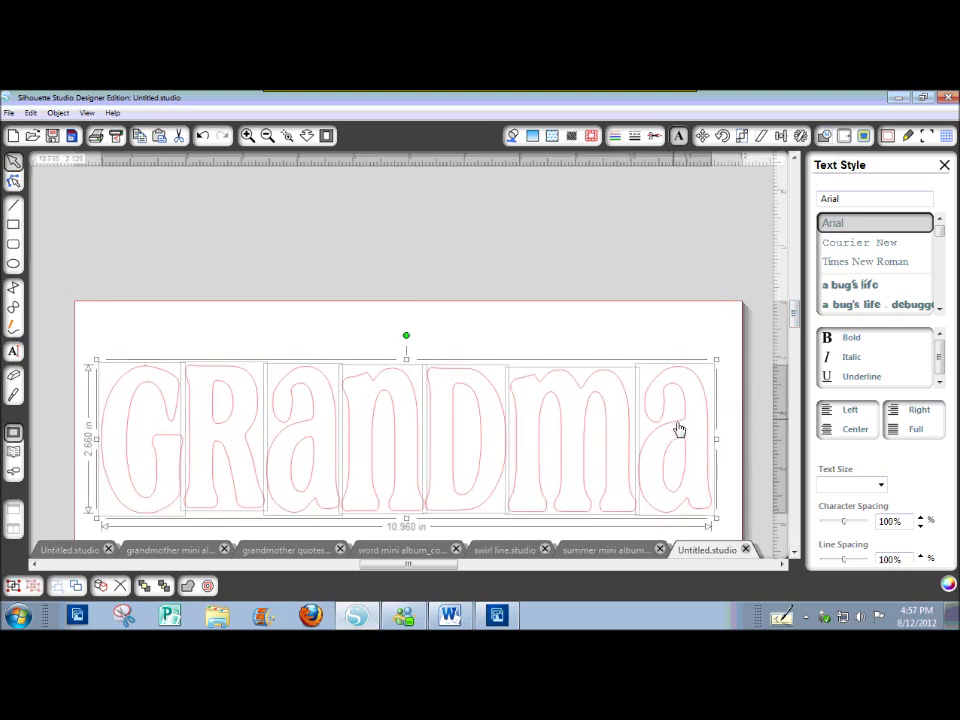
{"action": "left_click_drag", "start_coordinate": [794, 321], "coordinate": [795, 338]}
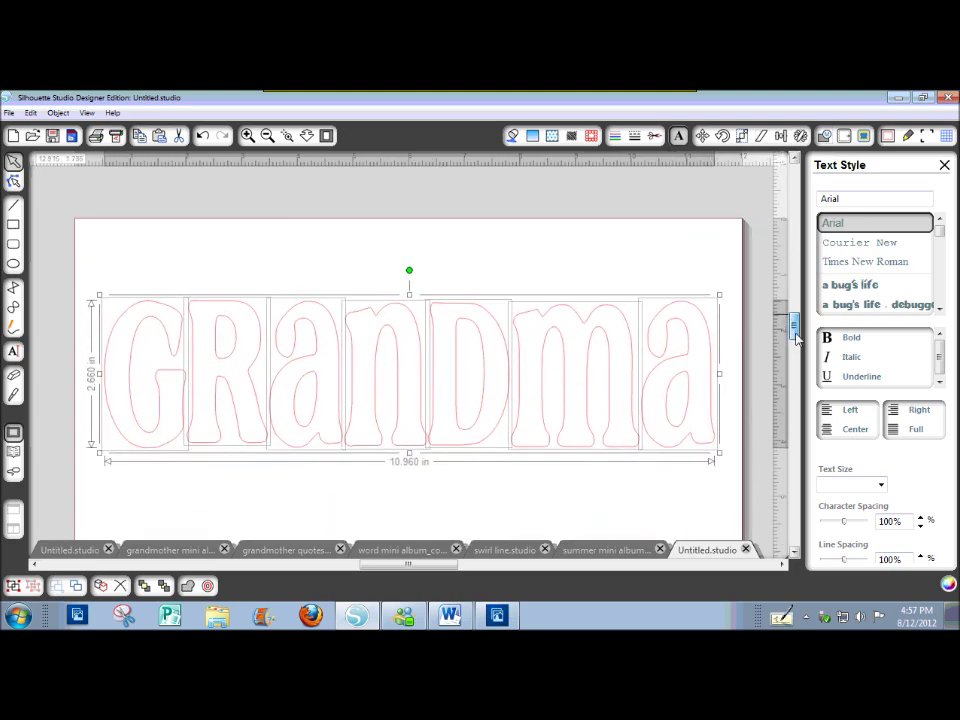
{"action": "left_click", "coordinate": [204, 257]}
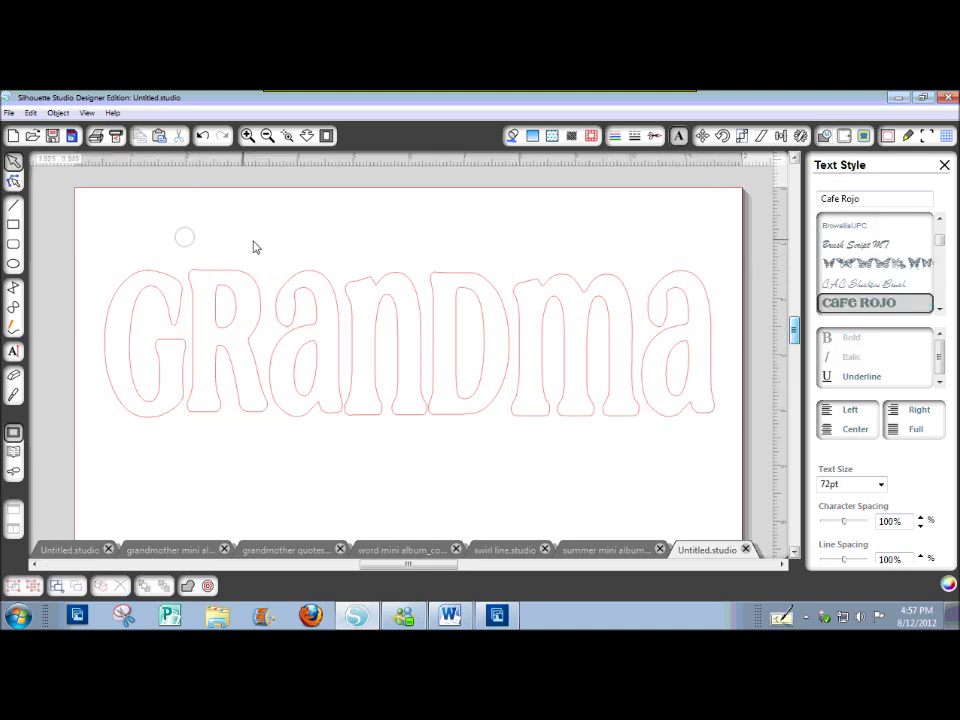
Scale the letters G and R individually to a height of 3.9 inches, keeping their widths
{"action": "left_click", "coordinate": [742, 136]}
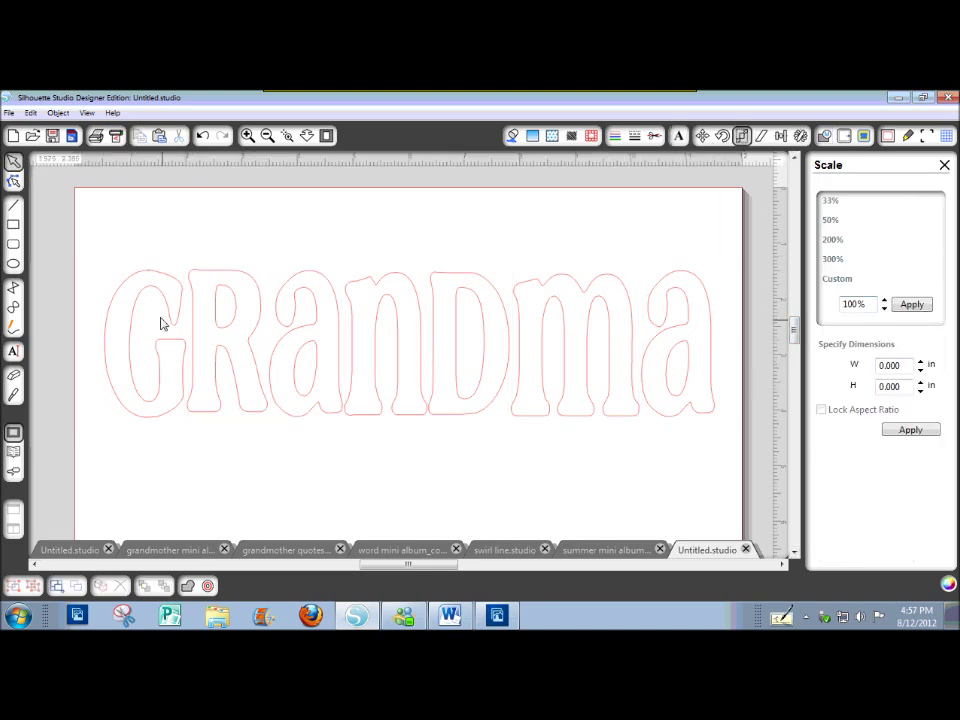
{"action": "left_click", "coordinate": [180, 291]}
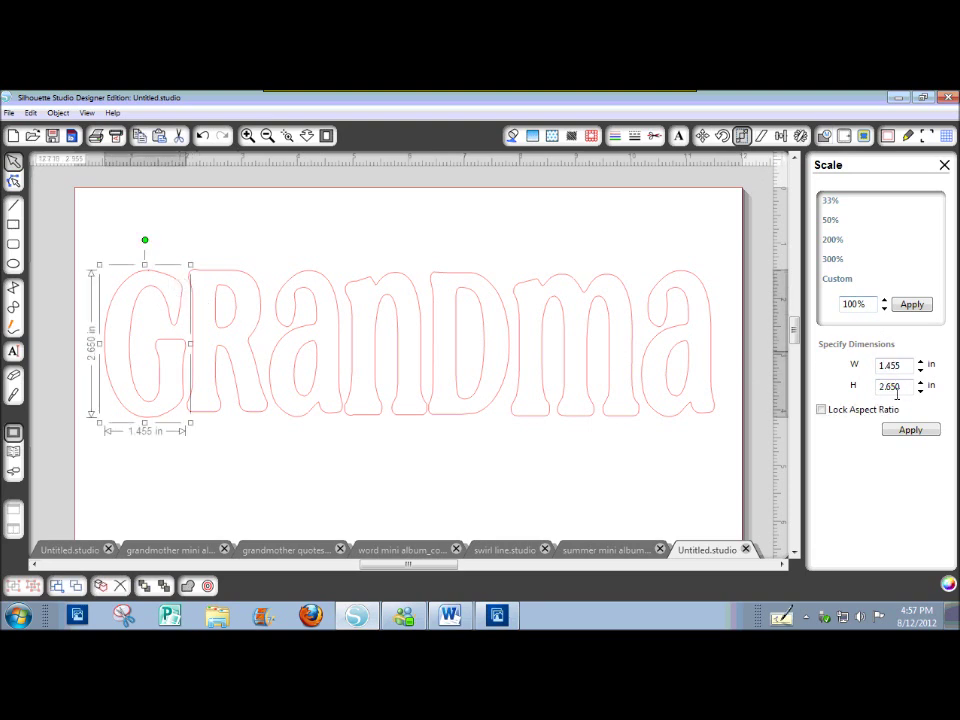
{"action": "left_click_drag", "start_coordinate": [914, 393], "coordinate": [866, 396]}
{"action": "type", "text": "3.9"}
{"action": "left_click", "coordinate": [907, 433]}
{"action": "left_click", "coordinate": [236, 373]}
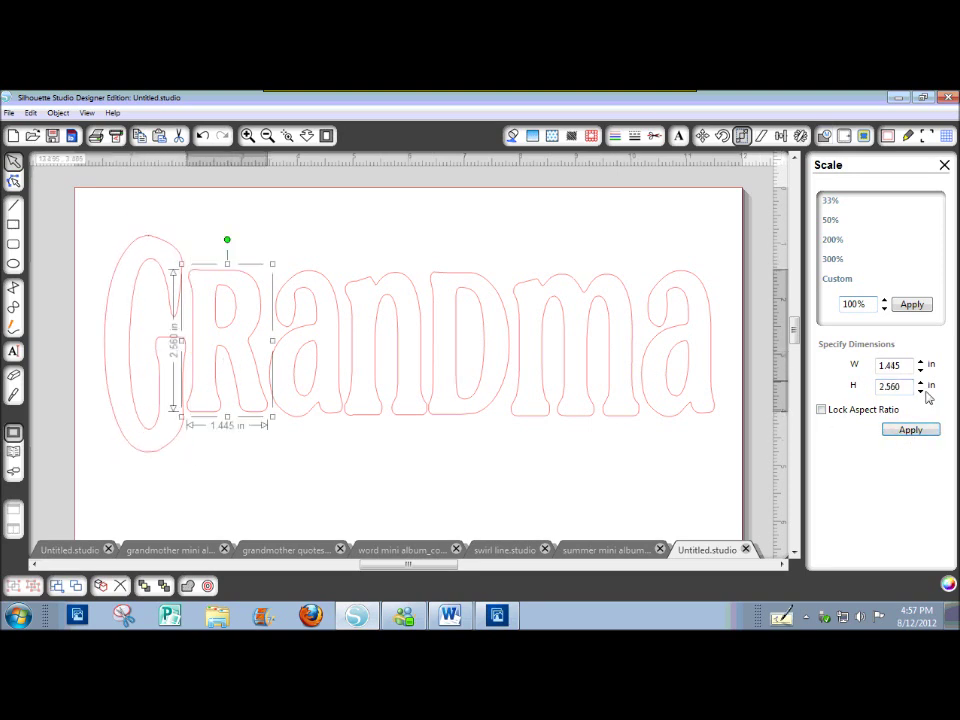
{"action": "left_click_drag", "start_coordinate": [914, 392], "coordinate": [866, 398]}
{"action": "type", "text": "3.9"}
{"action": "left_click", "coordinate": [938, 432]}
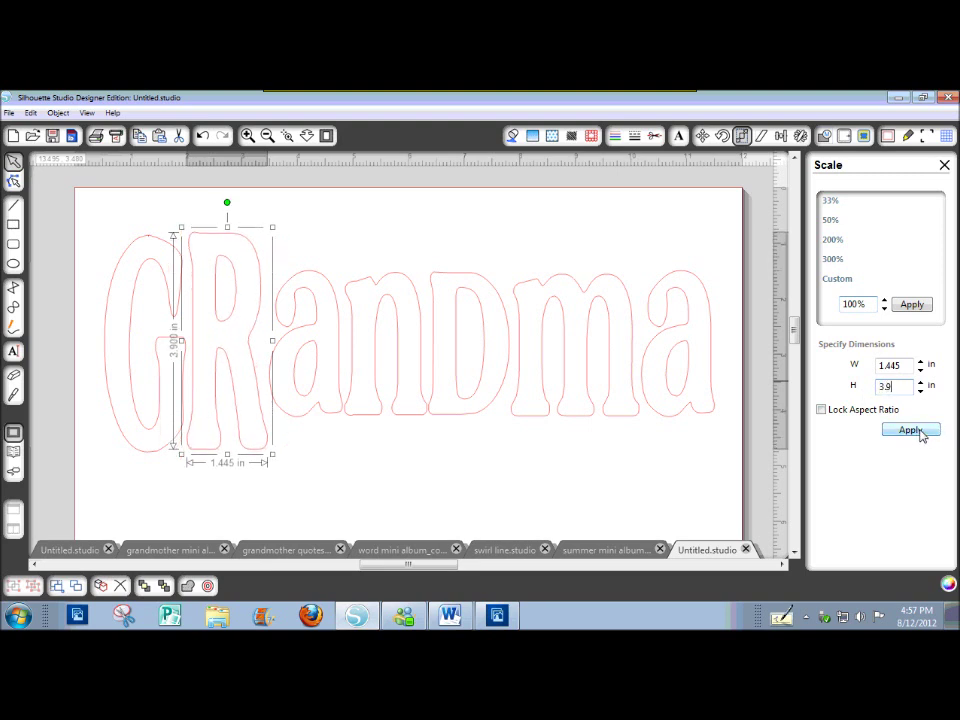
Scale the first letter a and the letter n individually to a height of 3.9 inches
{"action": "left_click", "coordinate": [343, 362]}
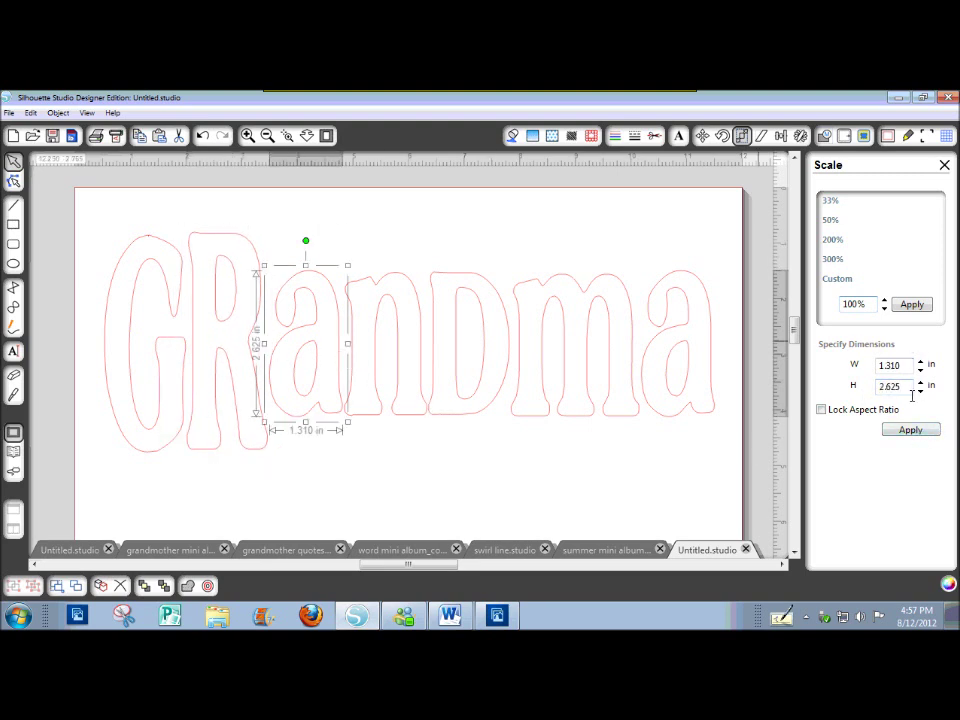
{"action": "left_click_drag", "start_coordinate": [912, 395], "coordinate": [866, 394]}
{"action": "type", "text": "3"}
{"action": "left_click", "coordinate": [908, 433]}
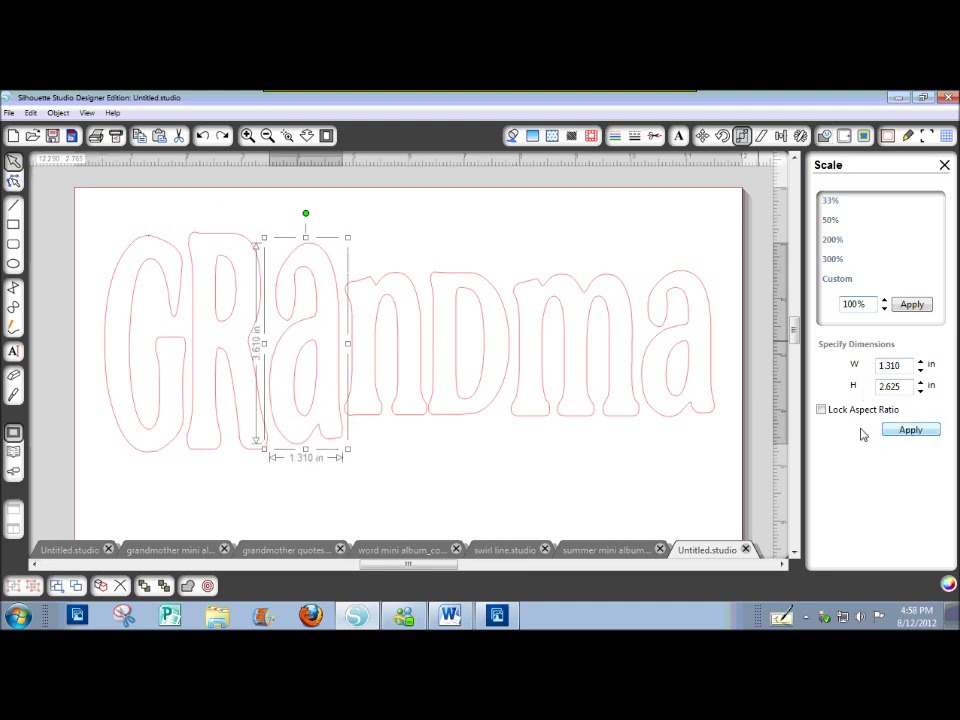
{"action": "left_click", "coordinate": [431, 352]}
{"action": "left_click_drag", "start_coordinate": [912, 393], "coordinate": [856, 387]}
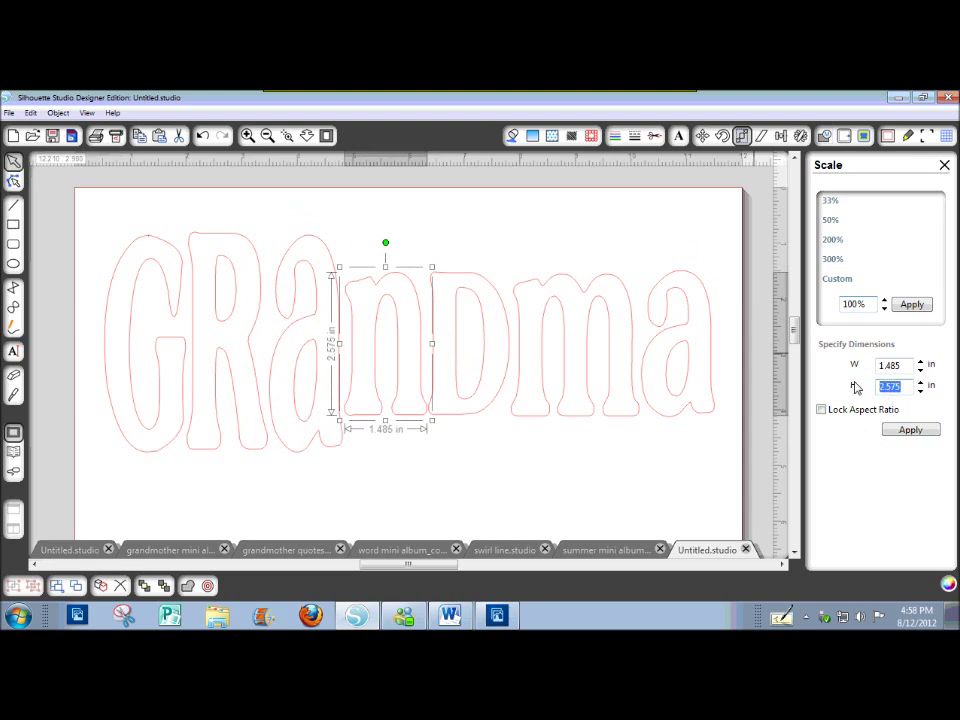
{"action": "type", "text": "3.9"}
{"action": "left_click", "coordinate": [895, 430]}
Scale the letters D and m individually to a height of 3.9 inches
{"action": "left_click", "coordinate": [503, 386]}
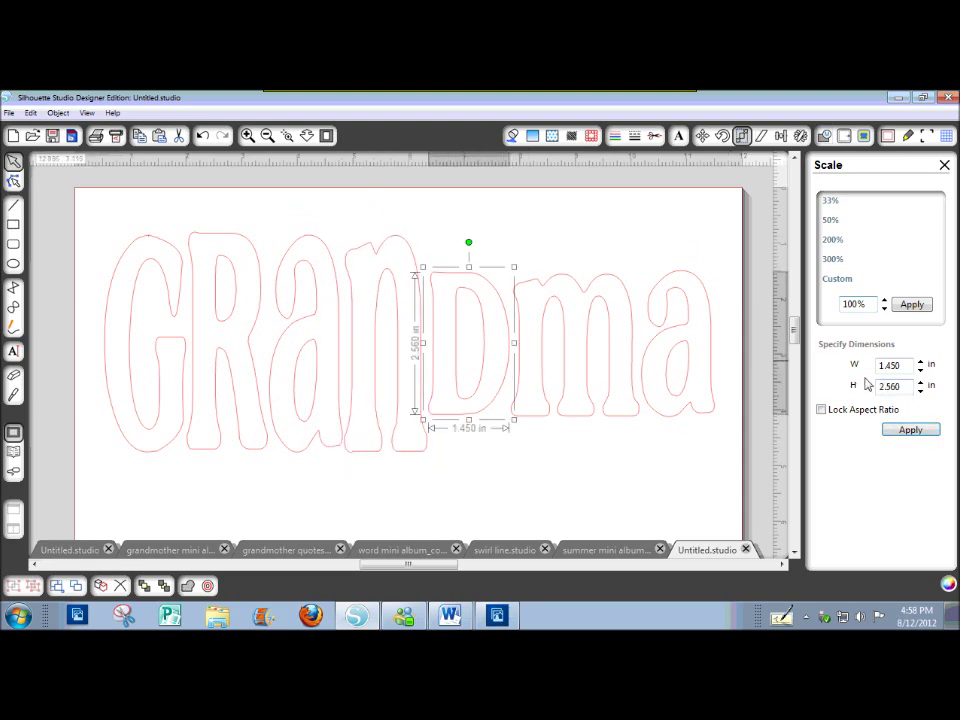
{"action": "left_click_drag", "start_coordinate": [913, 393], "coordinate": [853, 390]}
{"action": "type", "text": "3.9"}
{"action": "left_click", "coordinate": [901, 430]}
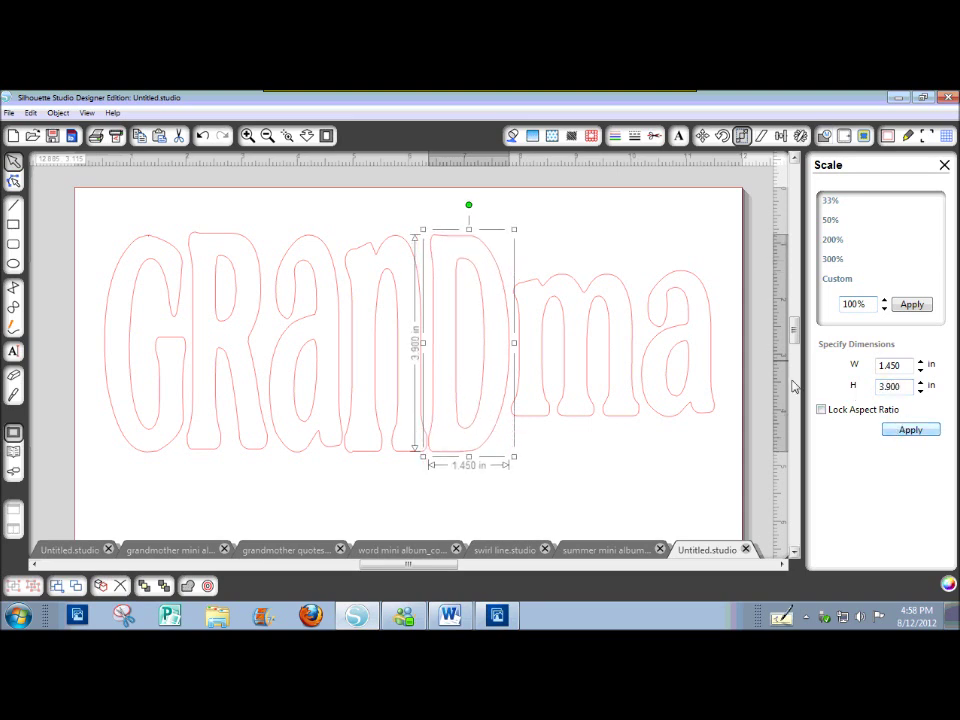
{"action": "left_click", "coordinate": [546, 347]}
{"action": "left_click_drag", "start_coordinate": [914, 392], "coordinate": [876, 408]}
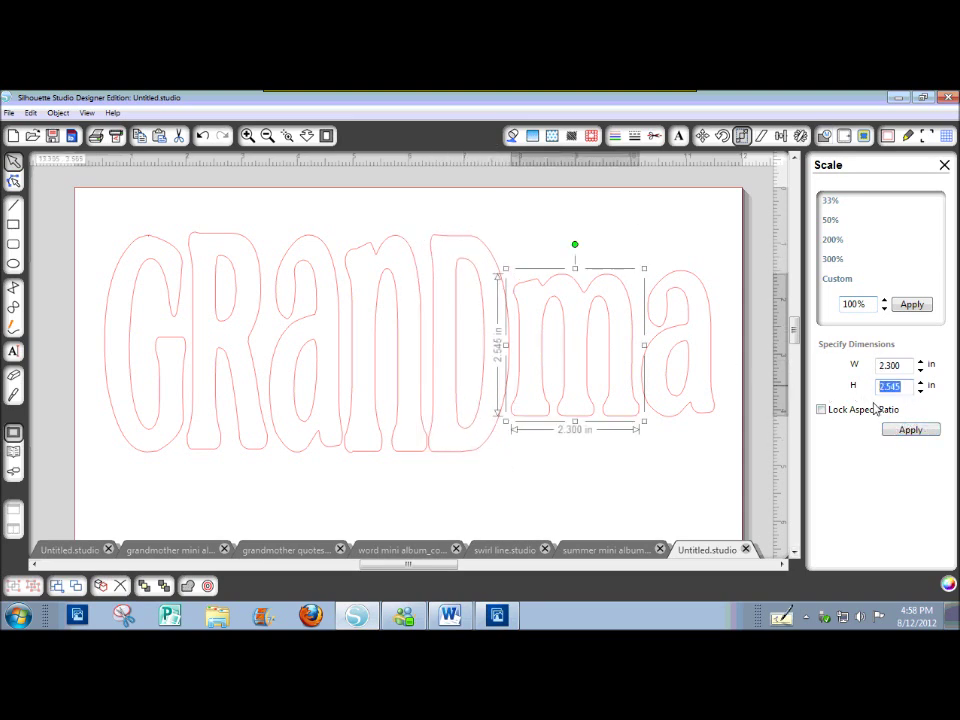
{"action": "type", "text": "3.9"}
{"action": "left_click", "coordinate": [923, 437]}
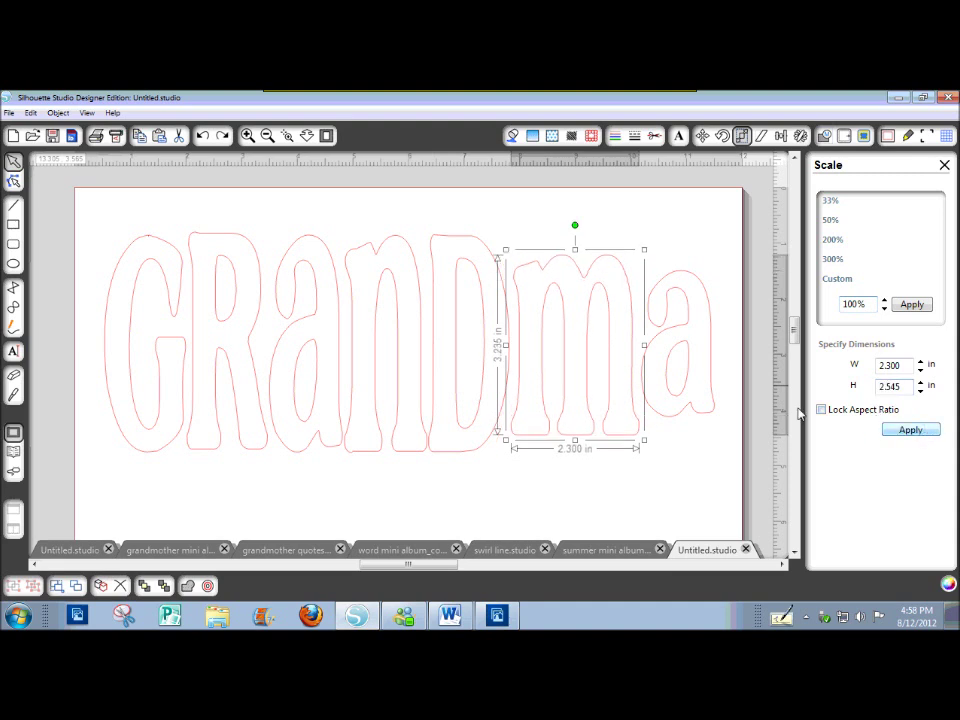
Scale the final letter a to a height of 3.9 inches
{"action": "left_click", "coordinate": [671, 328]}
{"action": "left_click_drag", "start_coordinate": [911, 393], "coordinate": [884, 402]}
{"action": "type", "text": "3.9"}
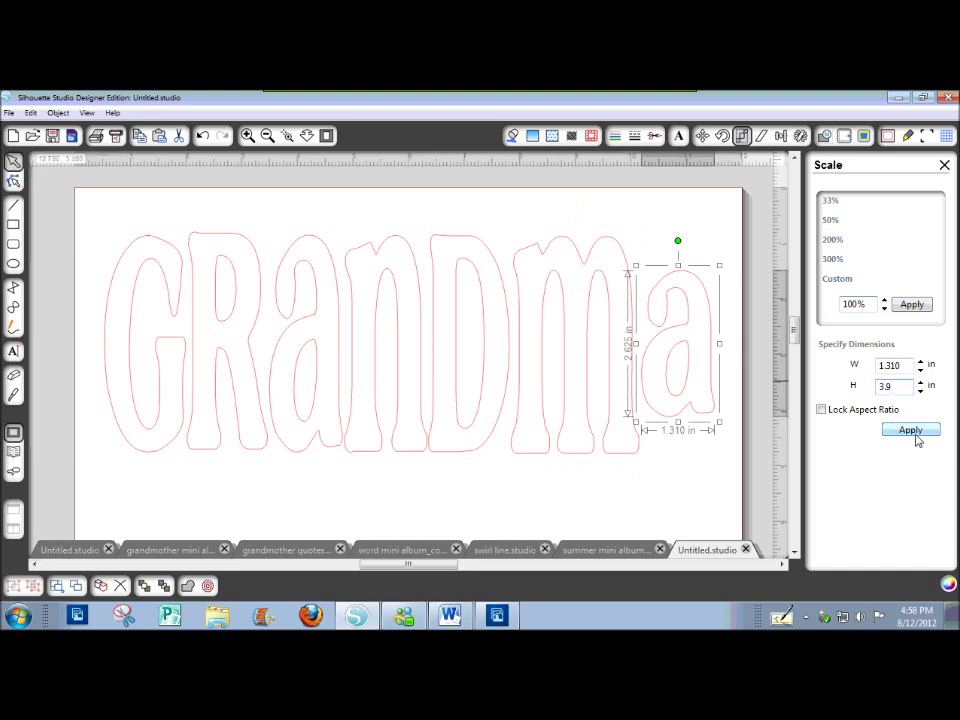
{"action": "left_click", "coordinate": [917, 440]}
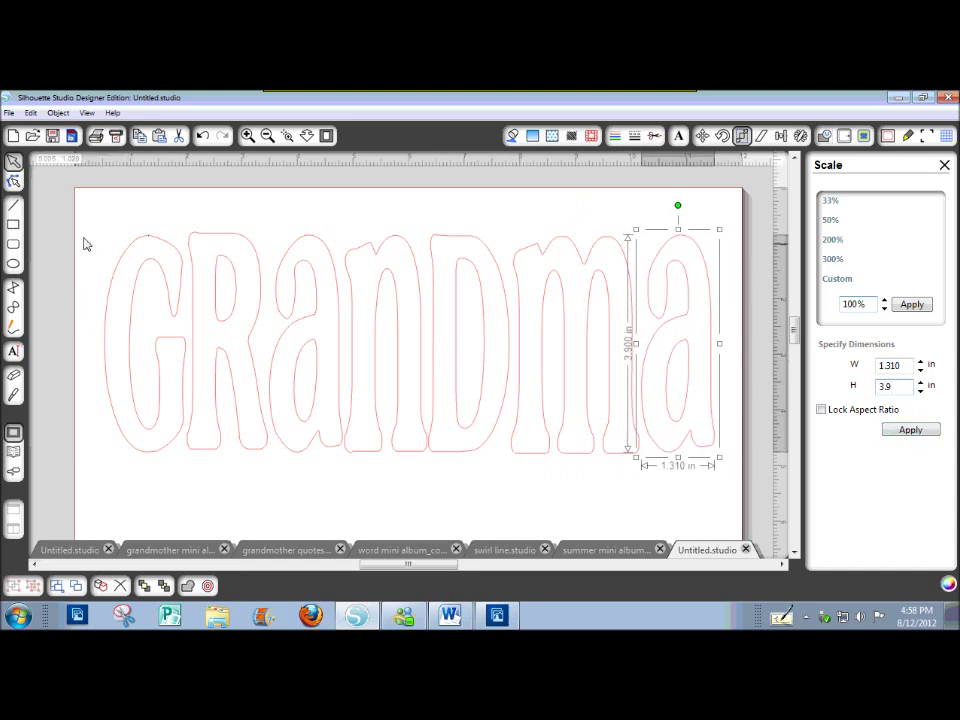
Select all seven letters and align their bottom edges
{"action": "left_click_drag", "start_coordinate": [97, 207], "coordinate": [758, 470]}
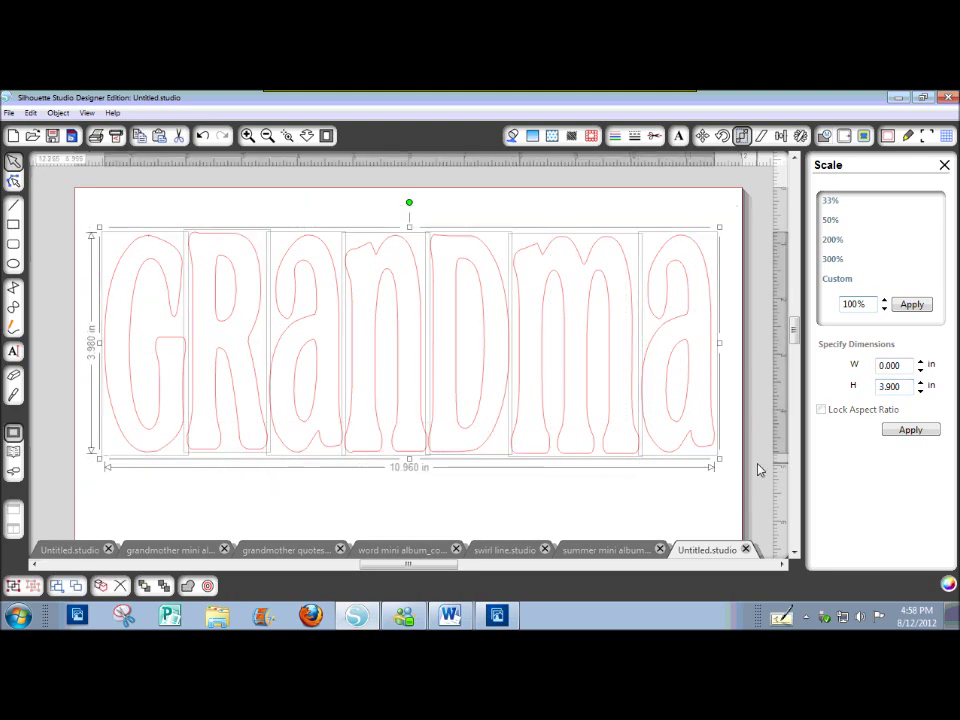
{"action": "left_click", "coordinate": [781, 136]}
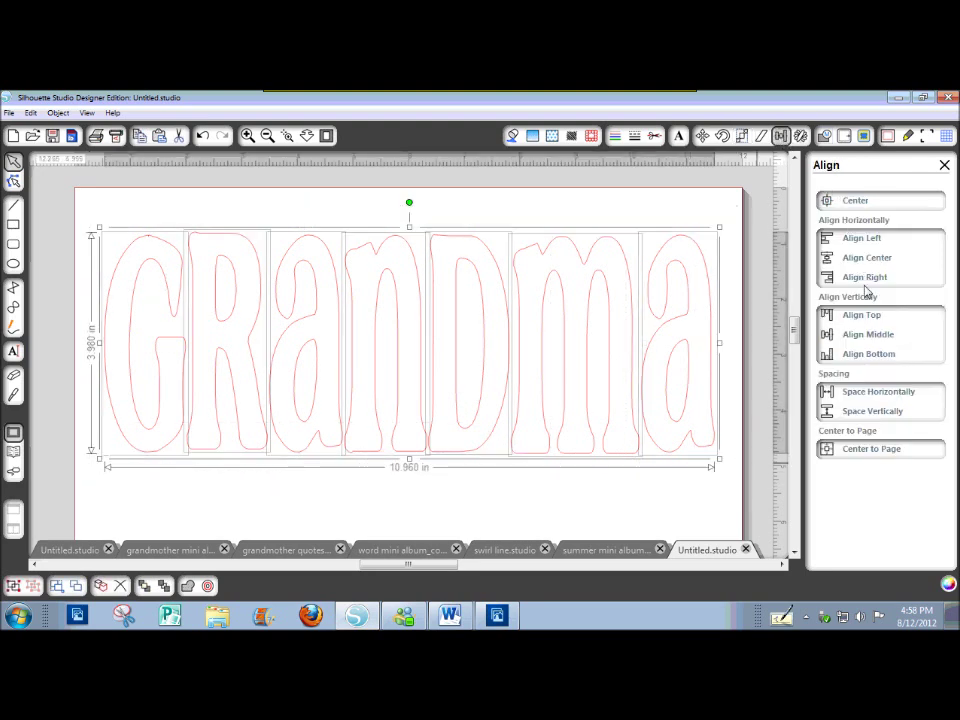
{"action": "left_click", "coordinate": [855, 358]}
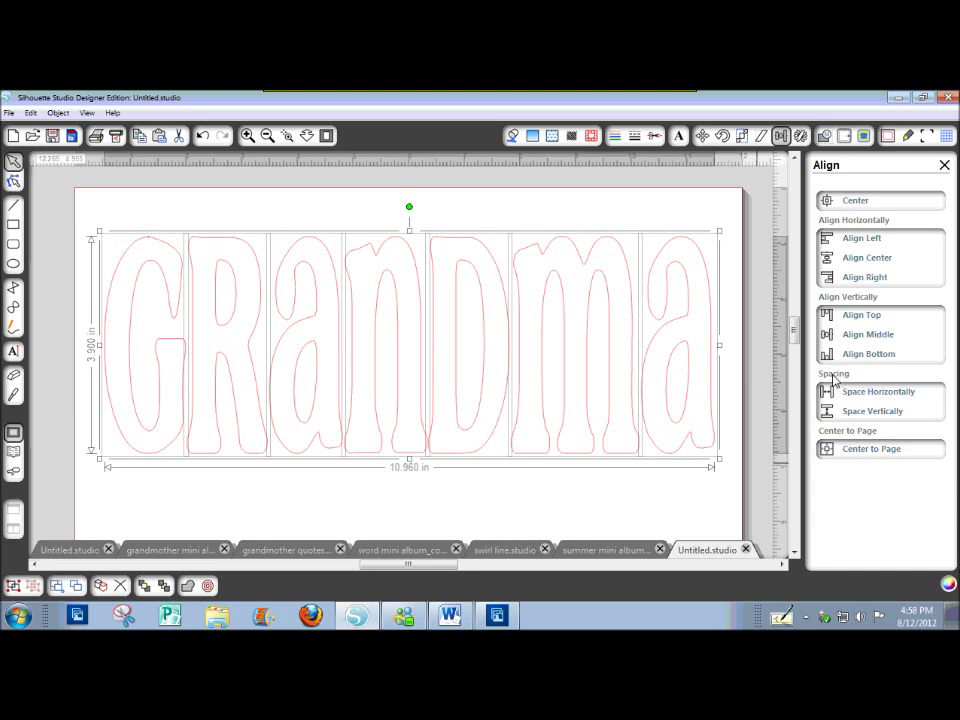
{"action": "left_click", "coordinate": [212, 480]}
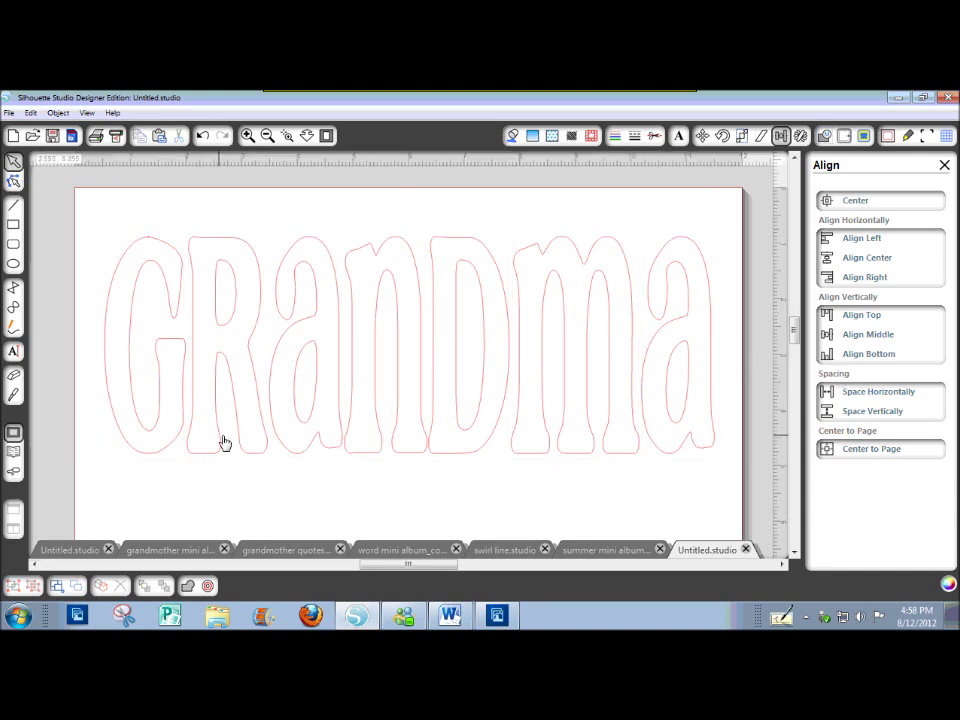
Move the letters R, first a, n and D leftward so each one overlaps the letter before it
{"action": "left_click_drag", "start_coordinate": [226, 446], "coordinate": [202, 446]}
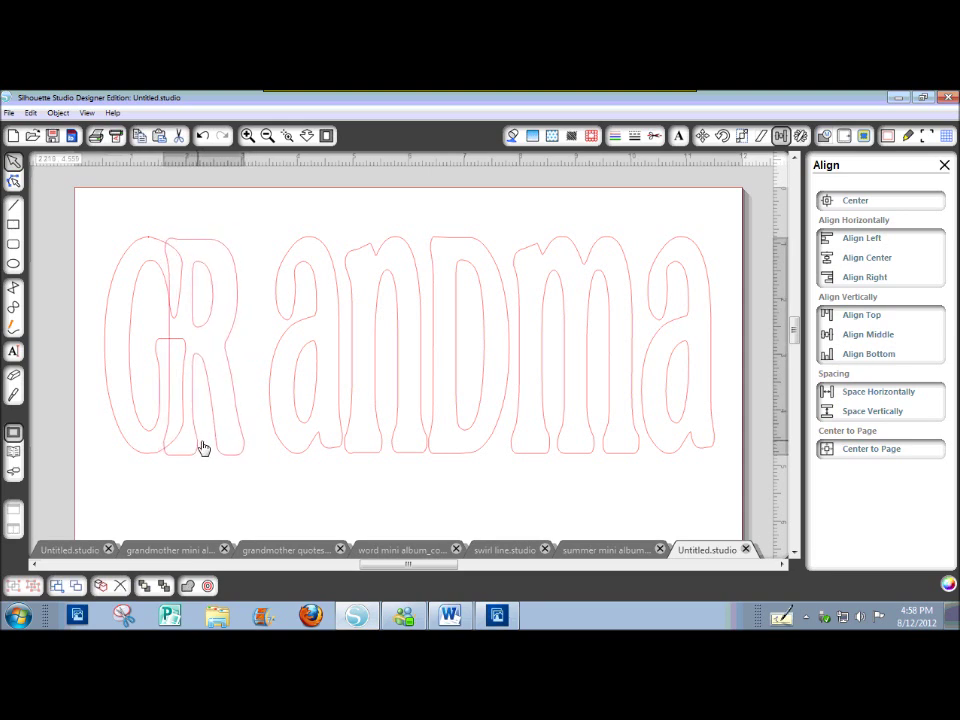
{"action": "left_click", "coordinate": [189, 390]}
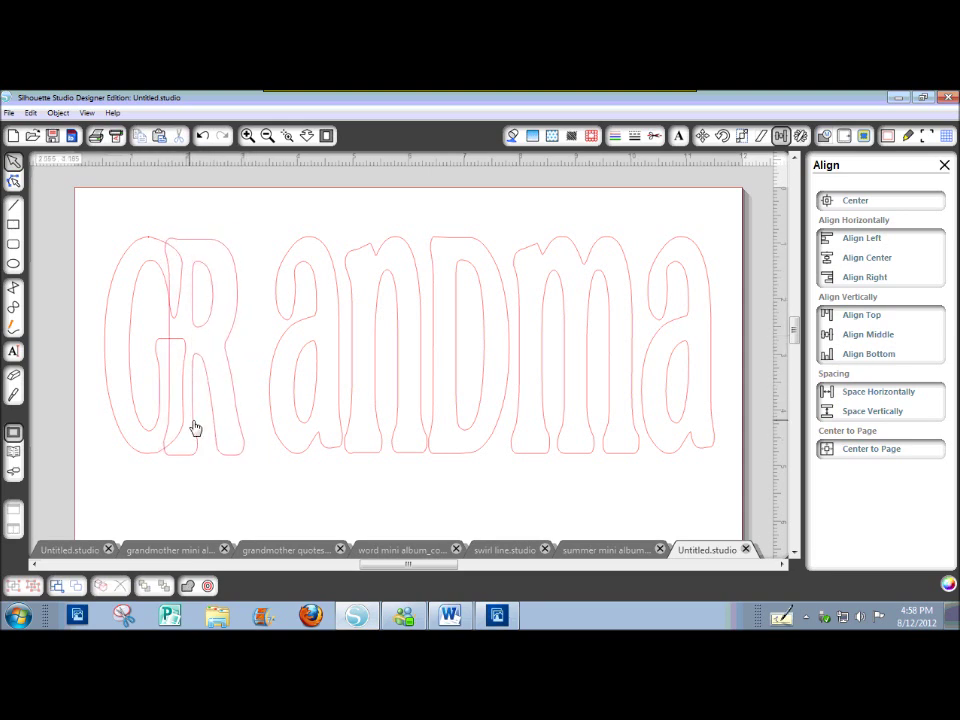
{"action": "left_click_drag", "start_coordinate": [343, 392], "coordinate": [294, 396]}
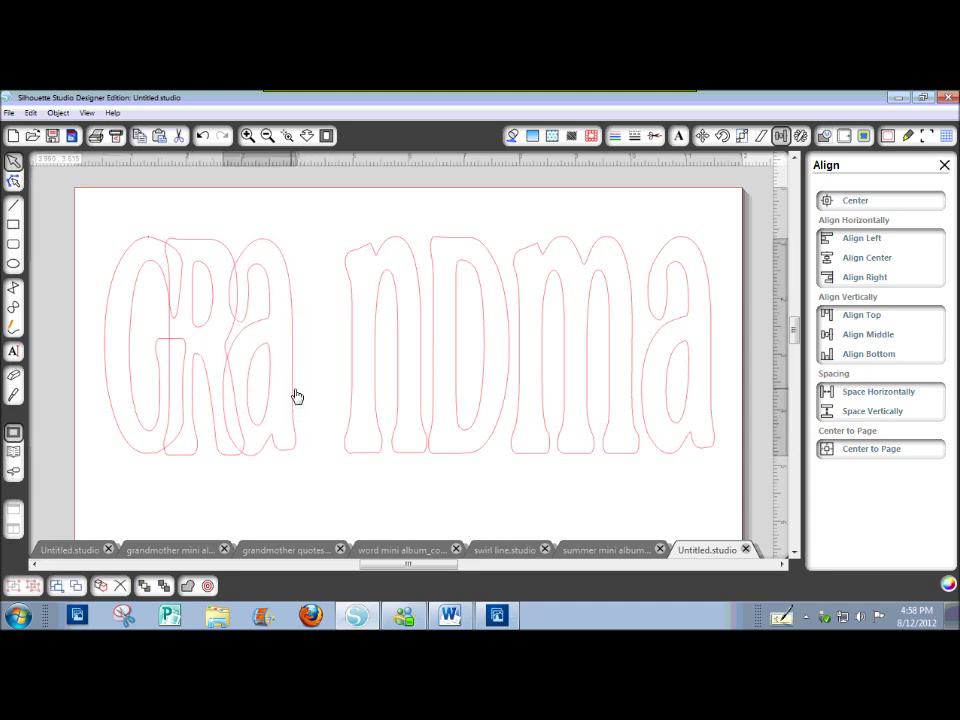
{"action": "left_click", "coordinate": [327, 393]}
{"action": "left_click_drag", "start_coordinate": [403, 386], "coordinate": [329, 384]}
{"action": "left_click_drag", "start_coordinate": [459, 360], "coordinate": [363, 360]}
{"action": "left_click", "coordinate": [377, 358]}
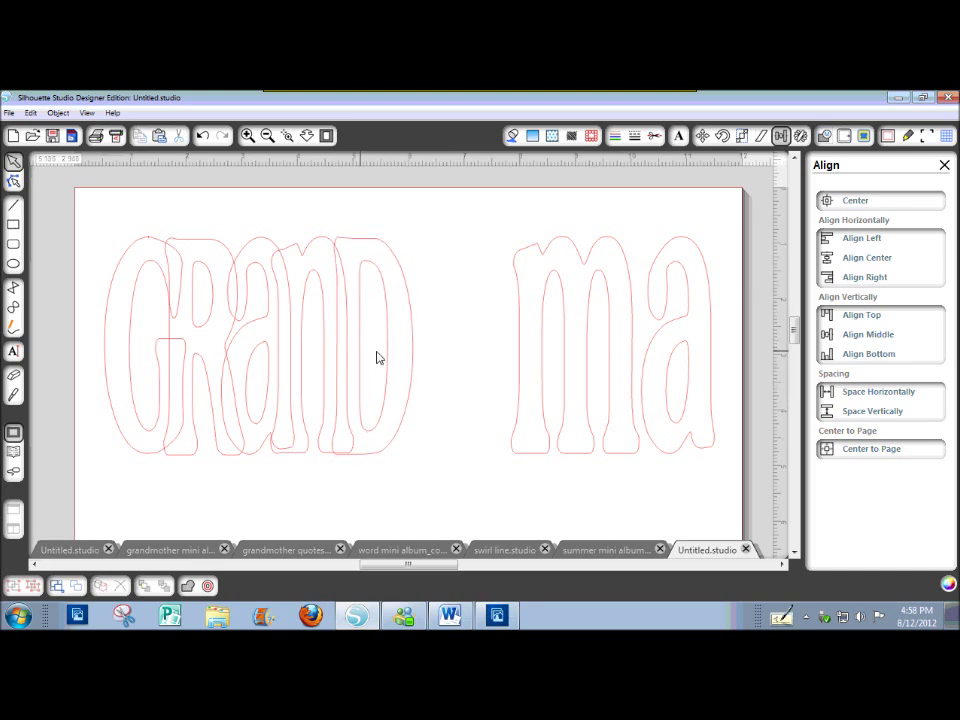
Move the m and the final a leftward to overlap their neighbours, and align the bottom edges of all seven letters
{"action": "left_click_drag", "start_coordinate": [543, 352], "coordinate": [420, 354]}
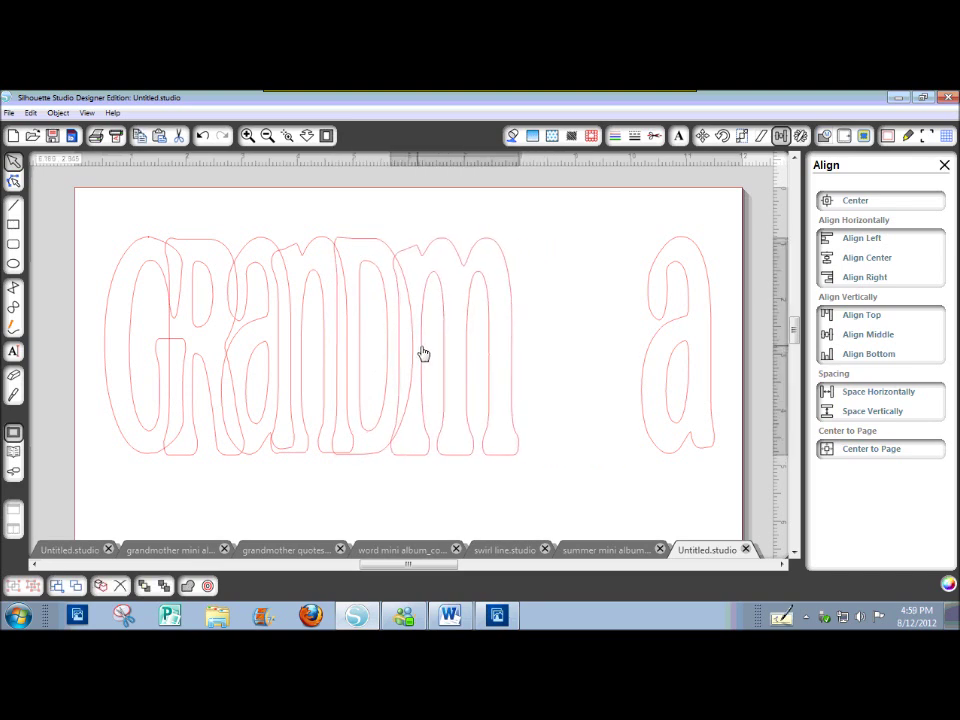
{"action": "left_click_drag", "start_coordinate": [666, 343], "coordinate": [529, 341]}
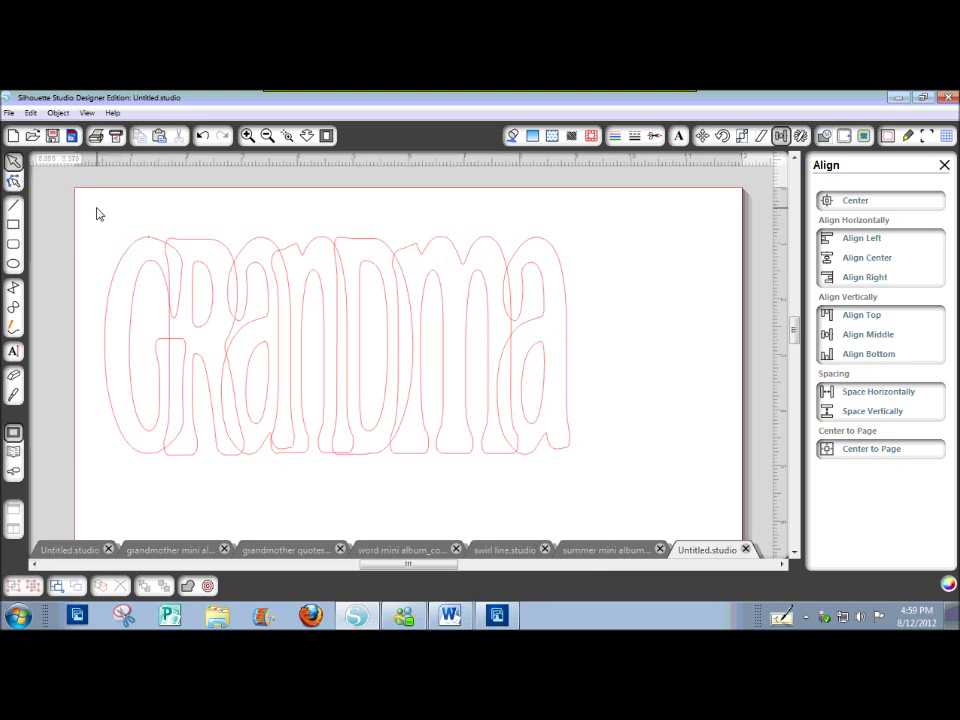
{"action": "left_click_drag", "start_coordinate": [92, 220], "coordinate": [602, 506]}
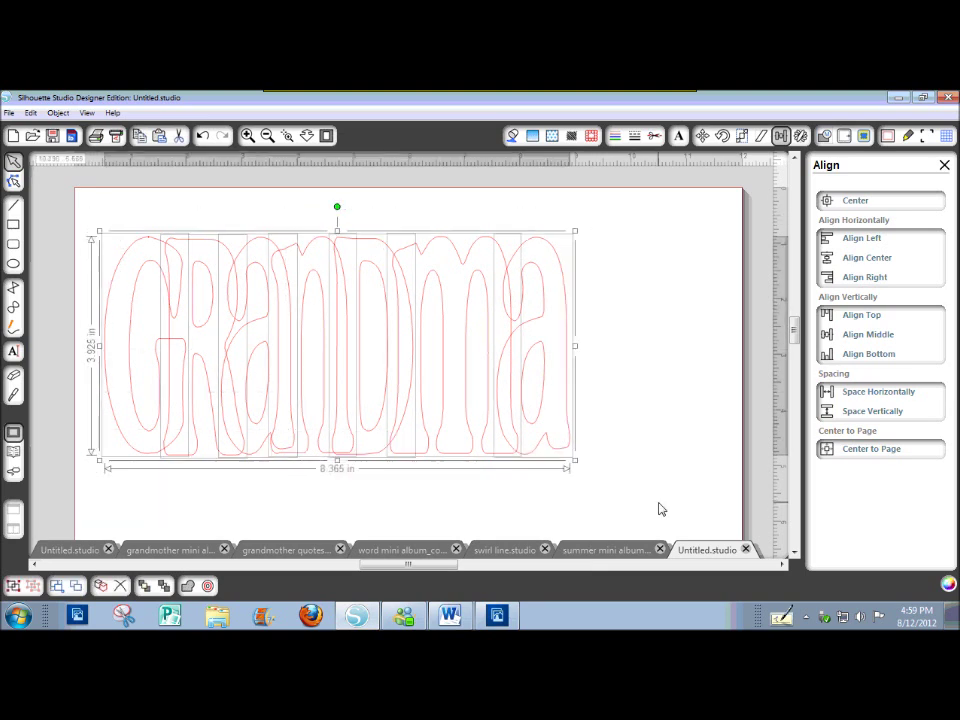
{"action": "left_click", "coordinate": [857, 395]}
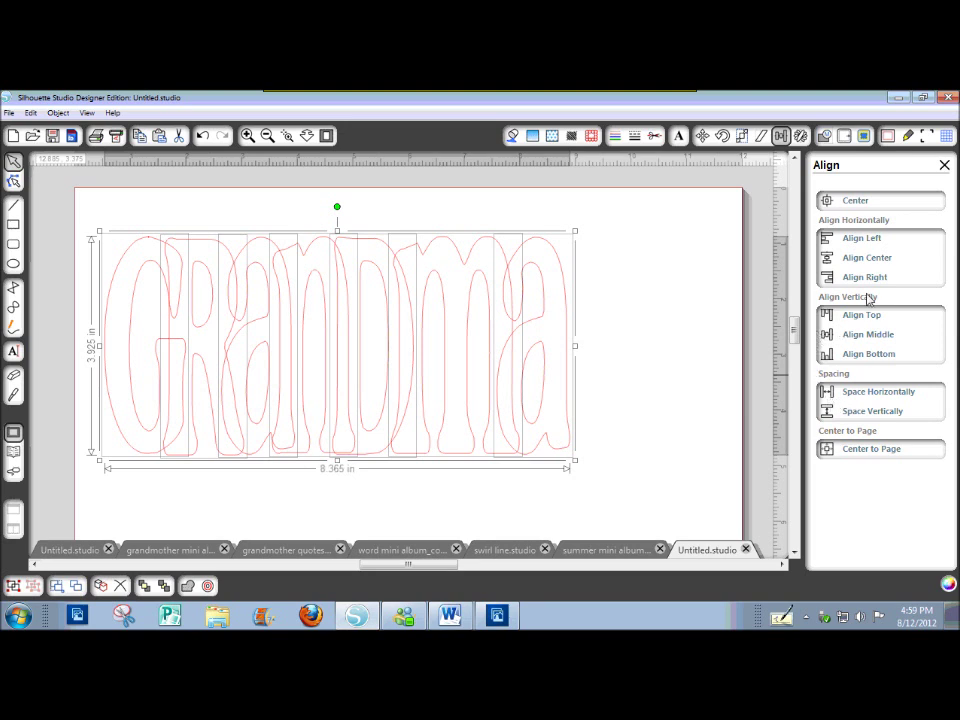
{"action": "left_click", "coordinate": [852, 356]}
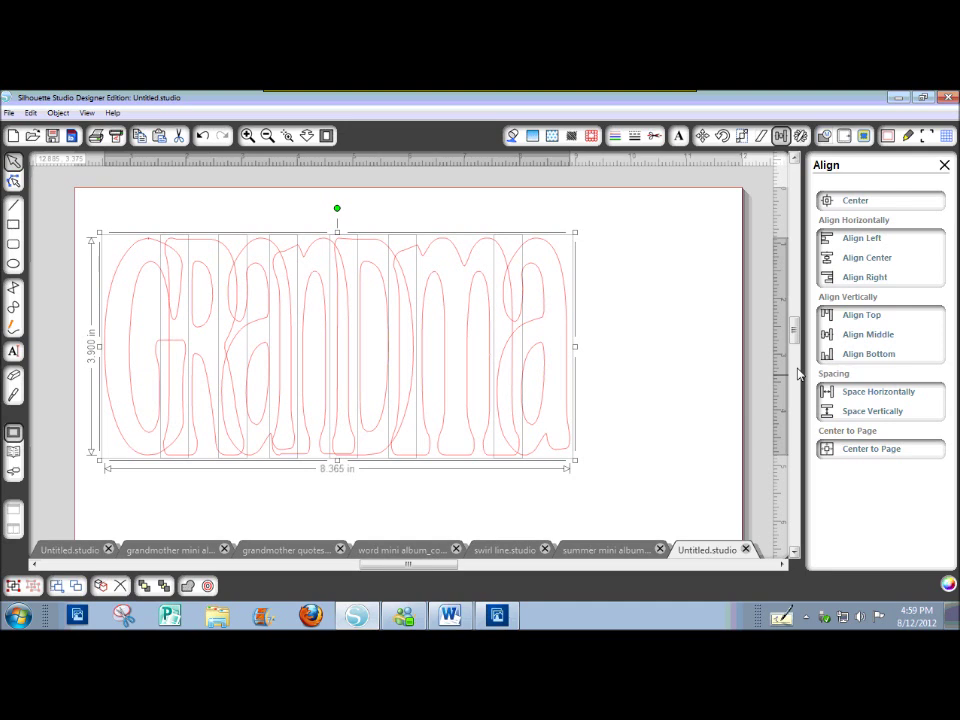
{"action": "left_click", "coordinate": [84, 216]}
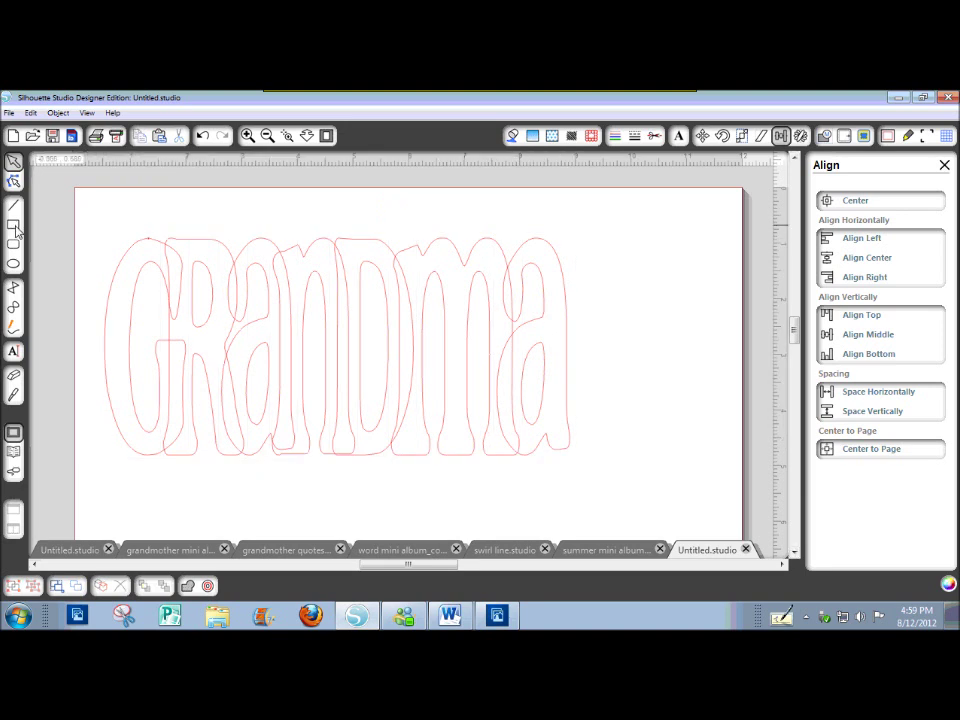
Draw a rectangle about 7.5 in wide from the G to just past the m, and lower its top edge for a height of about 3.68 in
{"action": "left_click", "coordinate": [14, 226]}
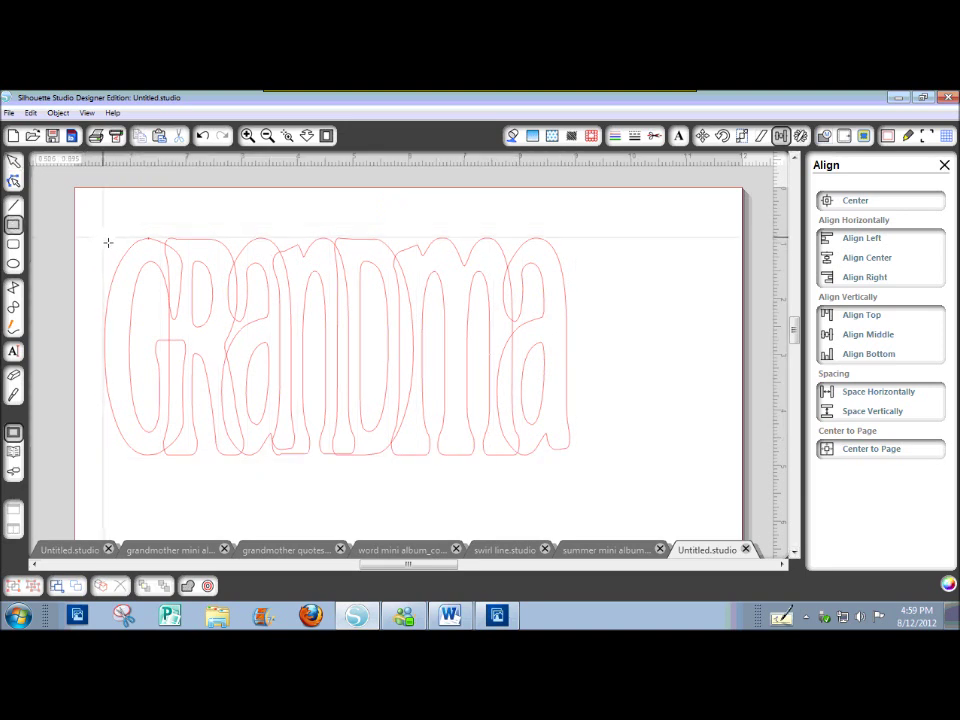
{"action": "left_click_drag", "start_coordinate": [109, 242], "coordinate": [524, 463]}
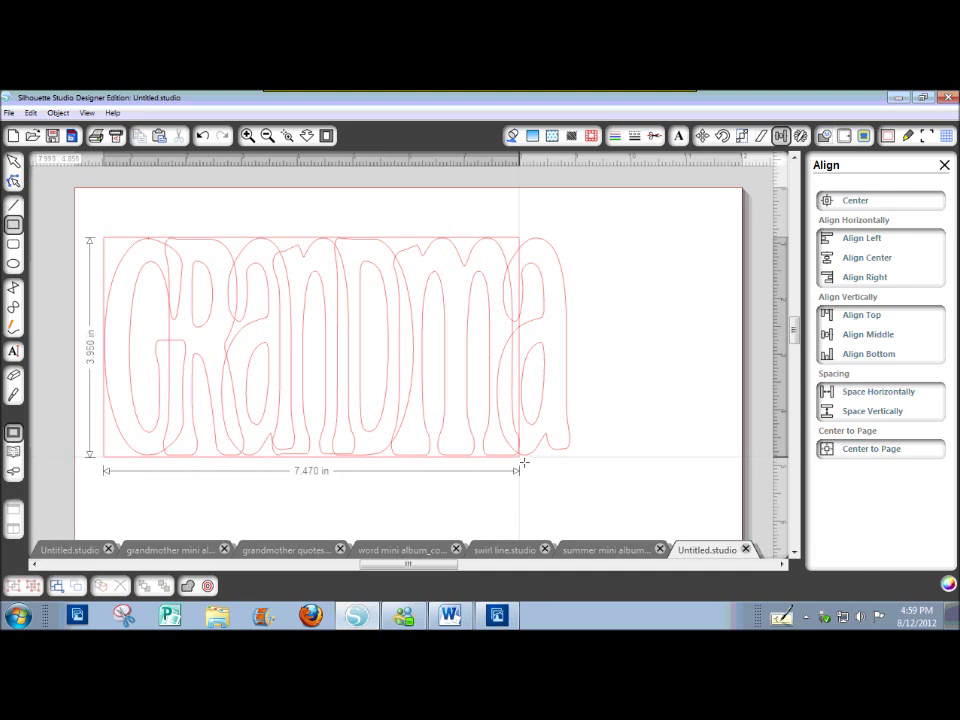
{"action": "mouse_move", "coordinate": [526, 462]}
{"action": "left_mouse_down"}
{"action": "mouse_move", "coordinate": [538, 461]}
{"action": "mouse_move", "coordinate": [525, 461]}
{"action": "left_mouse_up"}
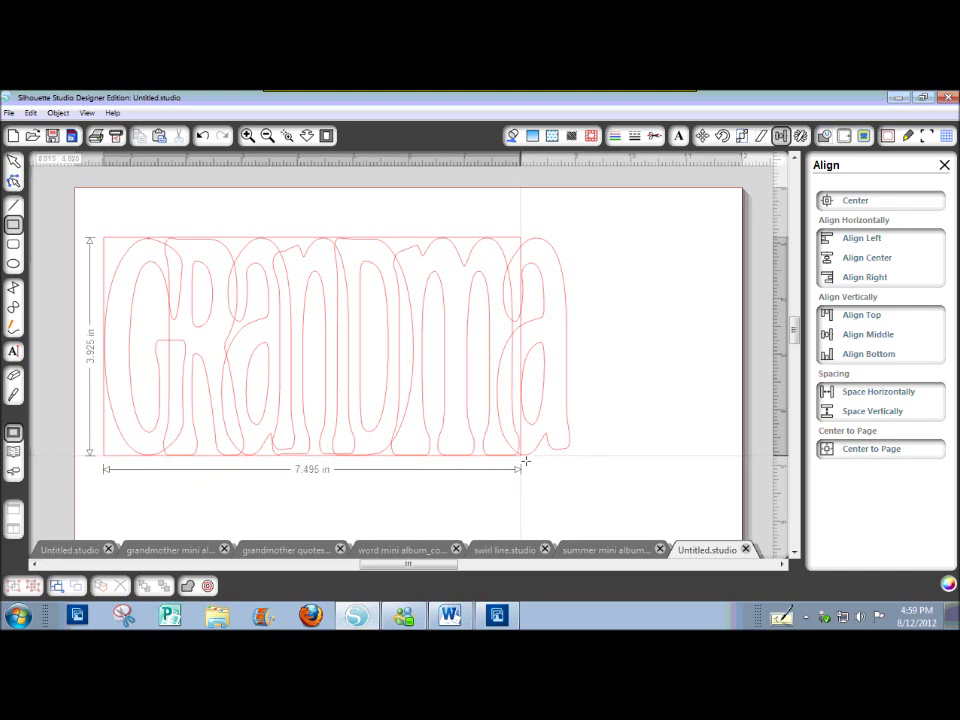
{"action": "left_click_drag", "start_coordinate": [525, 461], "coordinate": [526, 460]}
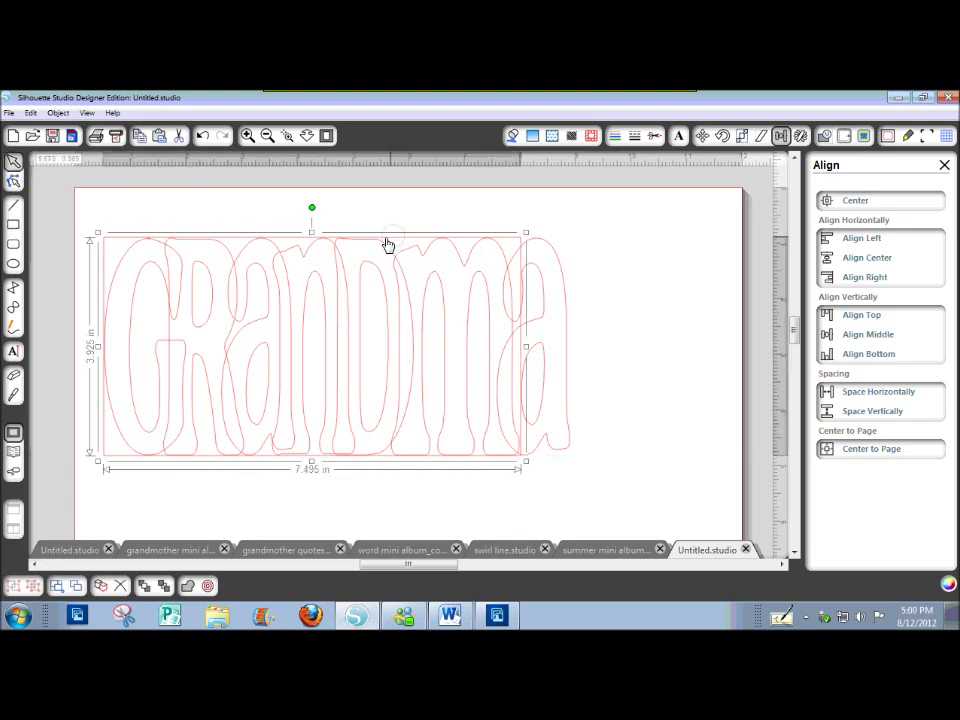
{"action": "left_click_drag", "start_coordinate": [317, 237], "coordinate": [316, 251]}
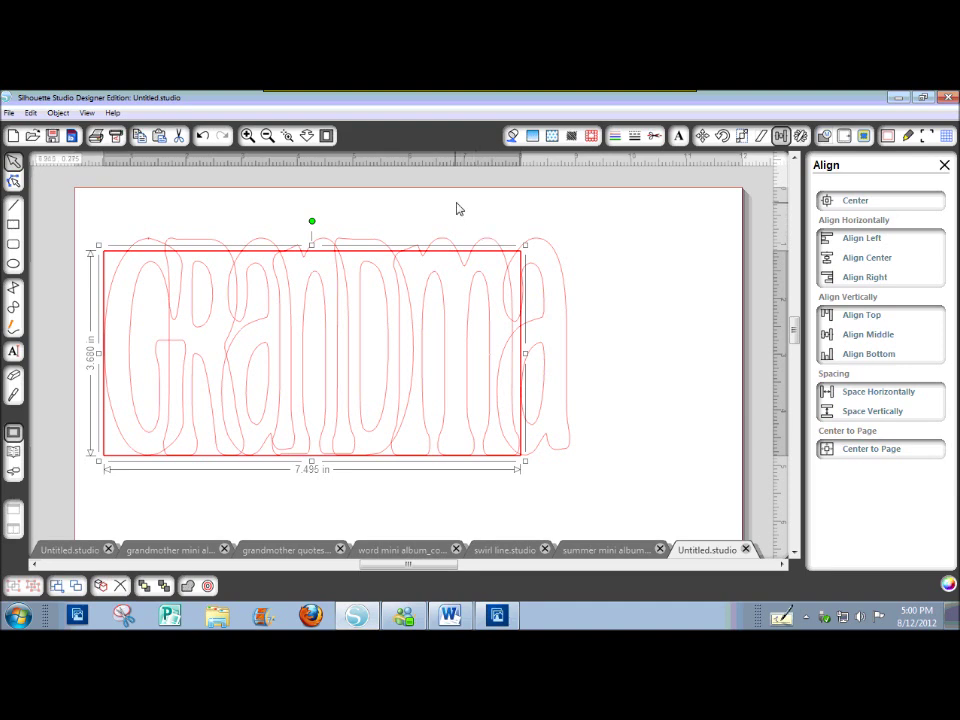
{"action": "left_click", "coordinate": [502, 221]}
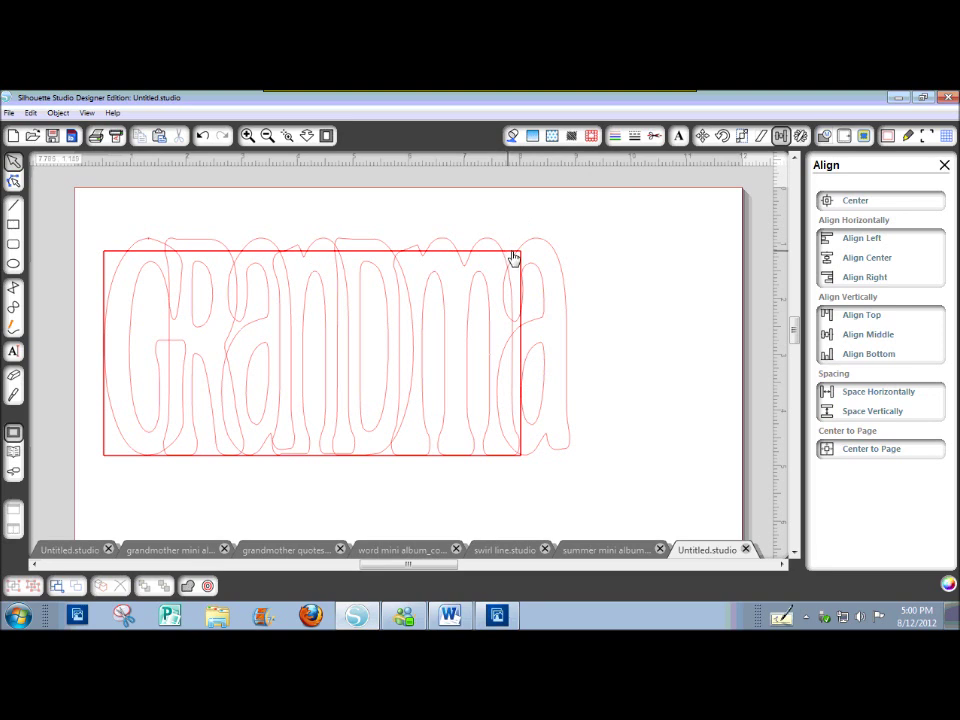
Narrow one of the stacked rectangles to about 0.445 in wide and group it with the letter G
{"action": "left_click", "coordinate": [513, 260]}
{"action": "left_click_drag", "start_coordinate": [531, 358], "coordinate": [139, 353]}
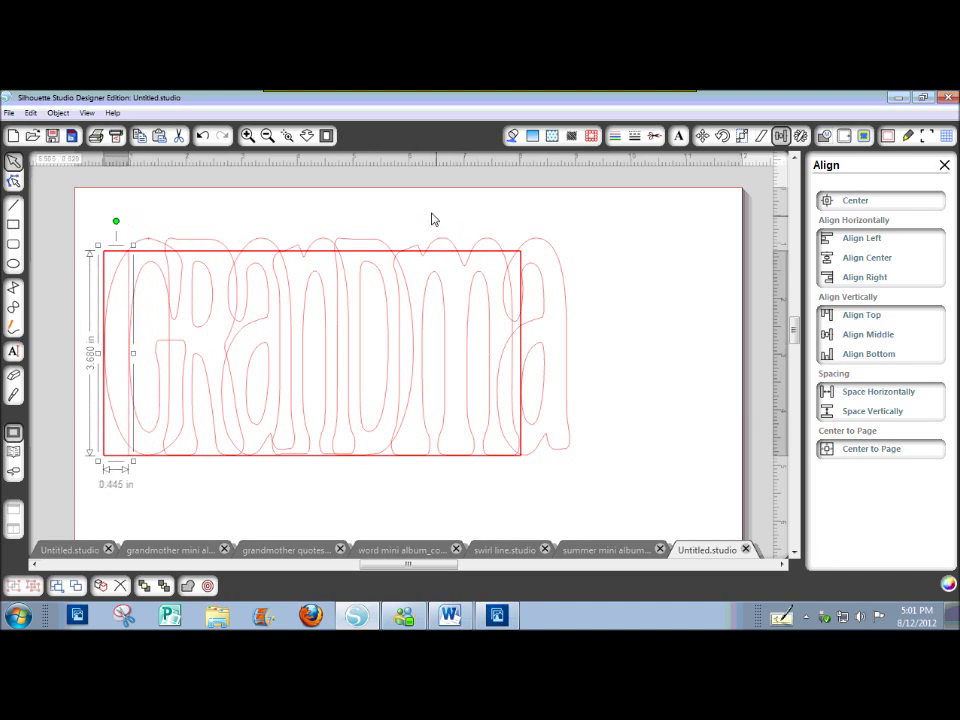
{"action": "key", "text": "shift"}
{"action": "left_click", "coordinate": [166, 252], "text": "shift"}
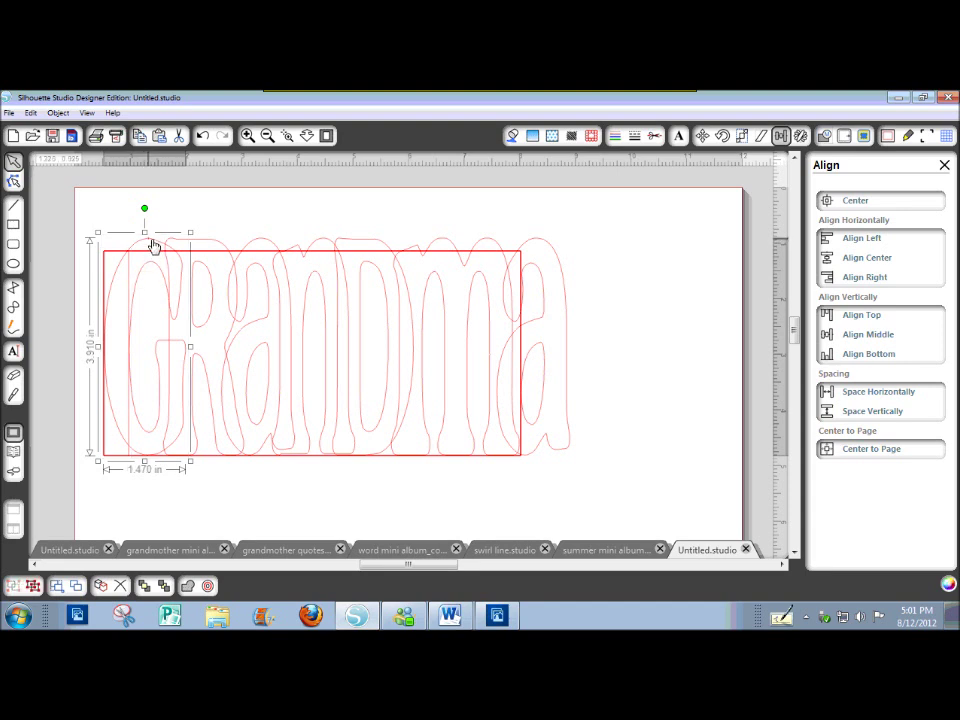
{"action": "left_click", "coordinate": [255, 230]}
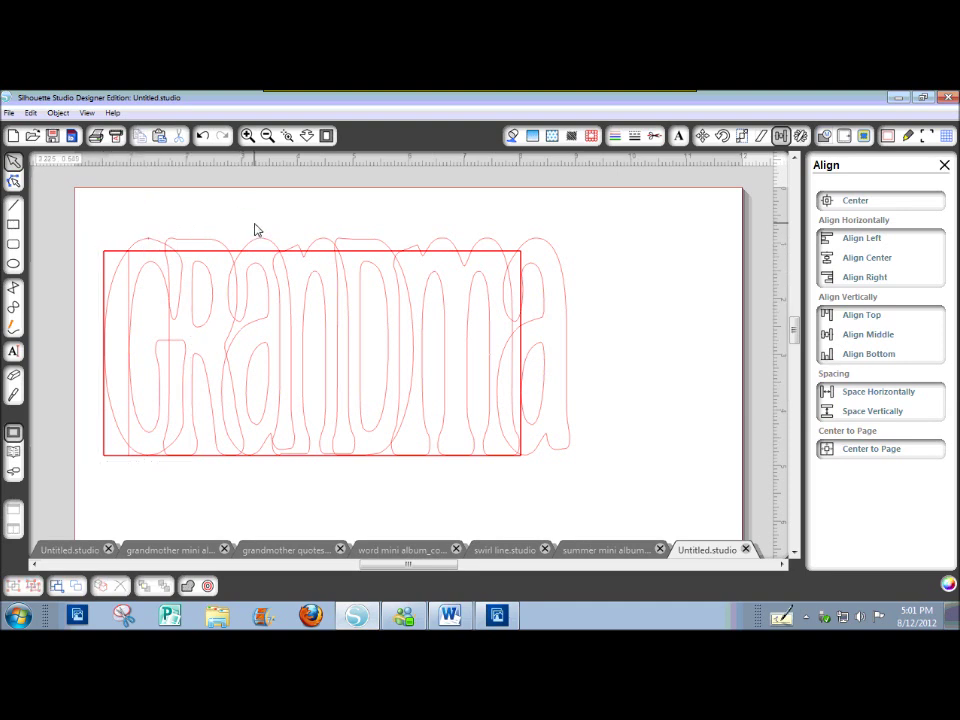
Narrow another stacked rectangle from its right edge to about 1.54 in wide and group it with the R
{"action": "left_click", "coordinate": [513, 257]}
{"action": "left_click_drag", "start_coordinate": [528, 357], "coordinate": [210, 321]}
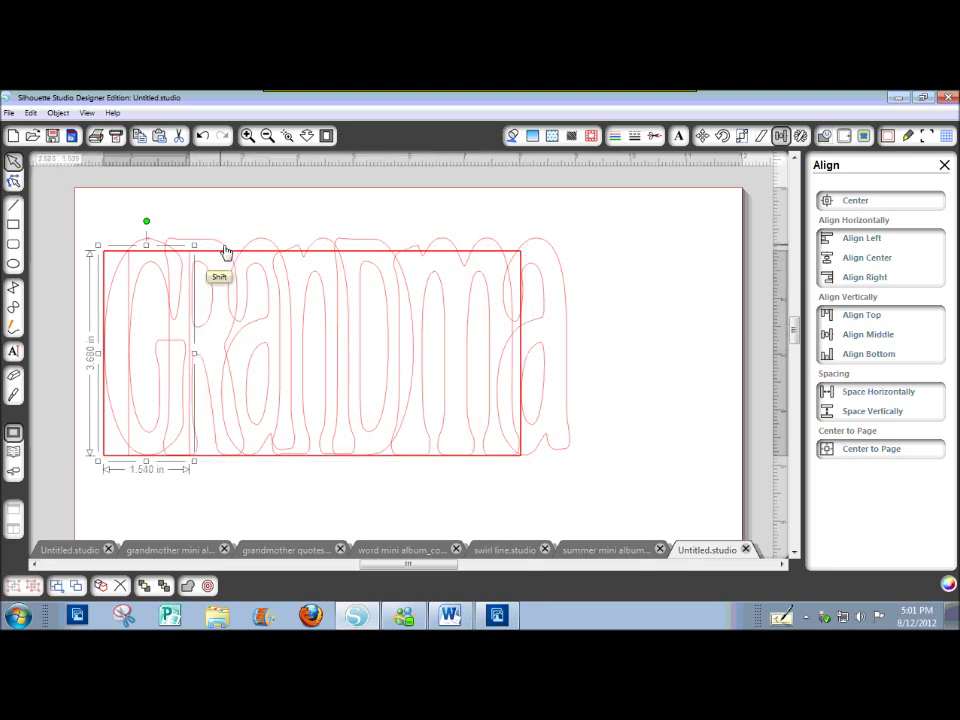
{"action": "left_click_drag", "start_coordinate": [223, 253], "coordinate": [320, 318]}
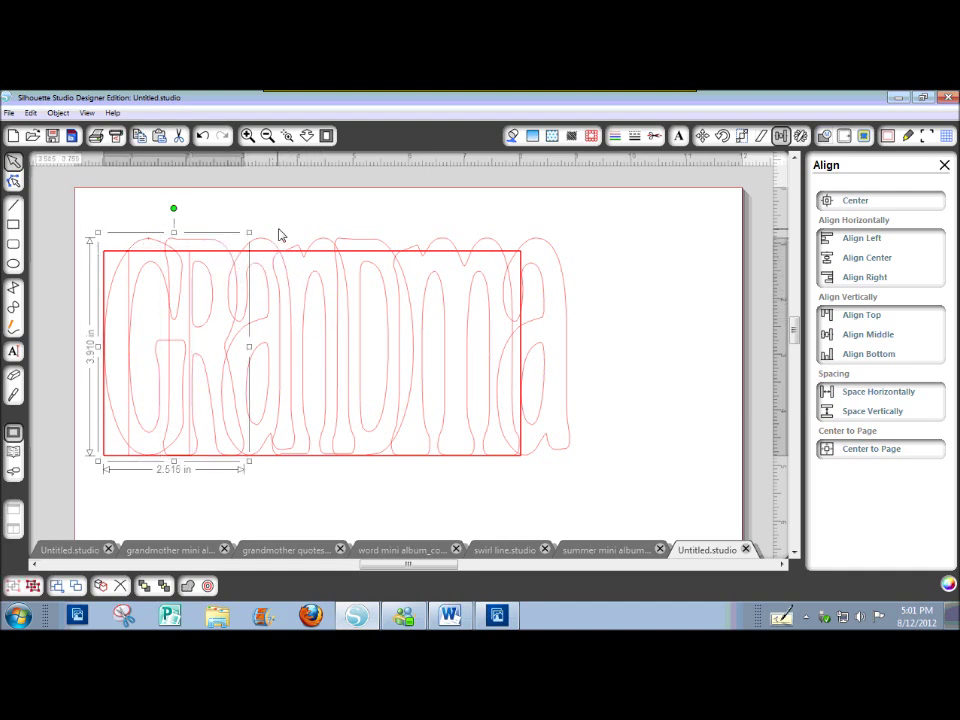
Narrow another full-width rectangle to about 2.53 in wide and group it with the first a
{"action": "left_click", "coordinate": [516, 257]}
{"action": "left_click_drag", "start_coordinate": [531, 358], "coordinate": [260, 346]}
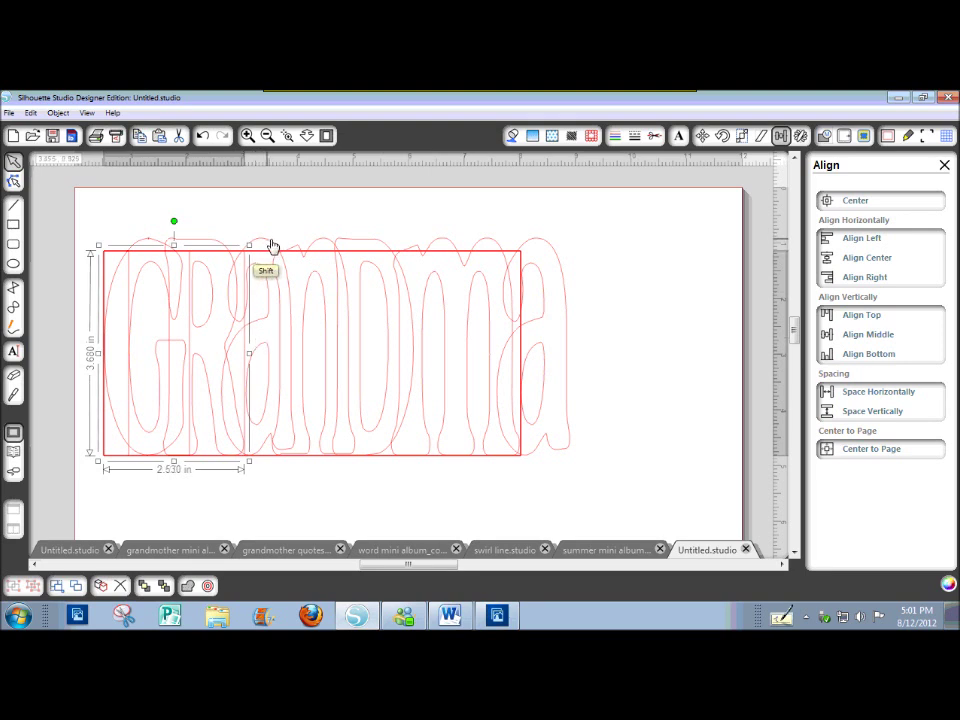
{"action": "left_click_drag", "start_coordinate": [272, 246], "coordinate": [283, 256]}
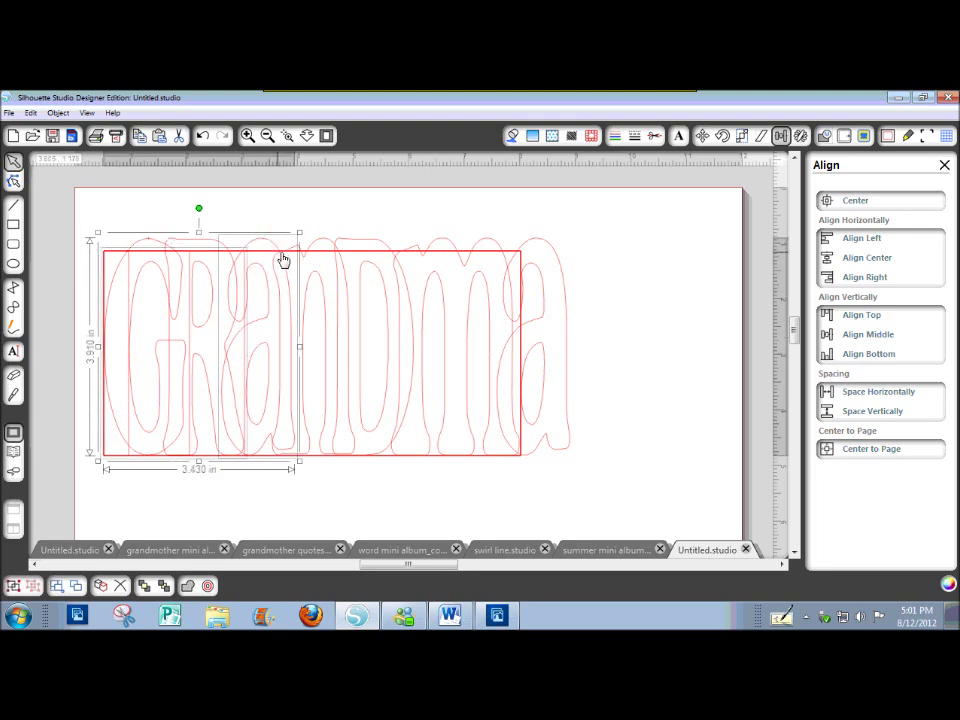
{"action": "left_click", "coordinate": [377, 216]}
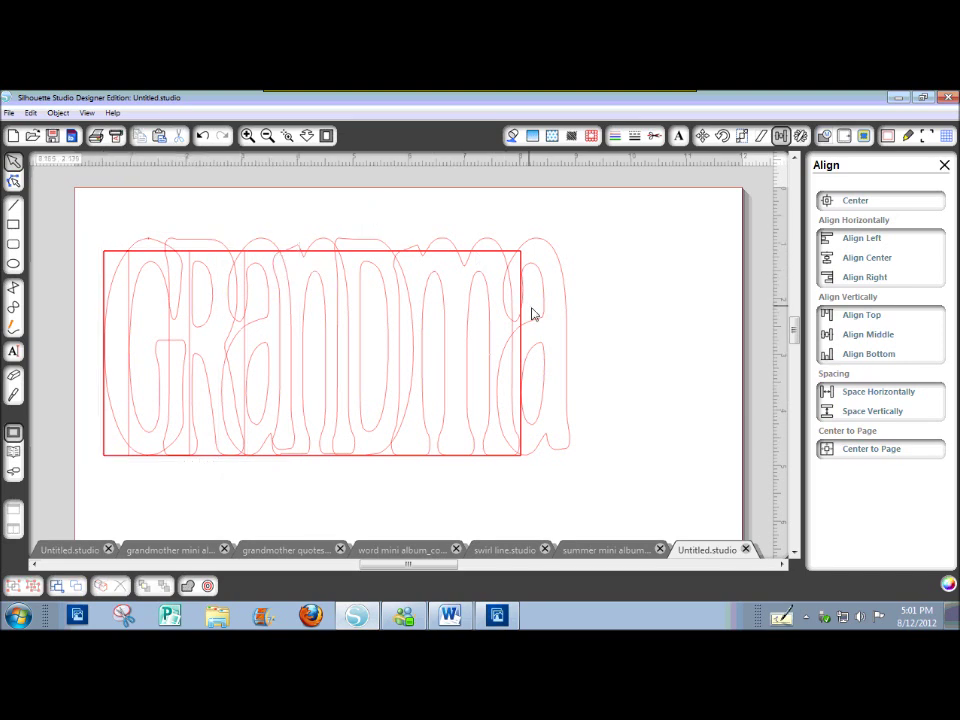
Narrow another full-width rectangle to about 3.475 in wide and group it with the n
{"action": "left_click", "coordinate": [517, 268]}
{"action": "left_click_drag", "start_coordinate": [532, 357], "coordinate": [308, 343]}
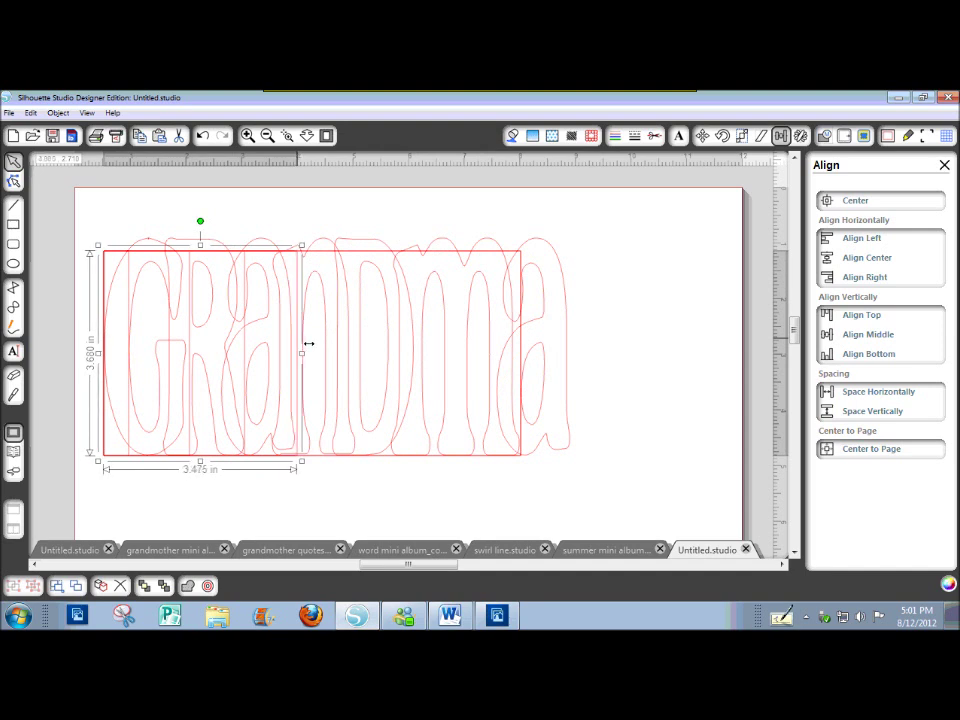
{"action": "left_click", "coordinate": [328, 249], "text": "shift"}
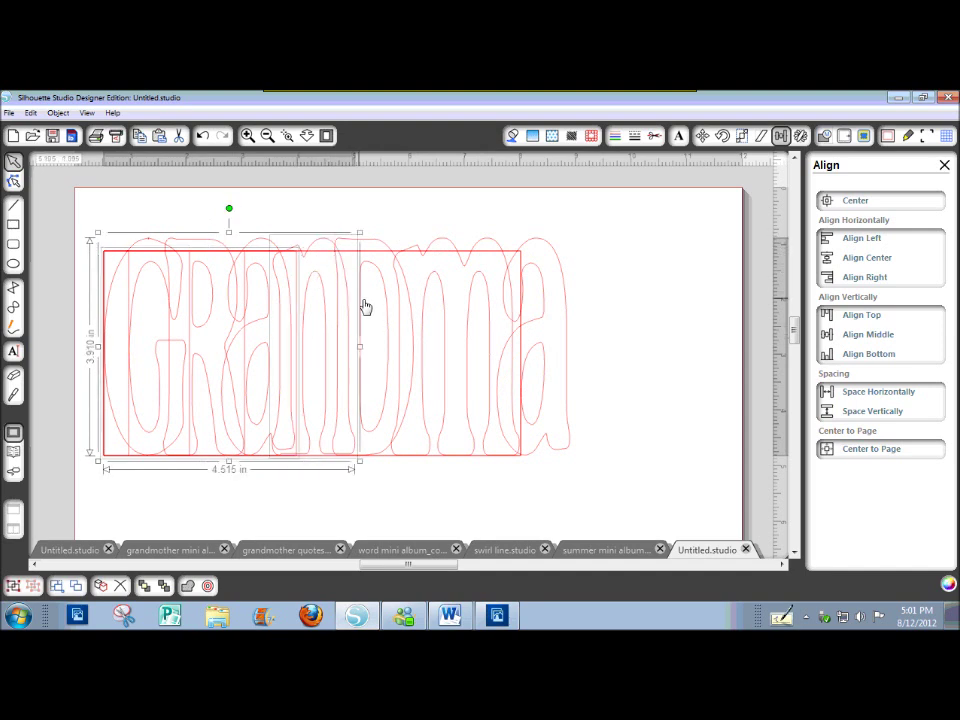
{"action": "left_click", "coordinate": [399, 221]}
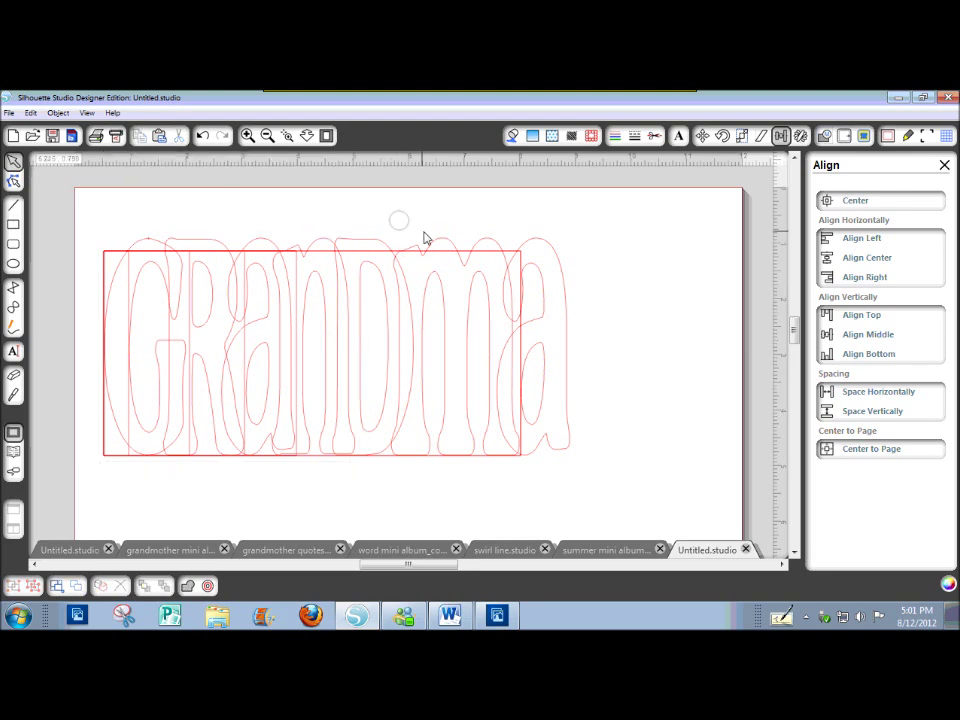
Narrow another full-width rectangle to about 4.56 in wide and group it with the D
{"action": "left_click", "coordinate": [524, 328]}
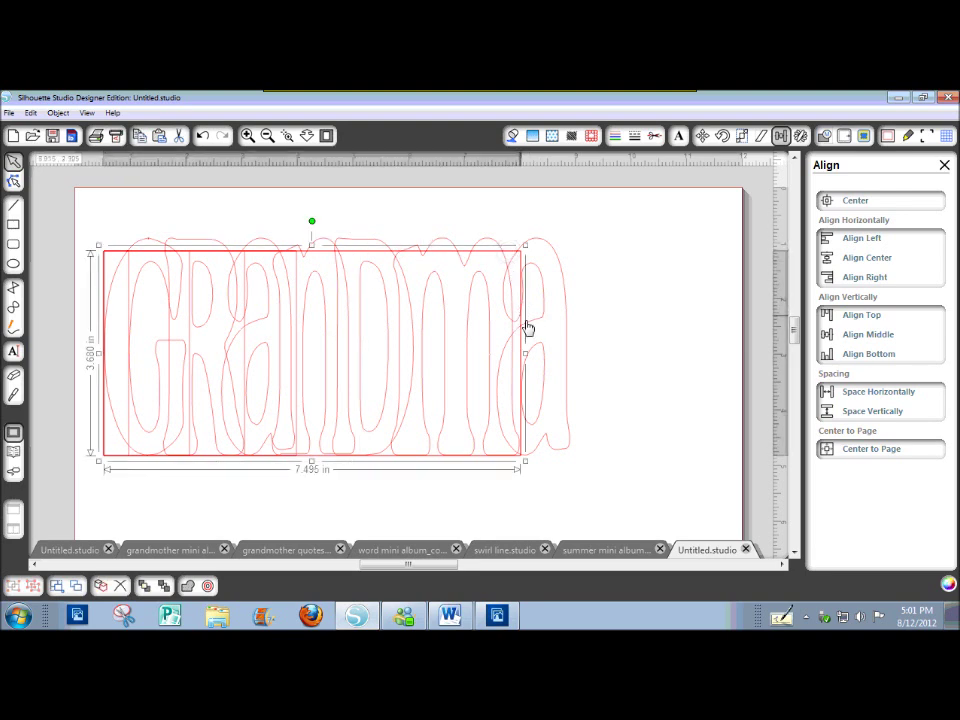
{"action": "left_click_drag", "start_coordinate": [529, 356], "coordinate": [367, 347]}
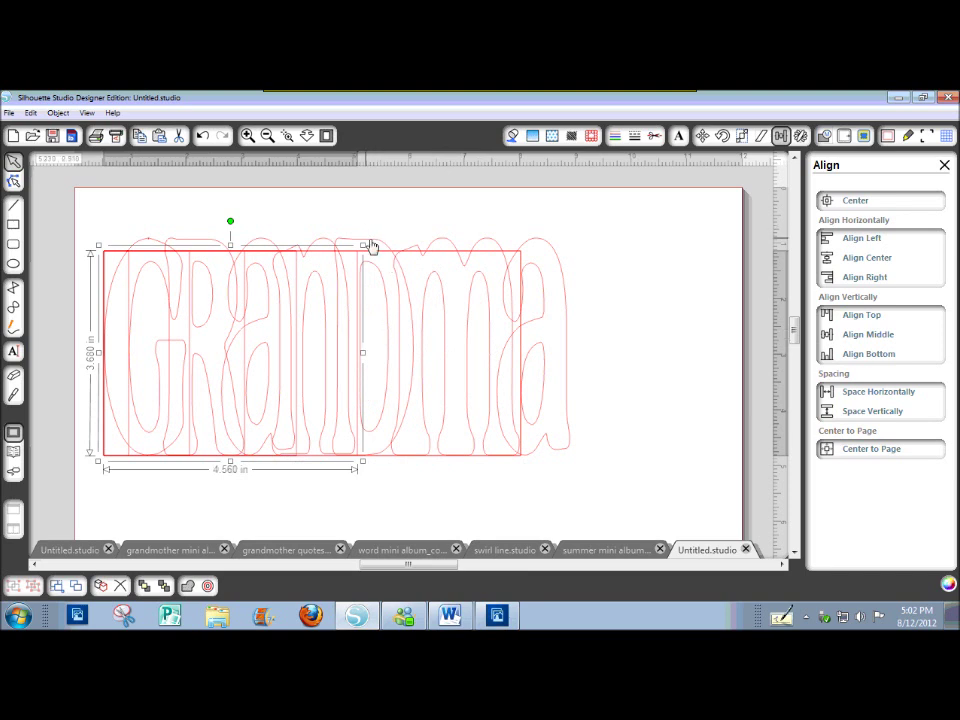
{"action": "left_click_drag", "start_coordinate": [380, 245], "coordinate": [414, 227]}
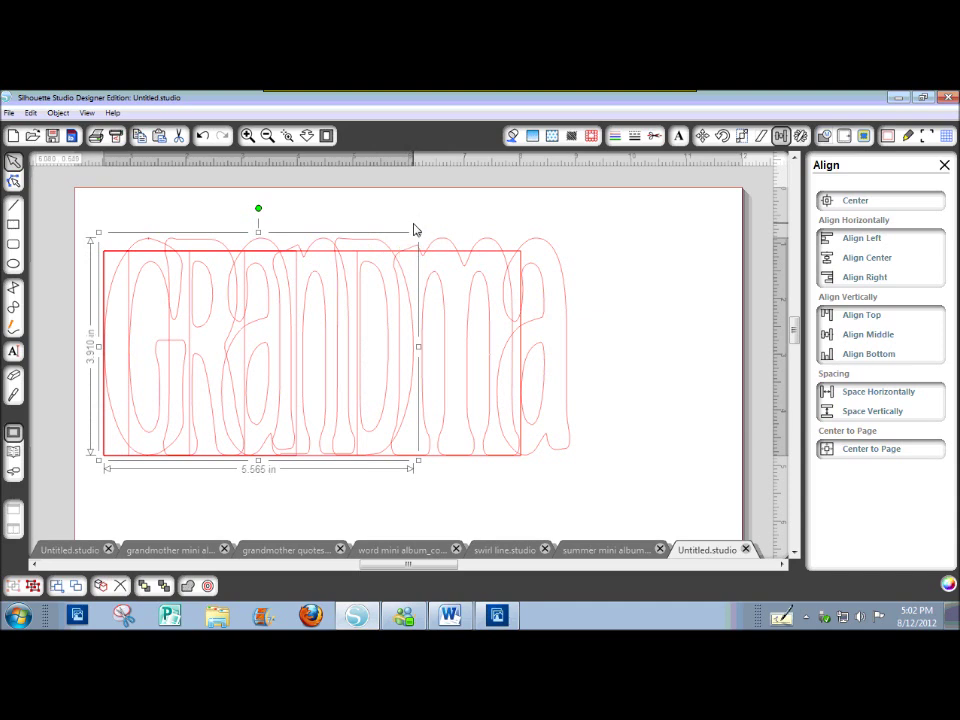
{"action": "left_click", "coordinate": [508, 253]}
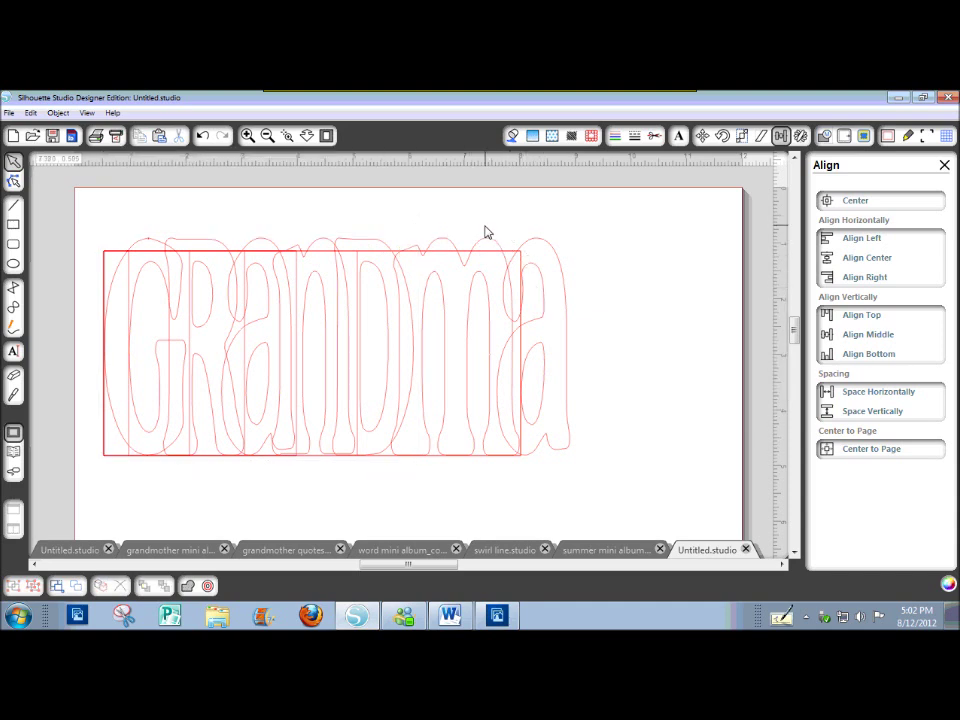
Narrow another full-width rectangle to about 5.63 in wide and group it with the m
{"action": "left_click", "coordinate": [514, 258]}
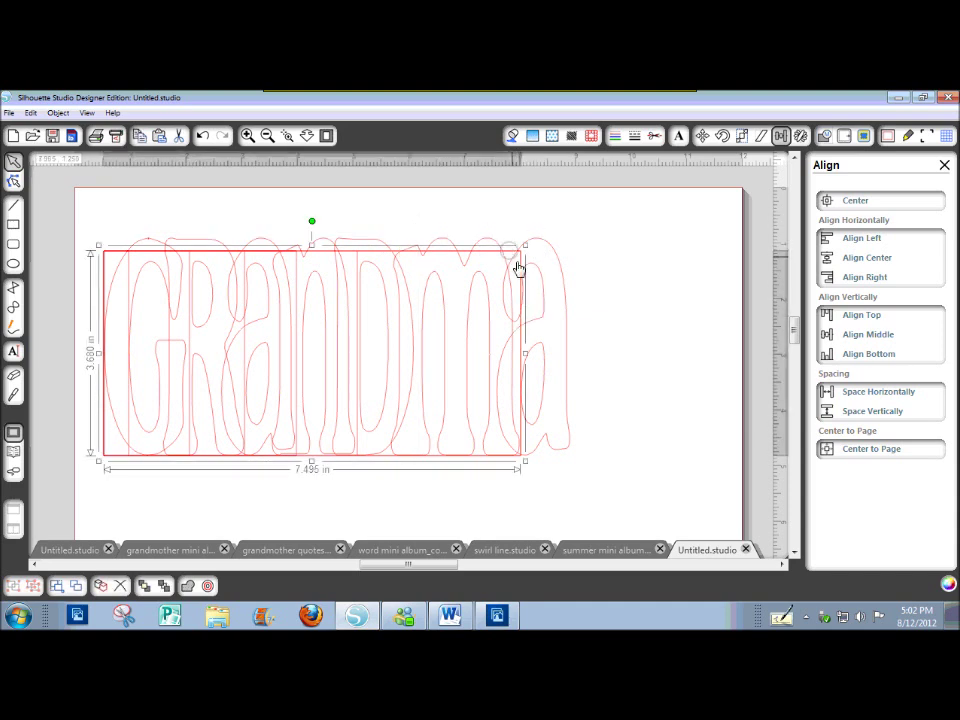
{"action": "left_click_drag", "start_coordinate": [531, 358], "coordinate": [426, 356]}
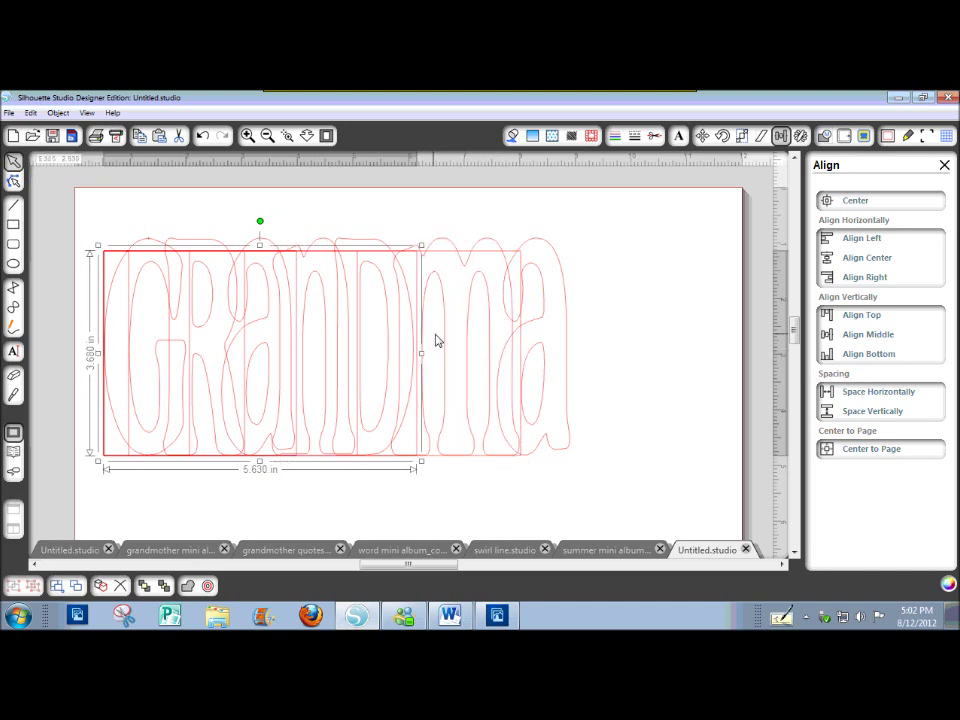
{"action": "left_click", "coordinate": [486, 247], "text": "shift"}
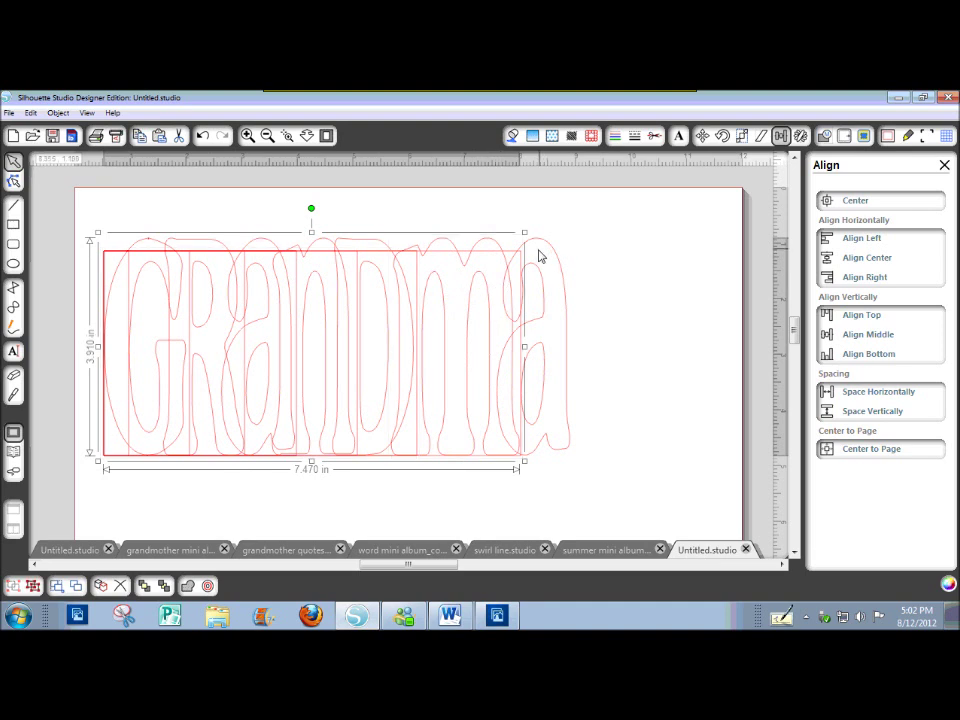
Group the remaining full-width rectangle with the final letter a
{"action": "left_click", "coordinate": [520, 260], "text": "shift"}
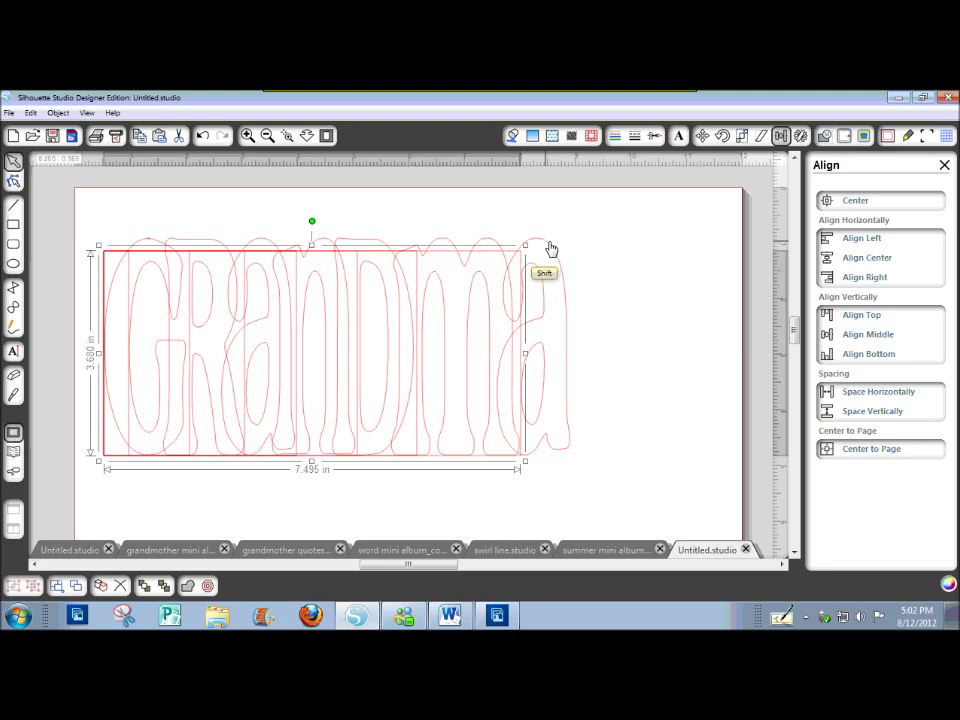
{"action": "left_click", "coordinate": [551, 252], "text": "shift"}
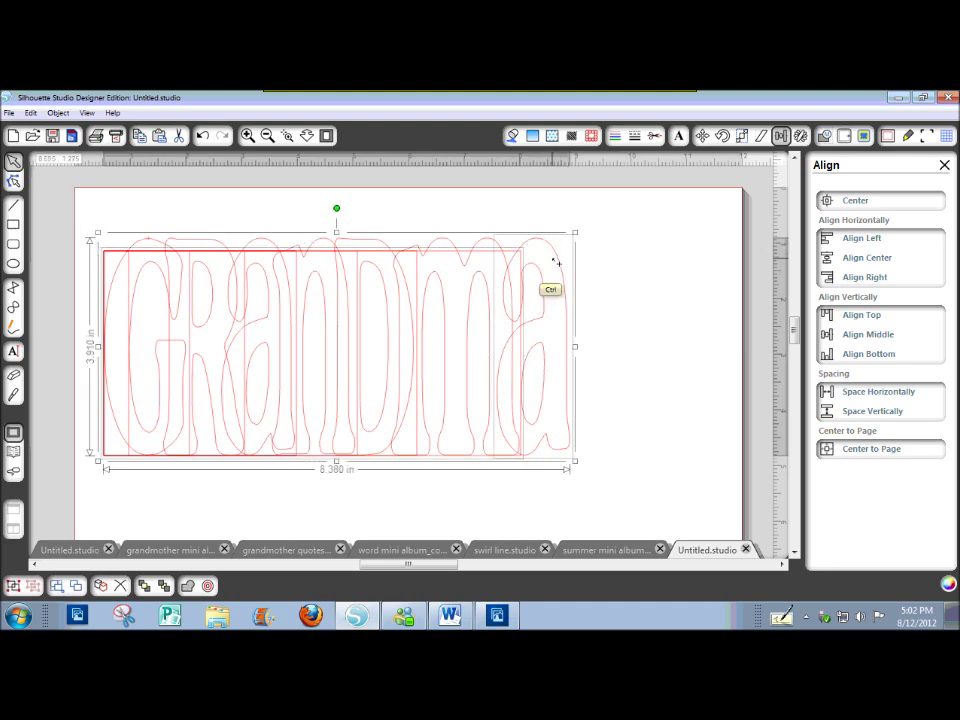
{"action": "left_click", "coordinate": [586, 286]}
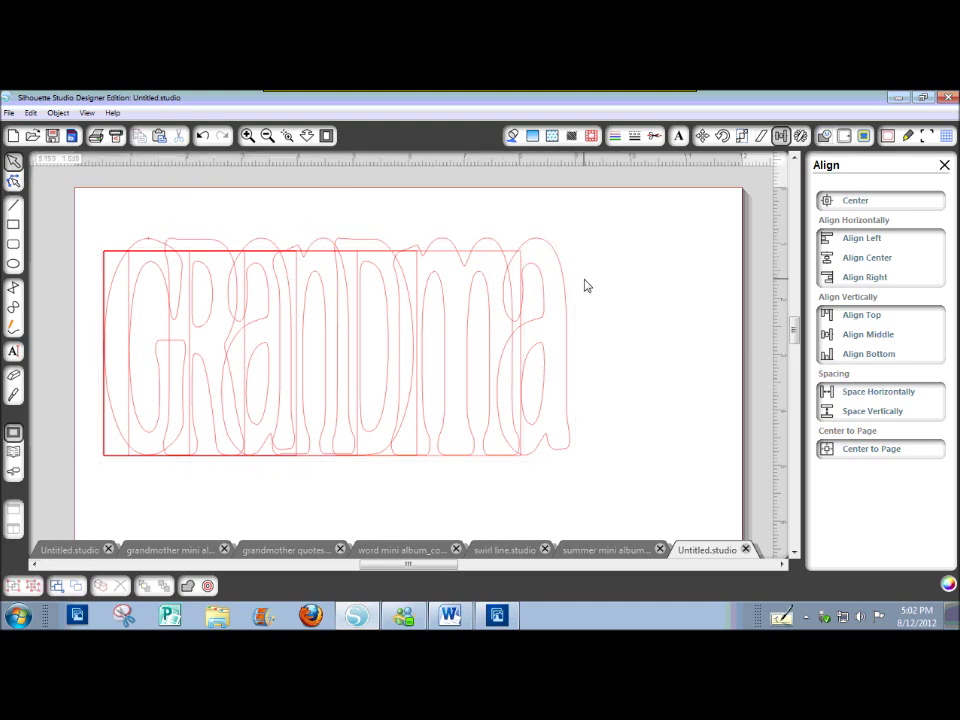
Fill the group of the final a and its full-width rectangle with a light purplish blue
{"action": "left_click", "coordinate": [546, 246]}
{"action": "left_click", "coordinate": [513, 138]}
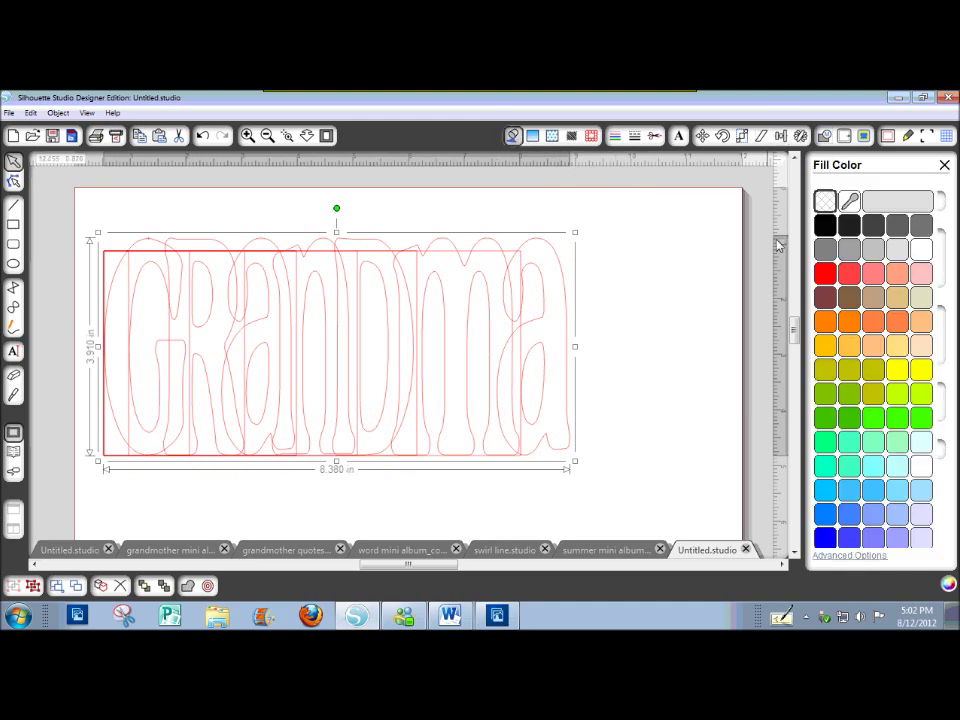
{"action": "left_click", "coordinate": [873, 540]}
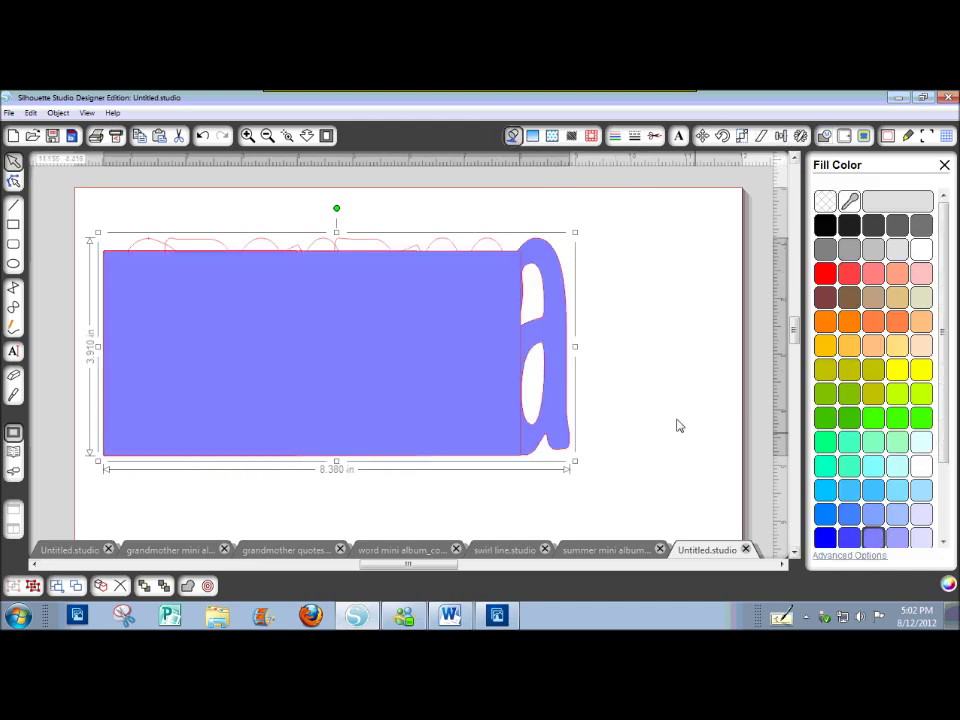
Fill the m group with bright blue, the D group with green and the n group with yellow
{"action": "left_click", "coordinate": [521, 251]}
{"action": "left_click_drag", "start_coordinate": [524, 232], "coordinate": [418, 232]}
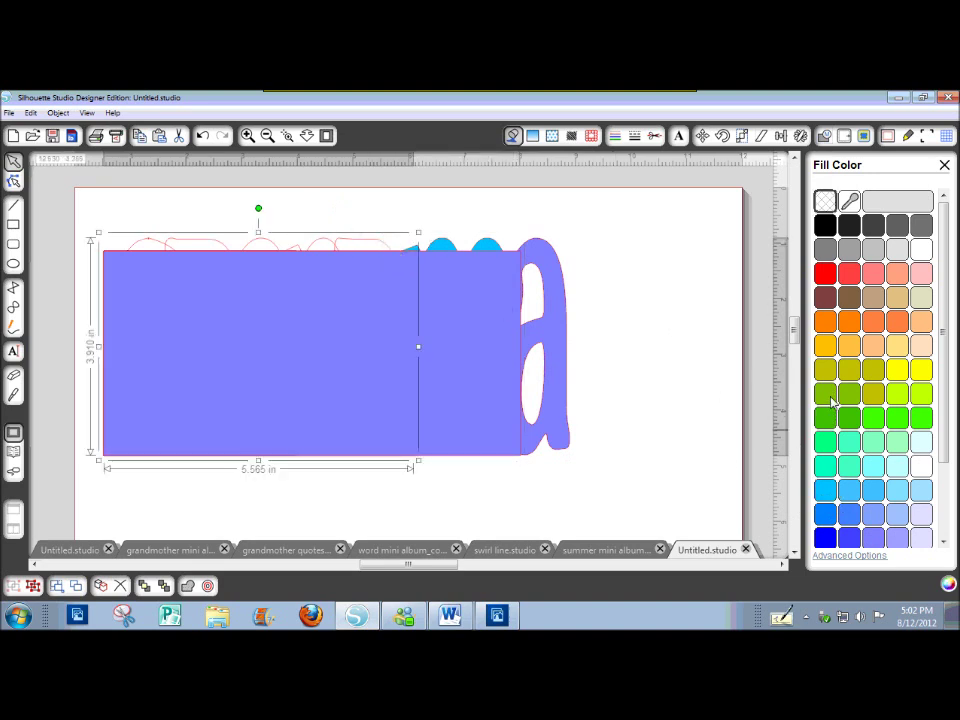
{"action": "left_click_drag", "start_coordinate": [418, 232], "coordinate": [360, 232]}
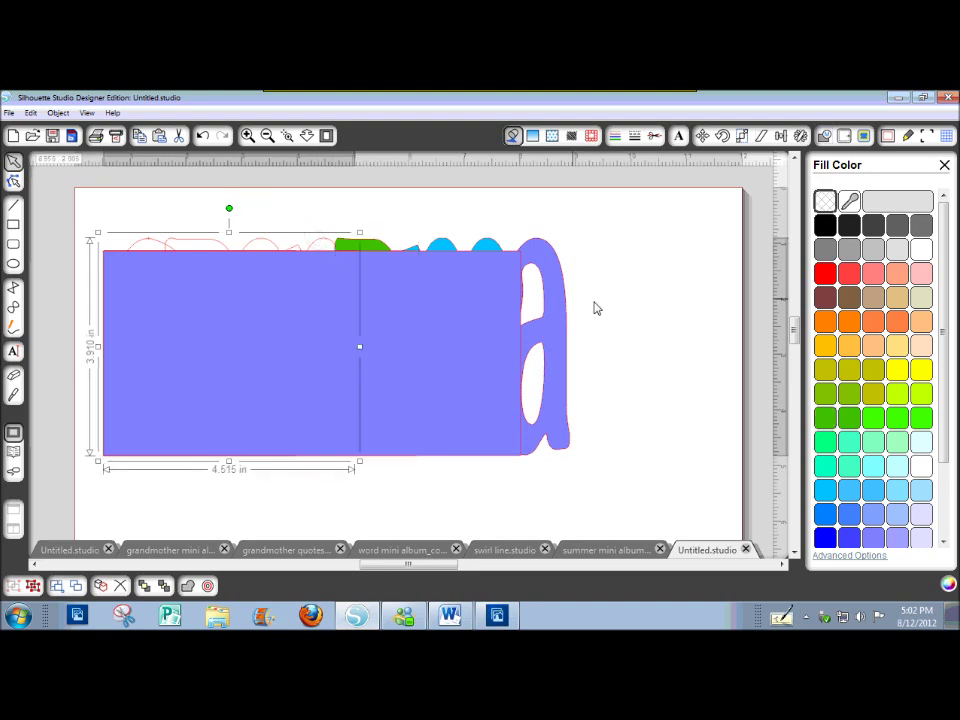
{"action": "left_click", "coordinate": [921, 369]}
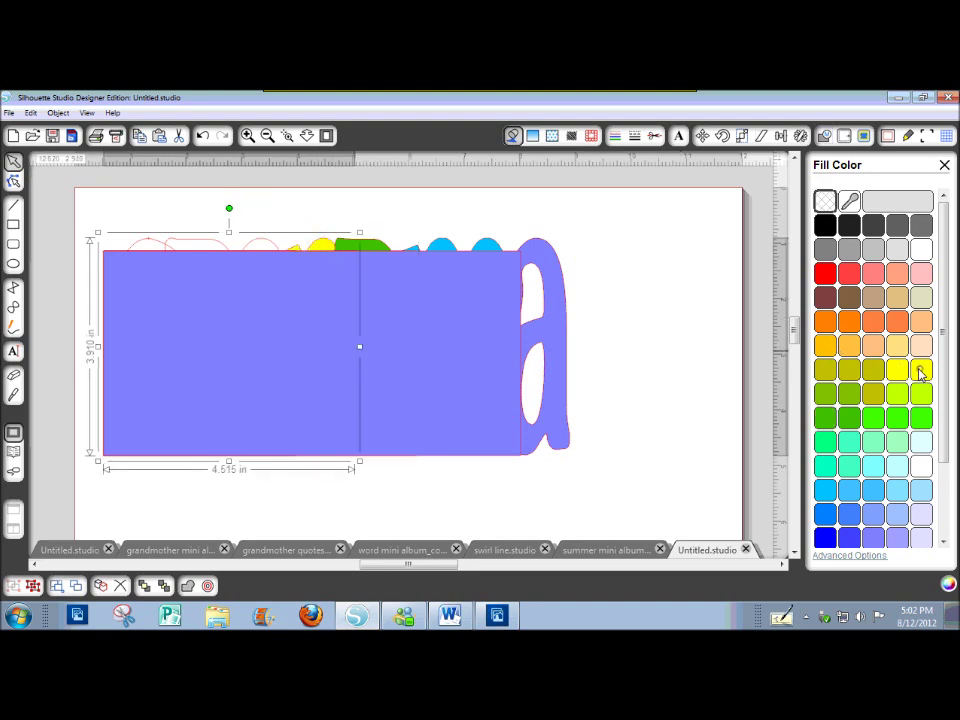
Fill the first a group with orange, the R group with red and the G group with light salmon
{"action": "left_click", "coordinate": [275, 249]}
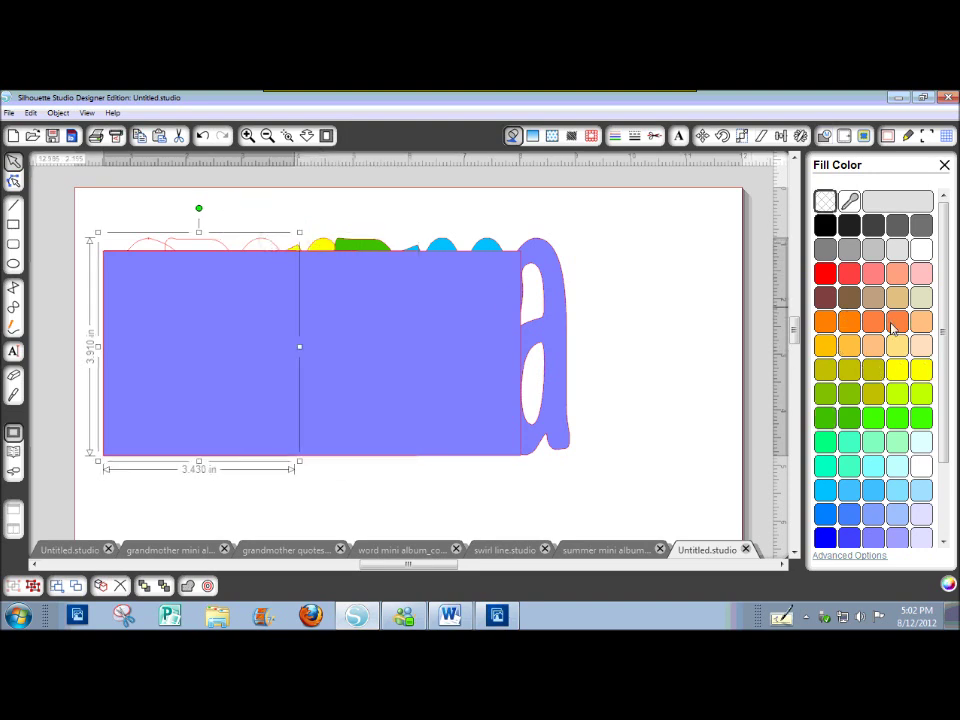
{"action": "left_click", "coordinate": [893, 324]}
{"action": "left_click", "coordinate": [204, 244]}
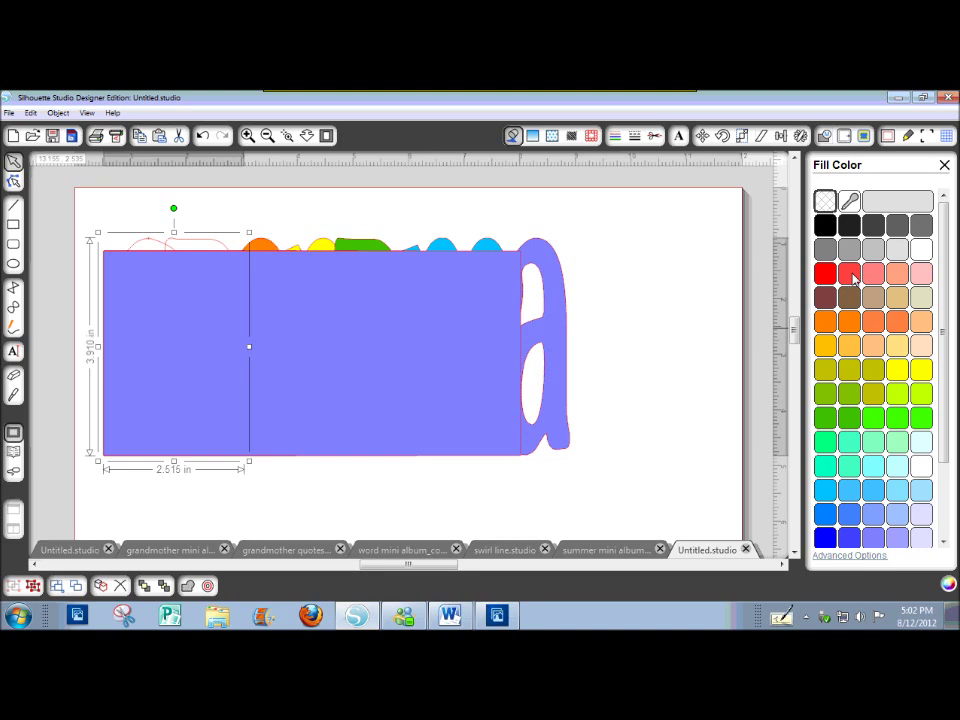
{"action": "left_click", "coordinate": [850, 275]}
{"action": "left_click", "coordinate": [151, 247]}
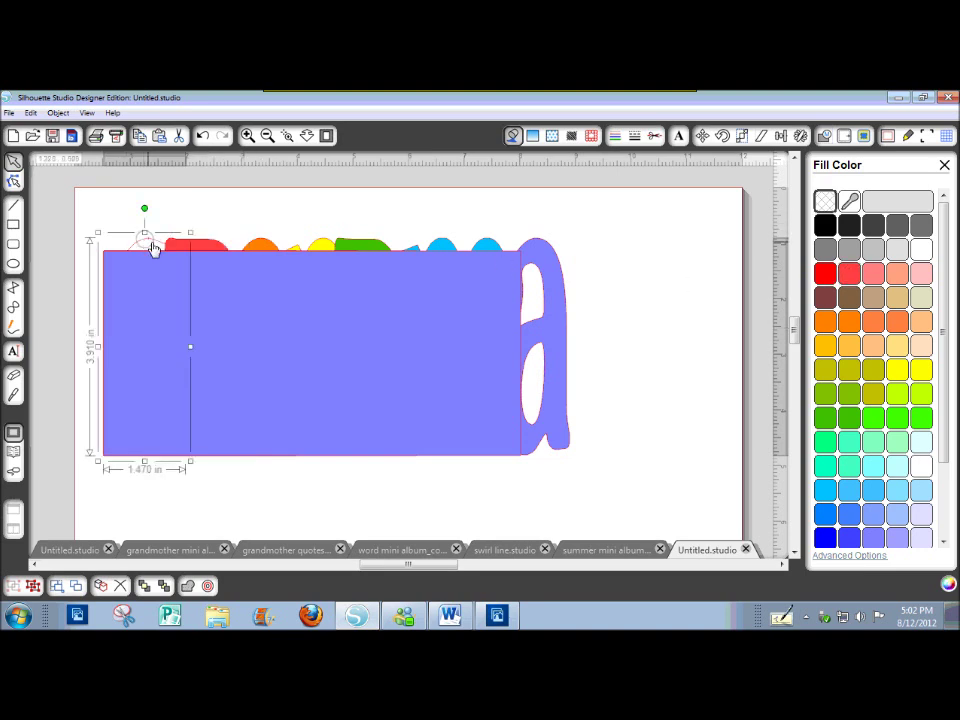
{"action": "left_click", "coordinate": [900, 275]}
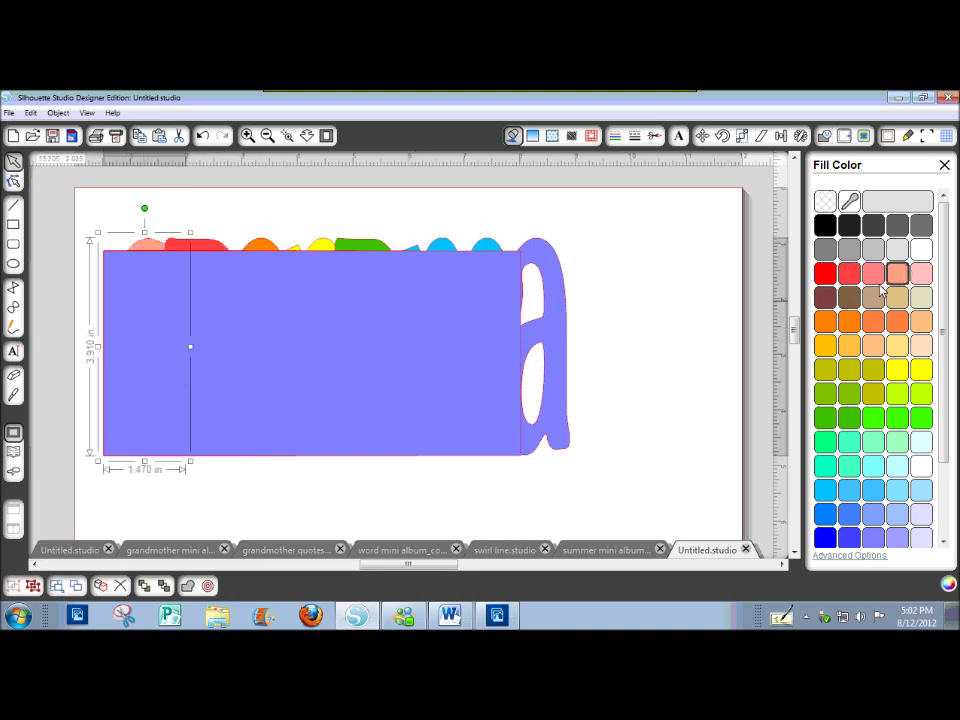
{"action": "left_click", "coordinate": [420, 214]}
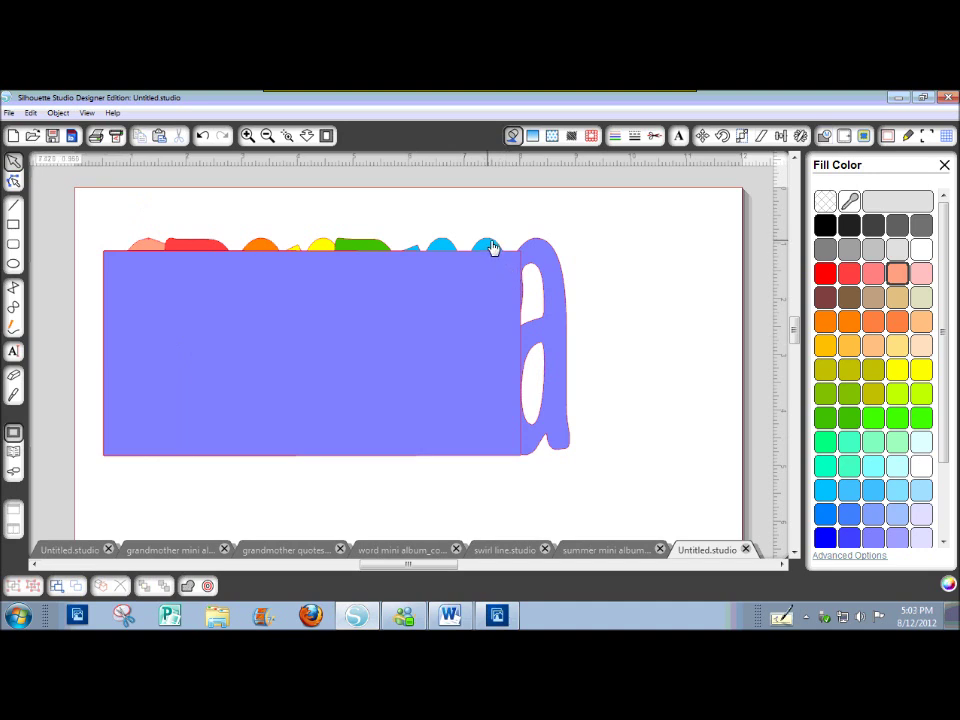
Bring the groups to the front in the order m, D, n, first a, R and G so narrower pages overlap wider ones
{"action": "left_click", "coordinate": [497, 256]}
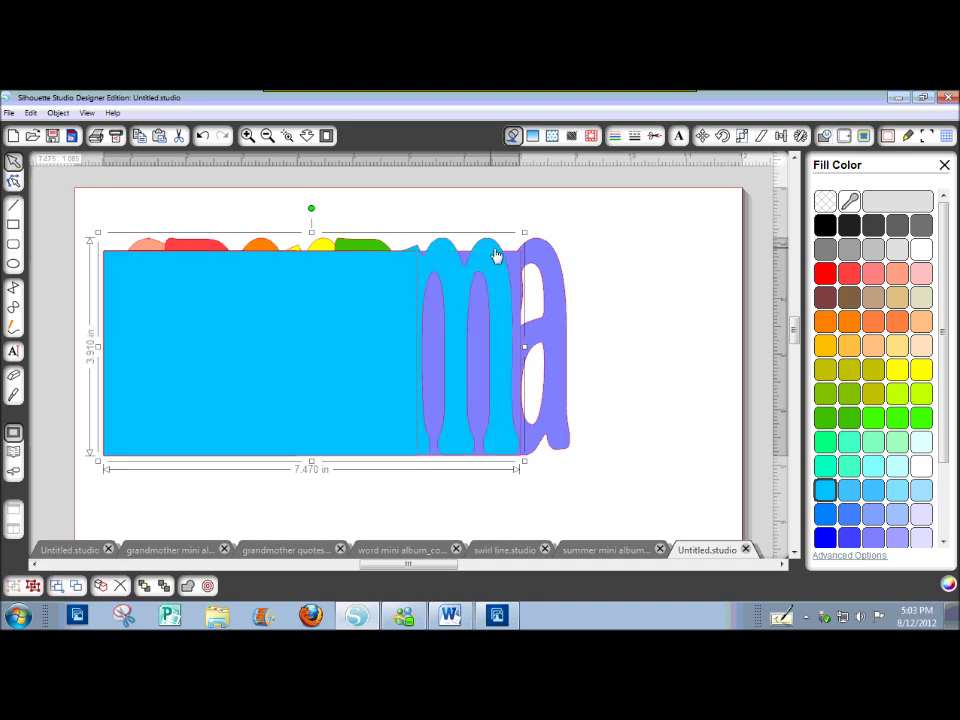
{"action": "left_click", "coordinate": [365, 251]}
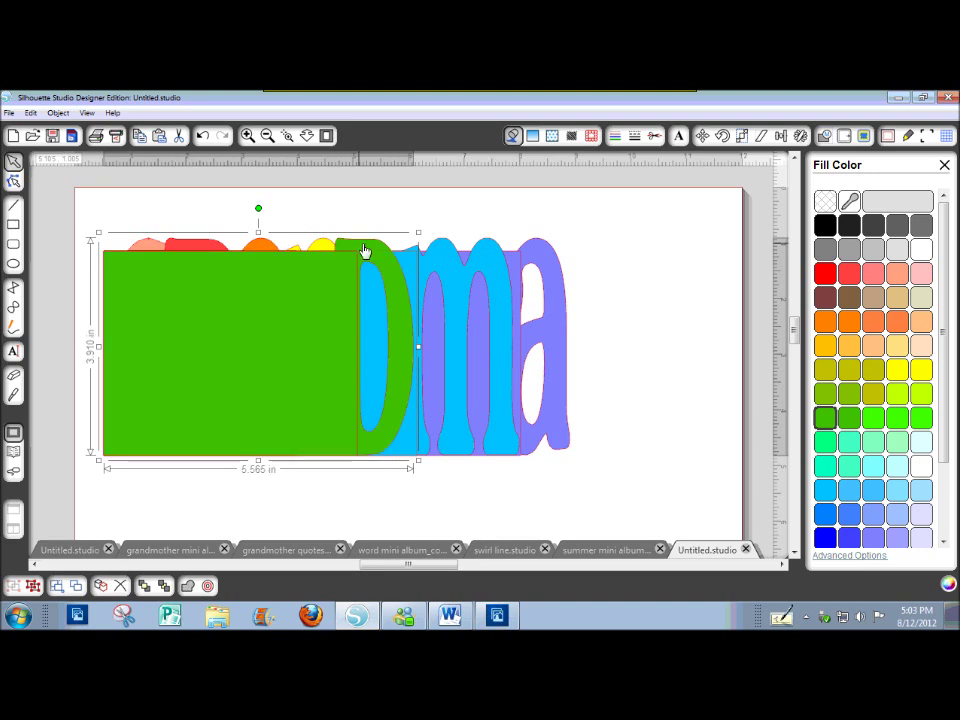
{"action": "left_click", "coordinate": [325, 251]}
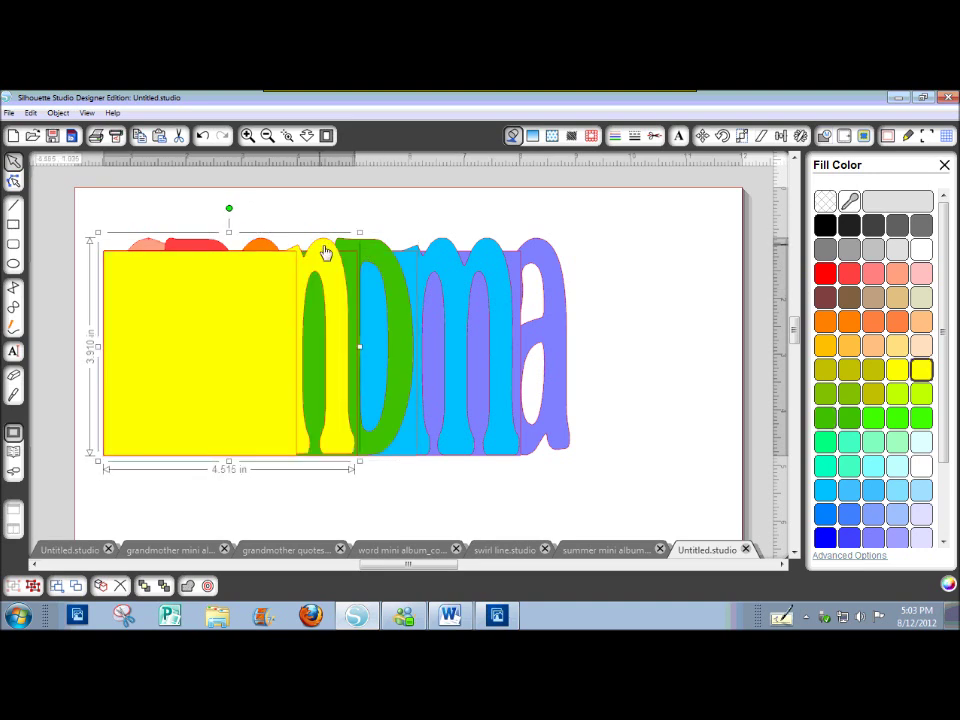
{"action": "left_click", "coordinate": [266, 249]}
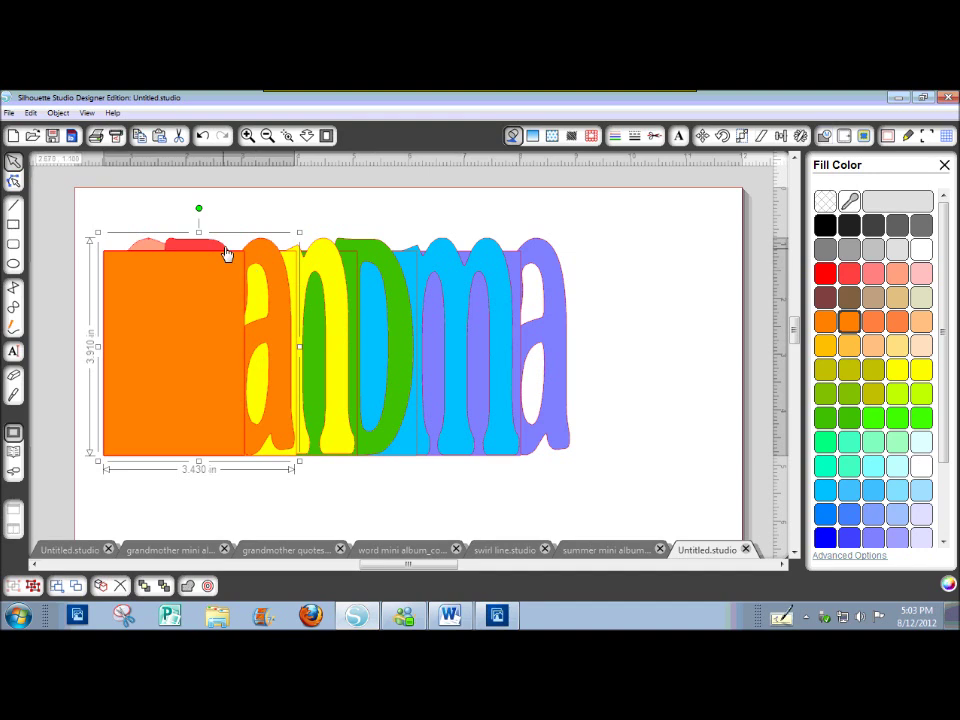
{"action": "left_click", "coordinate": [210, 249]}
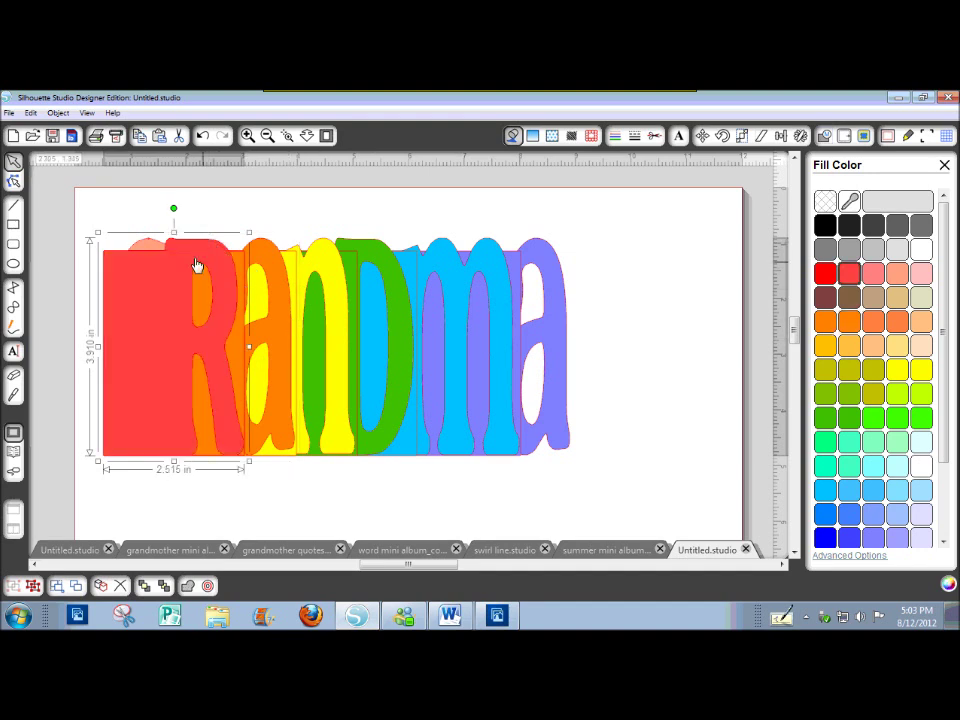
{"action": "left_click", "coordinate": [155, 248]}
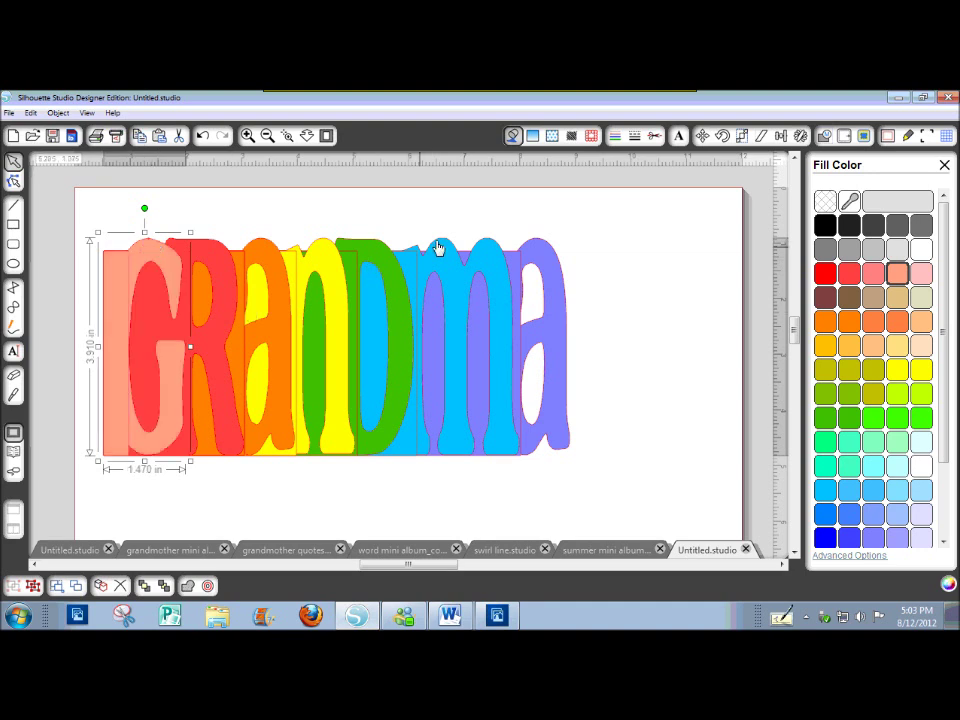
{"action": "left_click", "coordinate": [482, 216]}
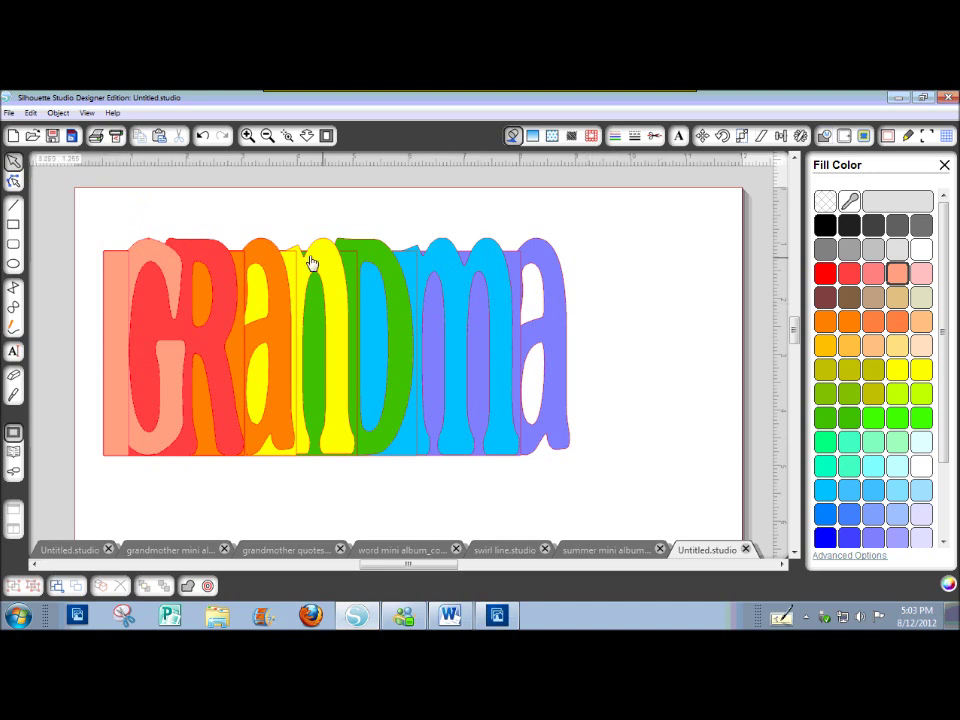
Weld the final a, m, D, n, first a and R groups, each letter with its own rectangle as one shape
{"action": "left_click", "coordinate": [549, 251]}
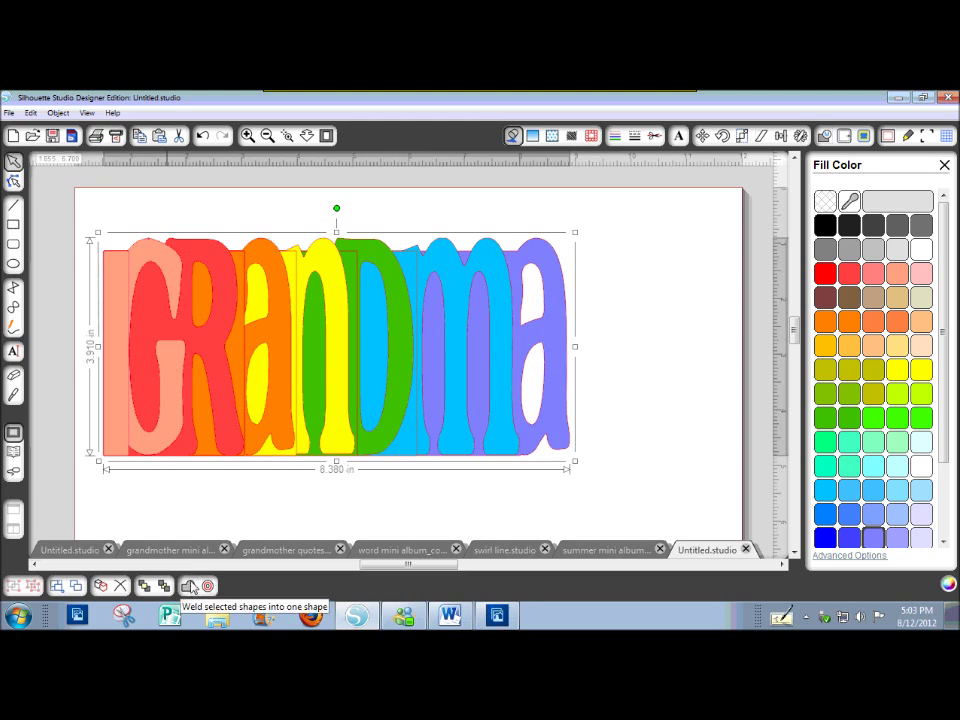
{"action": "left_click", "coordinate": [189, 587]}
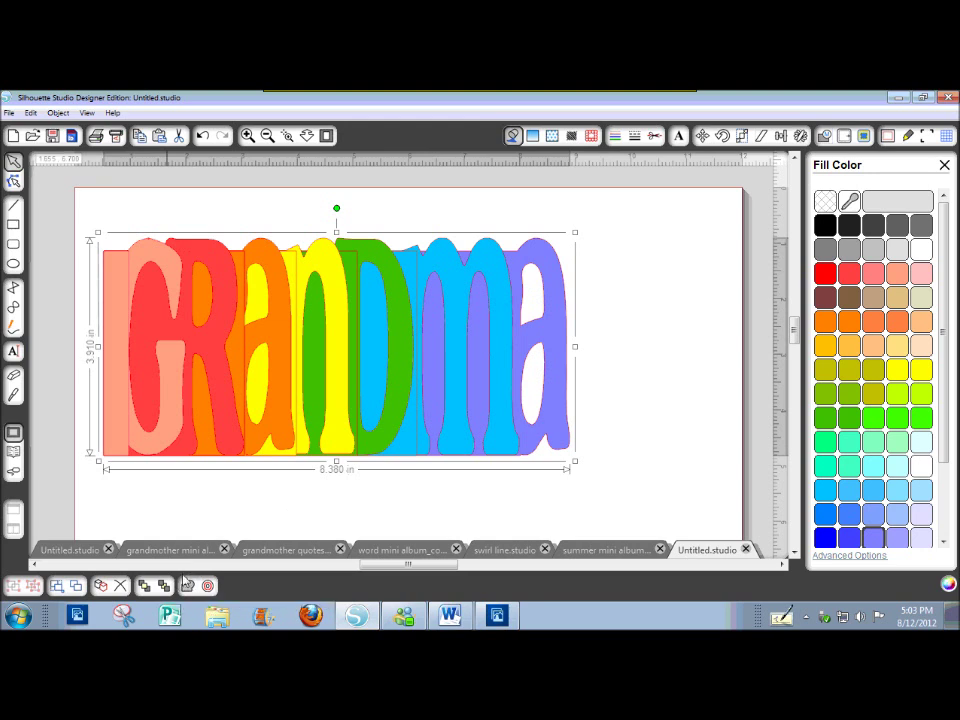
{"action": "left_click", "coordinate": [491, 266]}
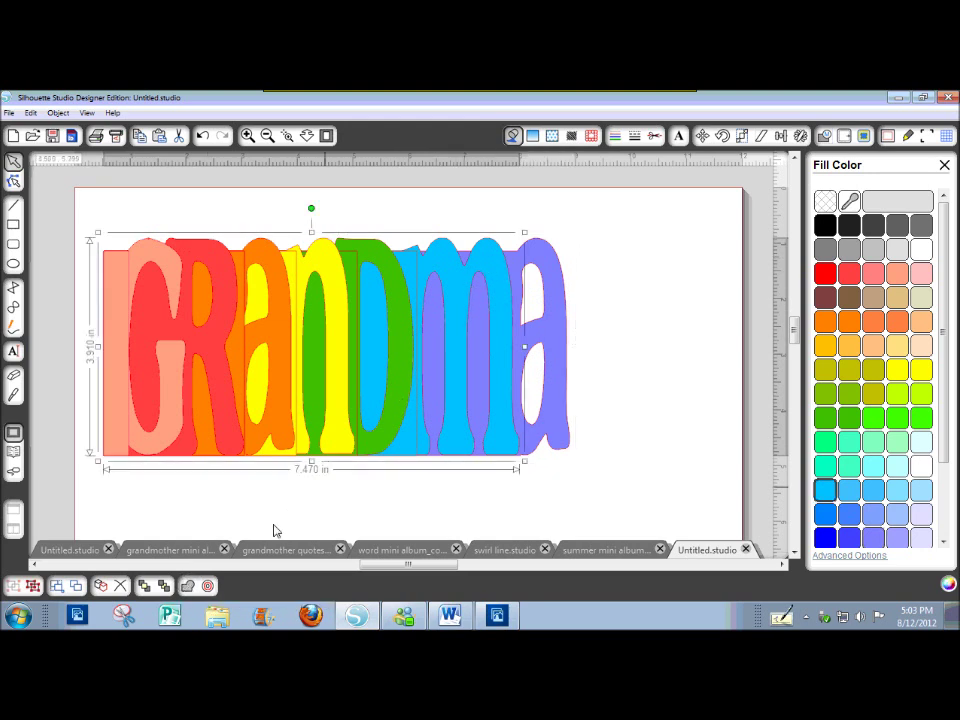
{"action": "left_click", "coordinate": [392, 289], "text": "shift"}
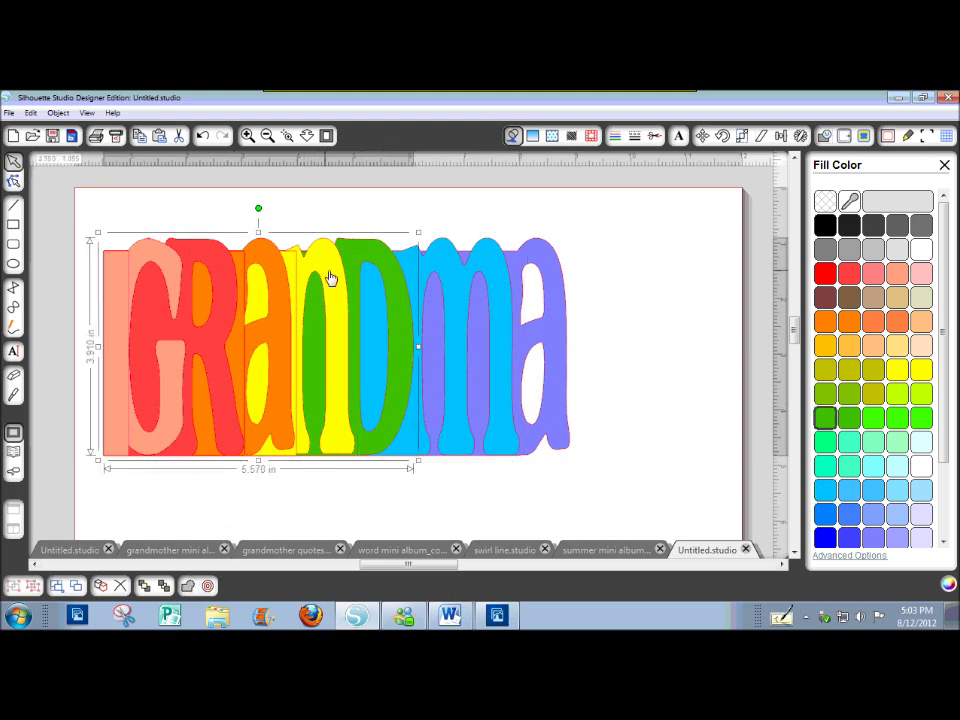
{"action": "left_click", "coordinate": [365, 300], "text": "shift"}
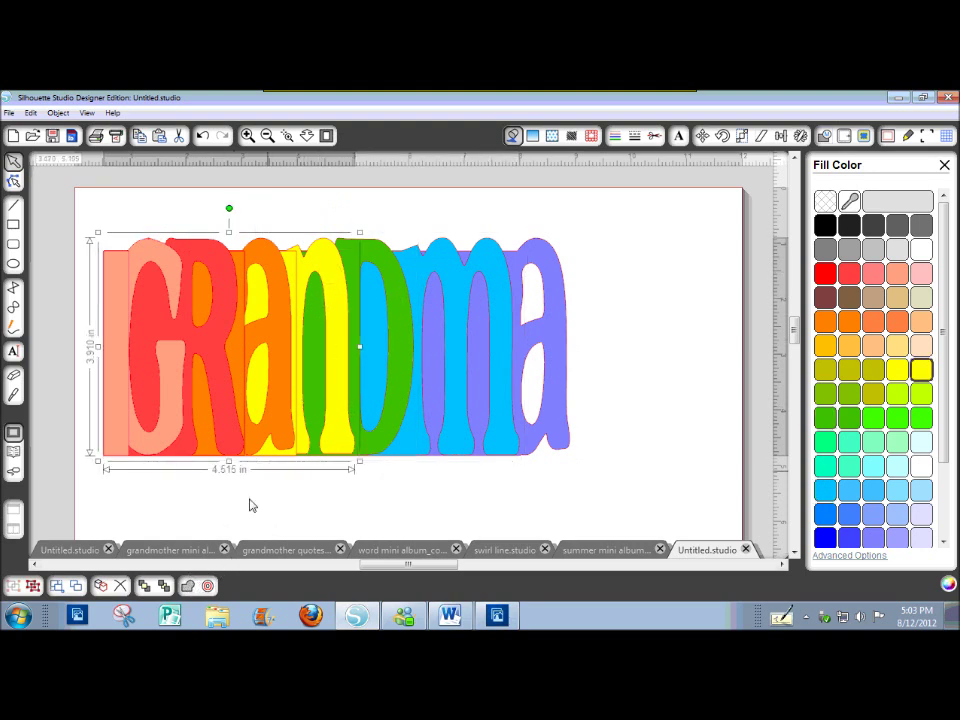
{"action": "left_click", "coordinate": [278, 266], "text": "shift"}
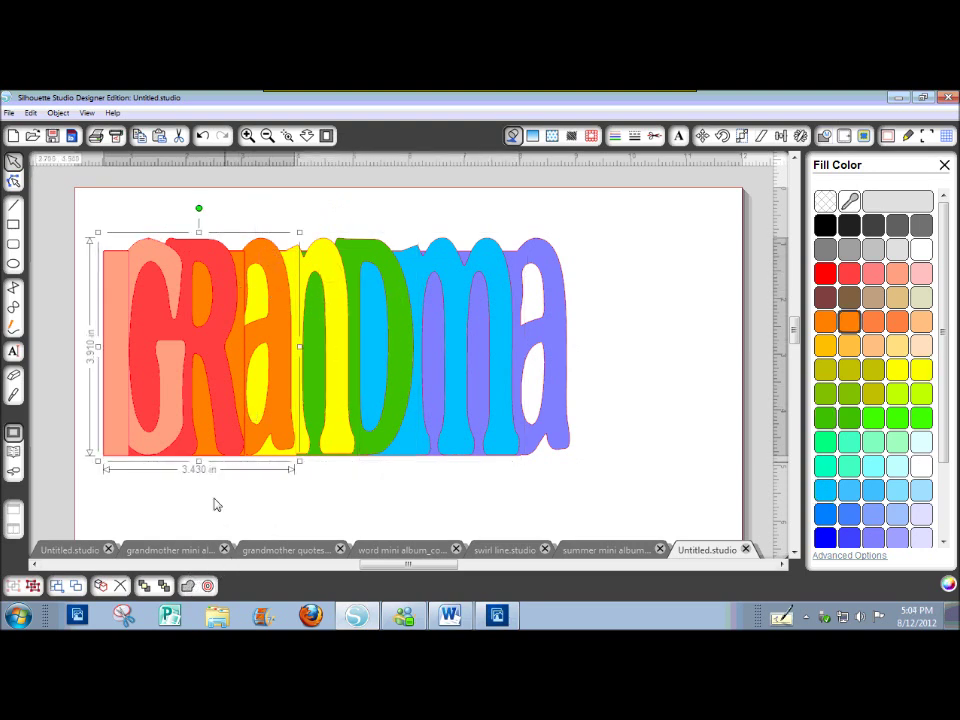
{"action": "left_click", "coordinate": [246, 268], "text": "shift"}
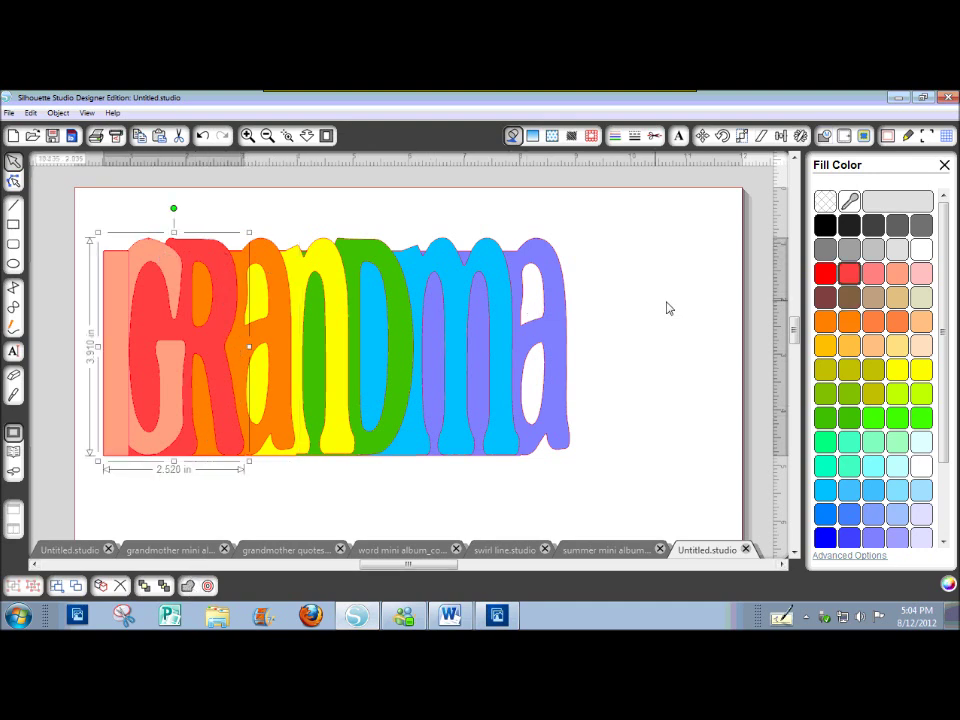
Move the salmon G group into the empty area below the word and ungroup the letter from its rectangle
{"action": "left_click_drag", "start_coordinate": [795, 332], "coordinate": [797, 338]}
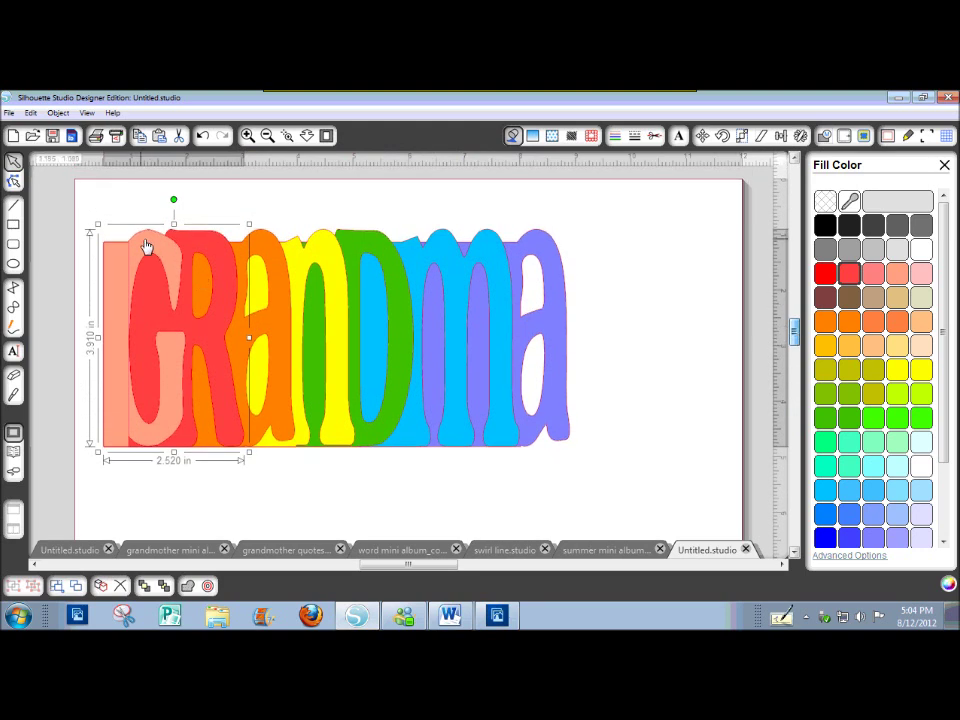
{"action": "left_click_drag", "start_coordinate": [797, 332], "coordinate": [797, 358]}
{"action": "left_click_drag", "start_coordinate": [174, 216], "coordinate": [181, 457]}
{"action": "left_click", "coordinate": [122, 354]}
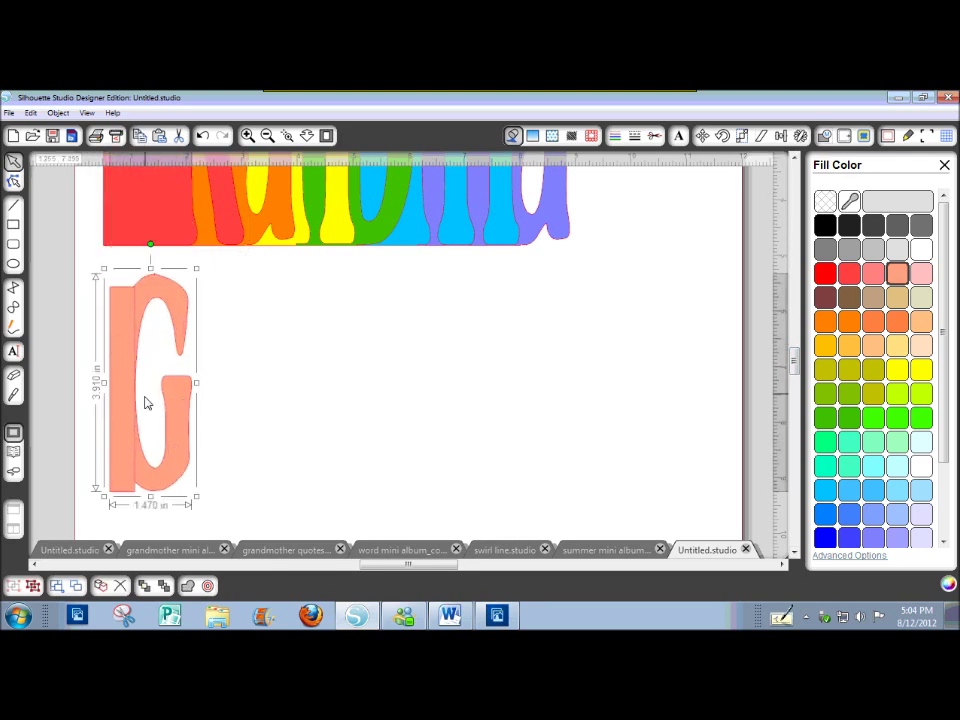
{"action": "left_click", "coordinate": [143, 383]}
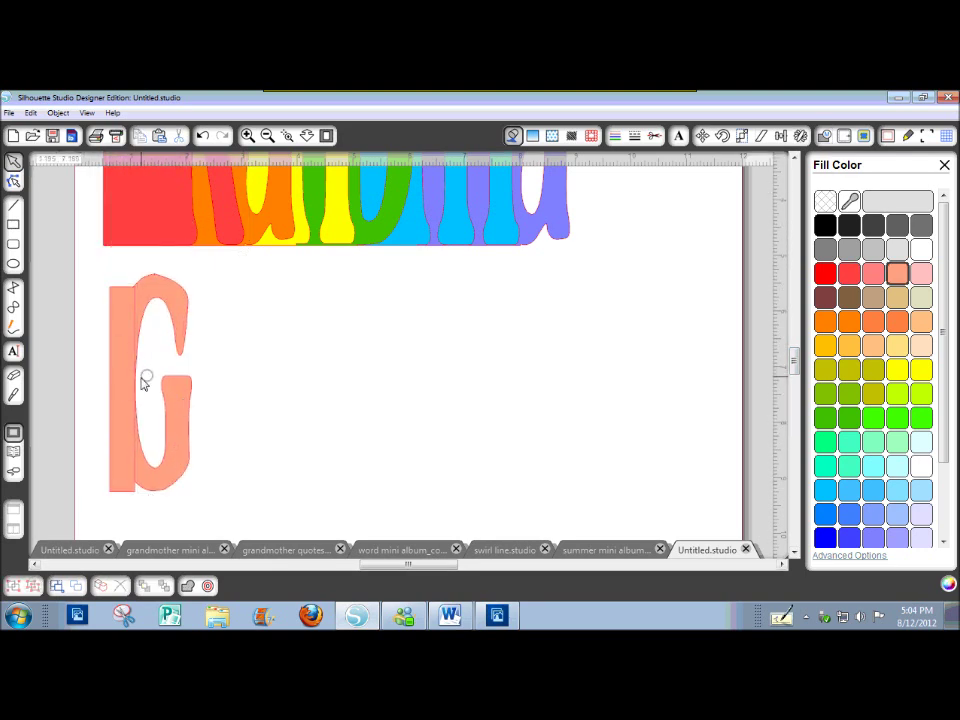
Widen the G's rectangle so it covers the letter's curved back, and align the bottoms of both shapes
{"action": "left_click_drag", "start_coordinate": [143, 392], "coordinate": [167, 392]}
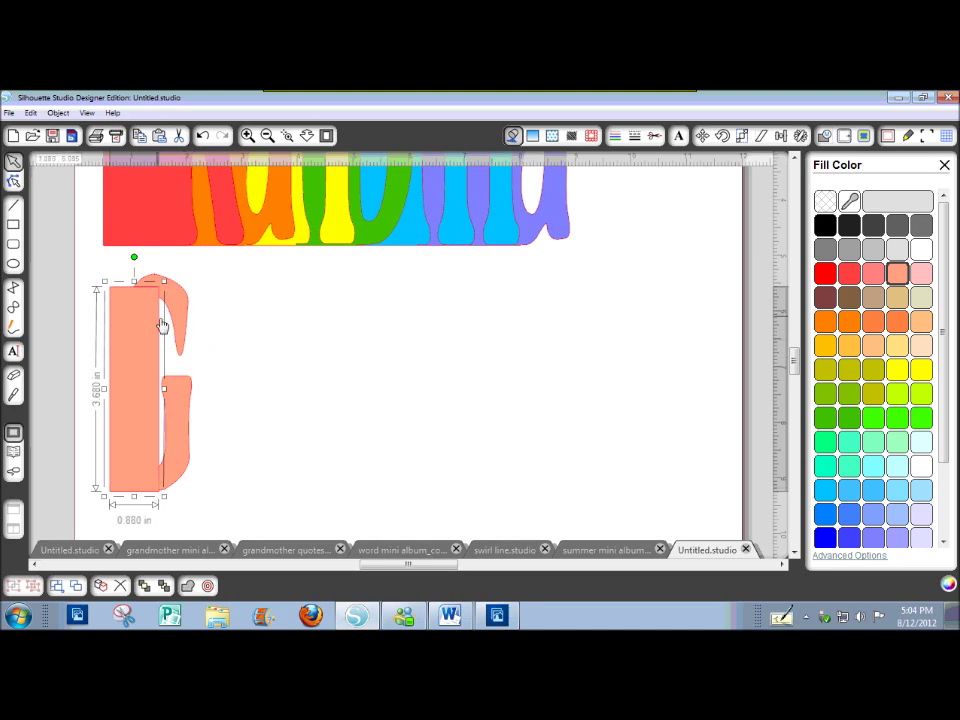
{"action": "mouse_move", "coordinate": [170, 396]}
{"action": "left_mouse_down"}
{"action": "mouse_move", "coordinate": [154, 392]}
{"action": "mouse_move", "coordinate": [165, 398]}
{"action": "left_mouse_up"}
{"action": "left_click_drag", "start_coordinate": [88, 253], "coordinate": [262, 510]}
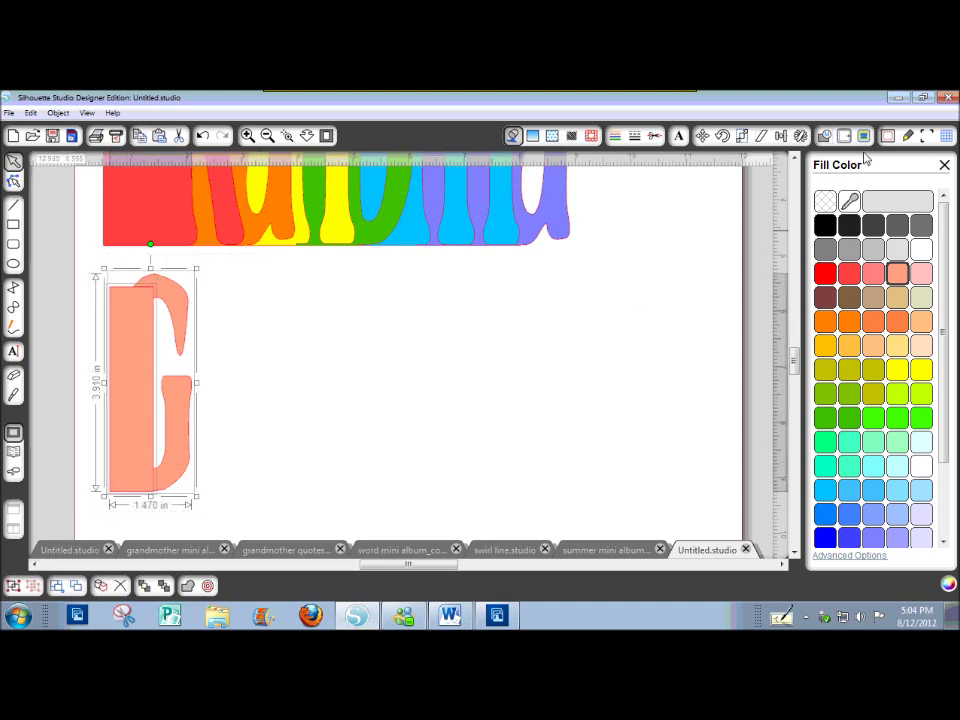
{"action": "left_click", "coordinate": [781, 135]}
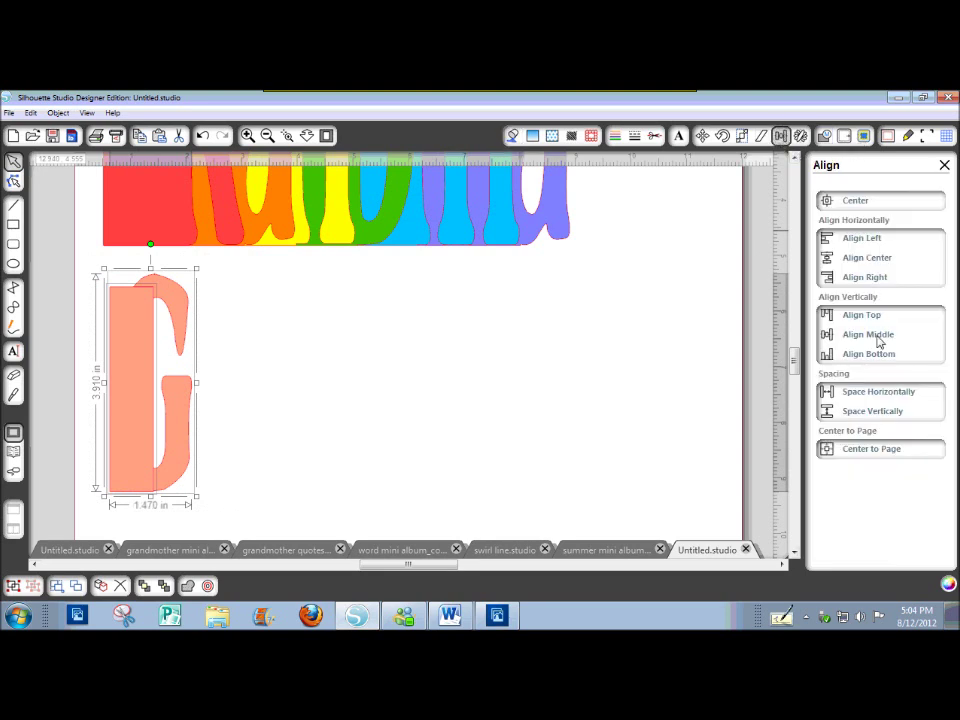
{"action": "left_click", "coordinate": [855, 355]}
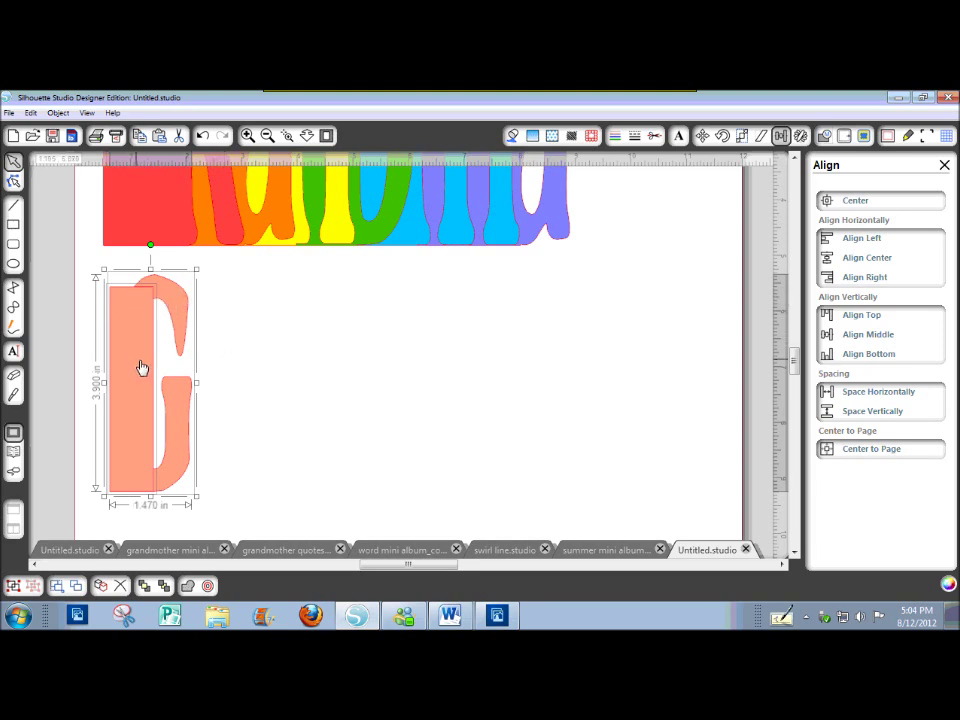
Place a copy of the G and its rectangle beside the original and apply Divide to the copy
{"action": "left_click", "coordinate": [257, 381]}
{"action": "left_click_drag", "start_coordinate": [150, 360], "coordinate": [263, 352]}
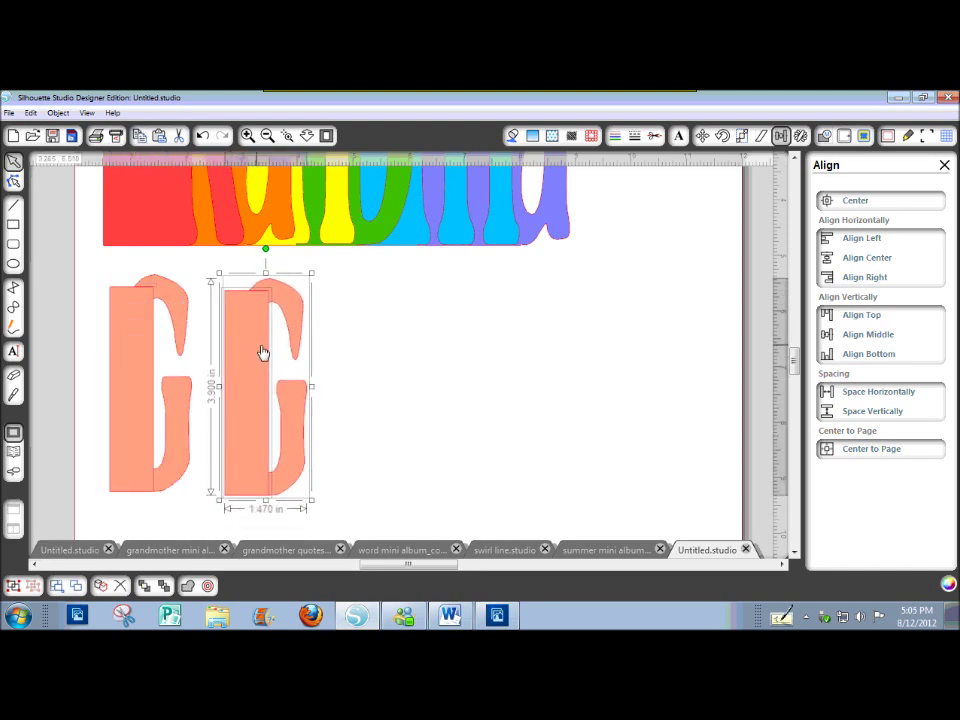
{"action": "left_click", "coordinate": [825, 136]}
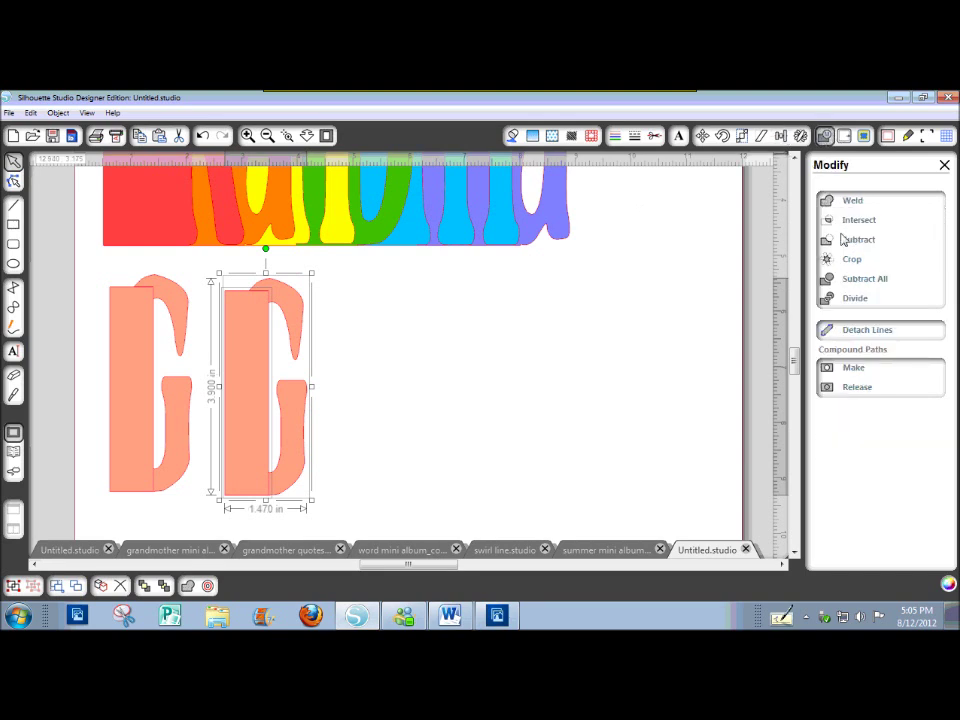
{"action": "left_click", "coordinate": [850, 300]}
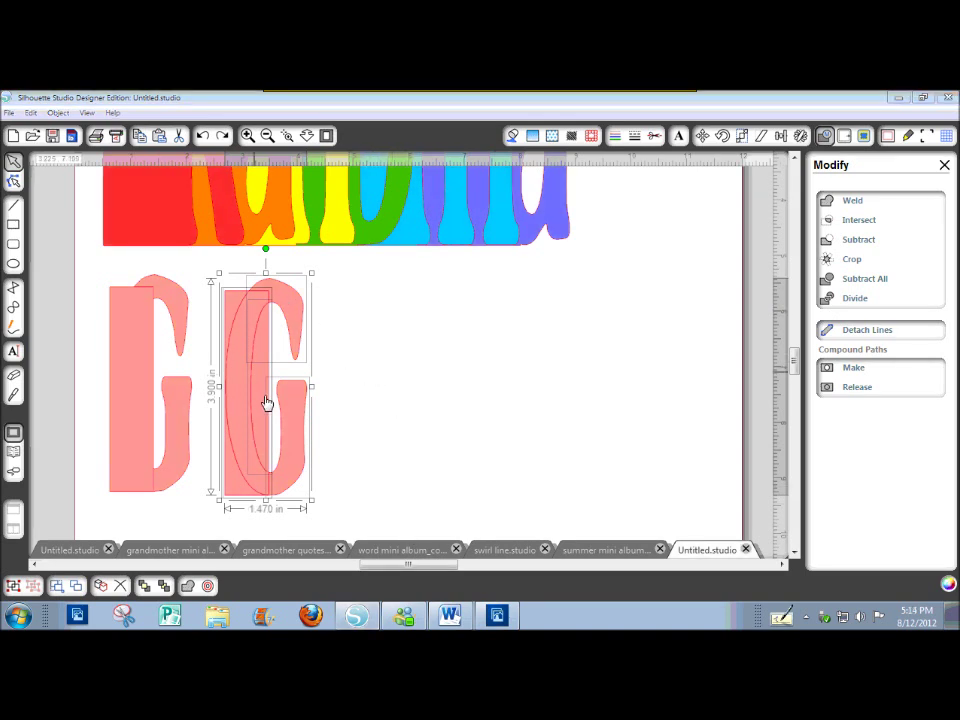
Pull the rectangle piece enclosed by the divided G out to the blank area beside it
{"action": "left_click", "coordinate": [336, 355]}
{"action": "left_click_drag", "start_coordinate": [265, 374], "coordinate": [357, 368]}
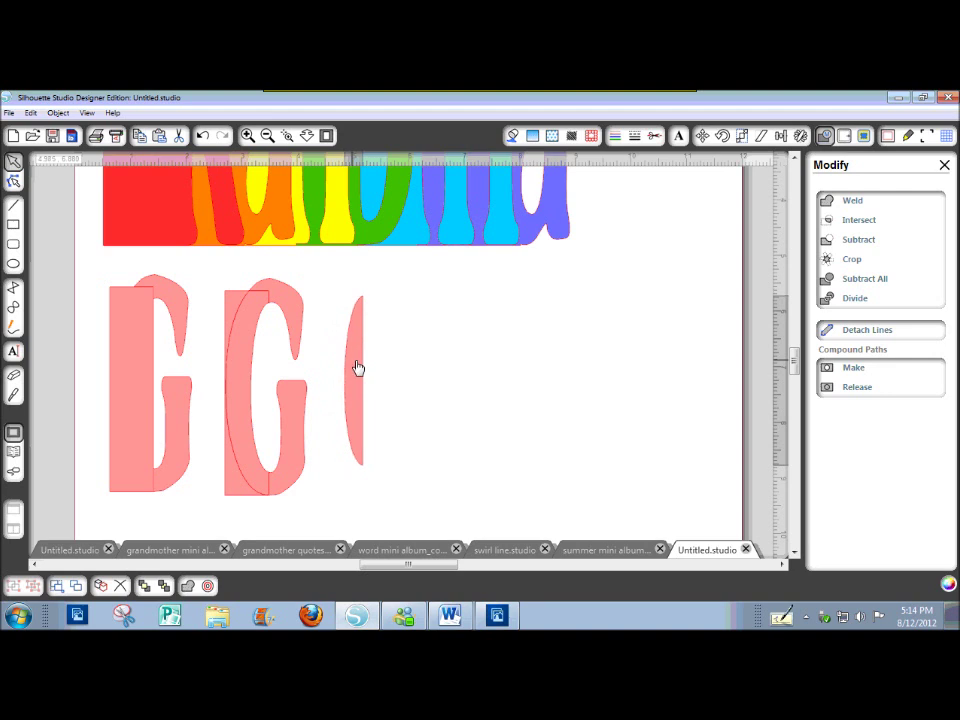
Select the original G together with its rectangle and weld them into one shape
{"action": "left_click", "coordinate": [120, 272]}
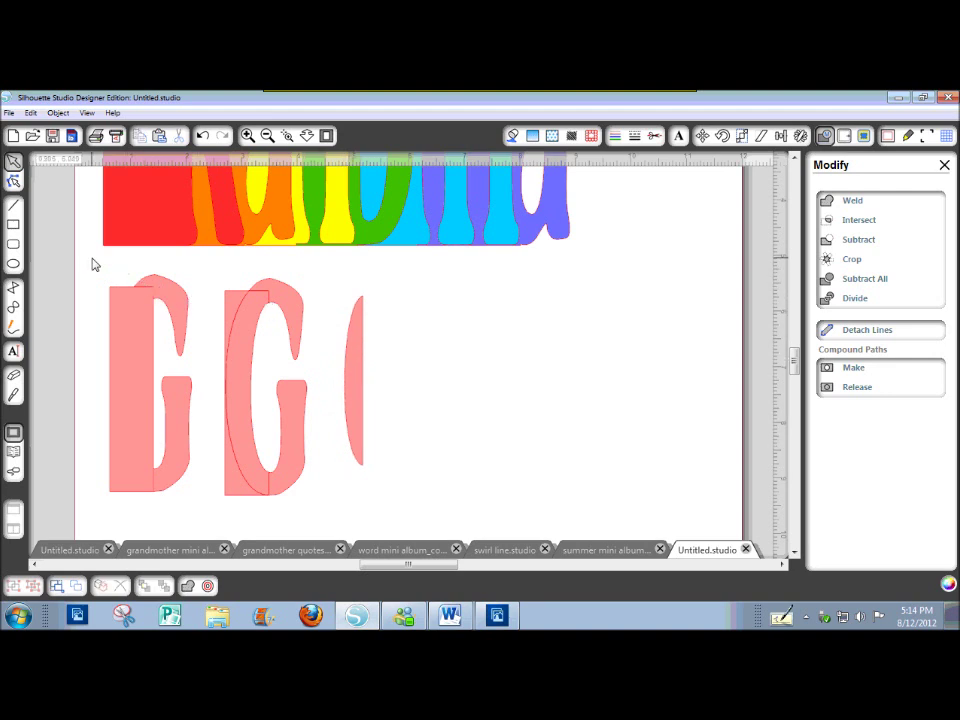
{"action": "left_click_drag", "start_coordinate": [172, 375], "coordinate": [210, 520]}
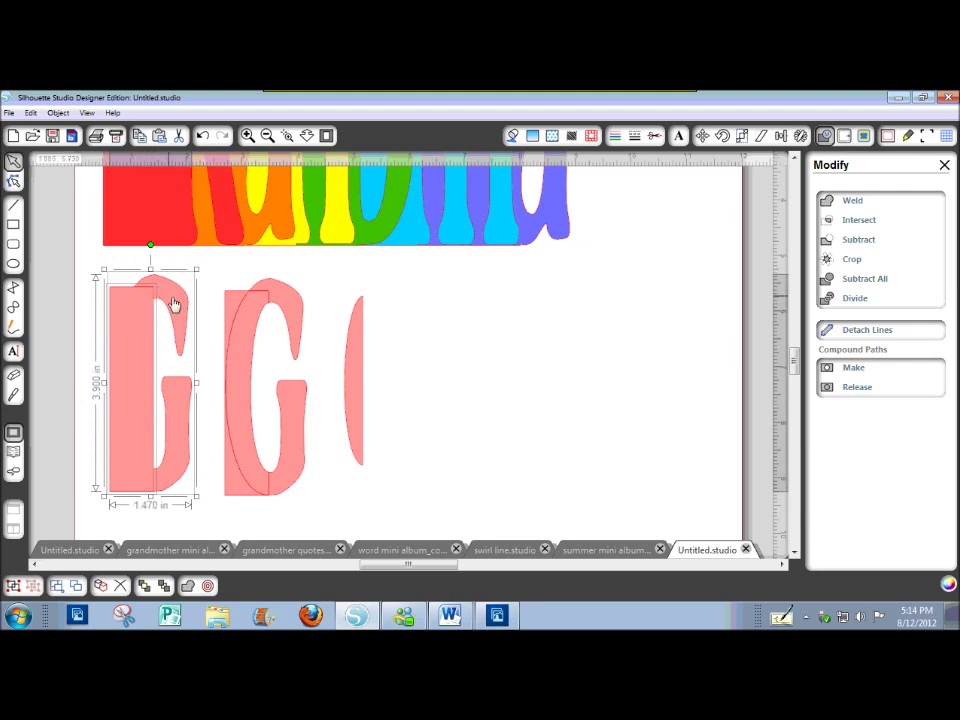
{"action": "left_click", "coordinate": [188, 587]}
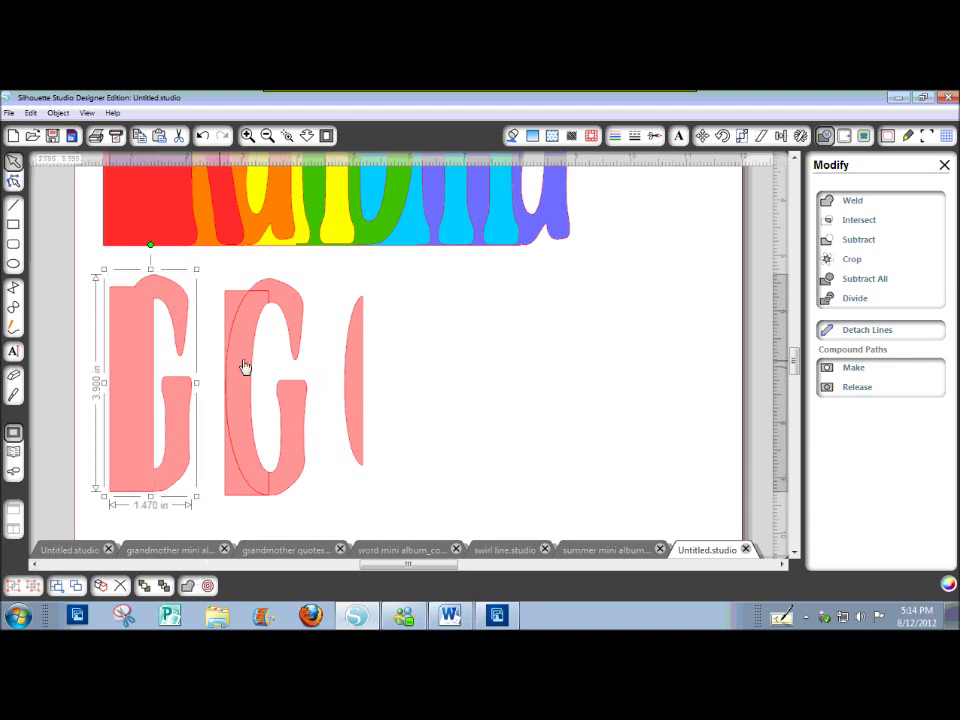
Fit the curved divided piece into the welded G's opening and subtract it from the G
{"action": "left_click_drag", "start_coordinate": [351, 381], "coordinate": [150, 388]}
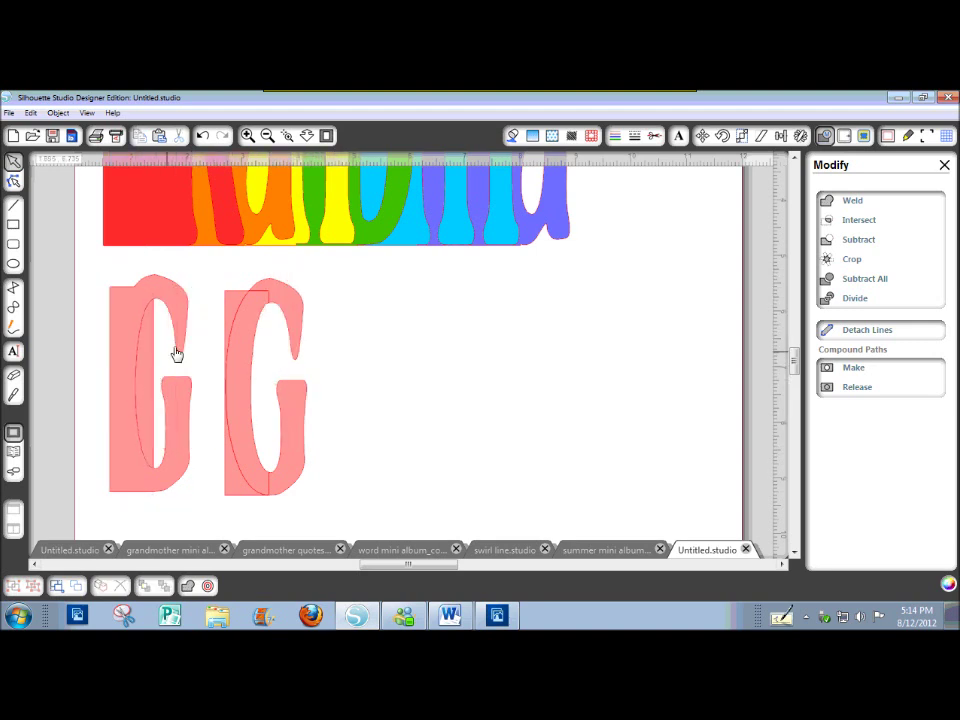
{"action": "left_click_drag", "start_coordinate": [107, 270], "coordinate": [209, 497]}
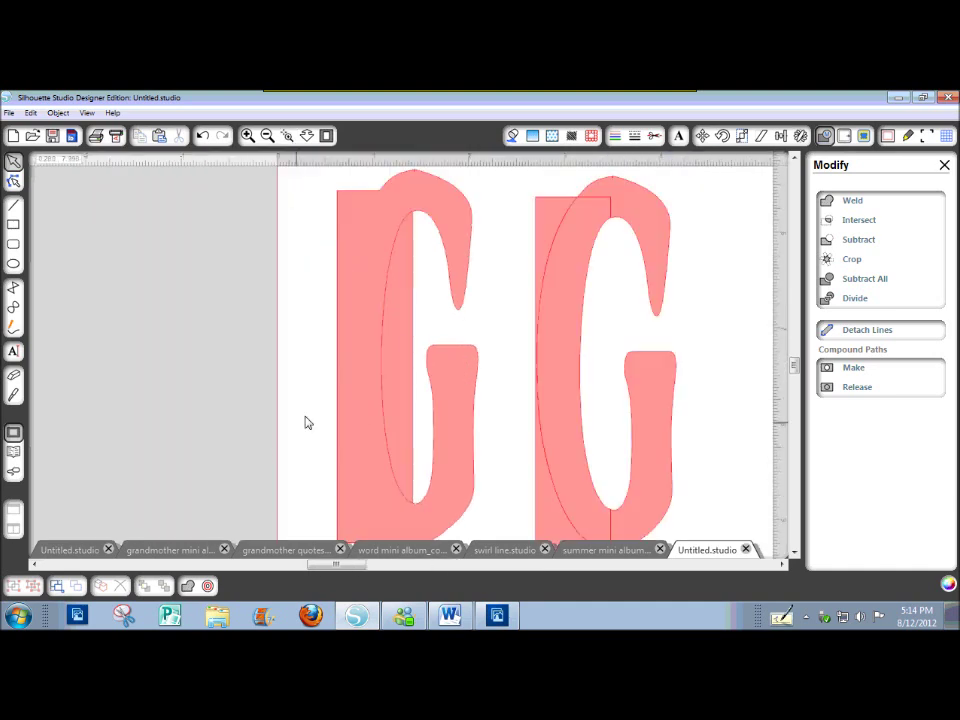
{"action": "left_click", "coordinate": [399, 344]}
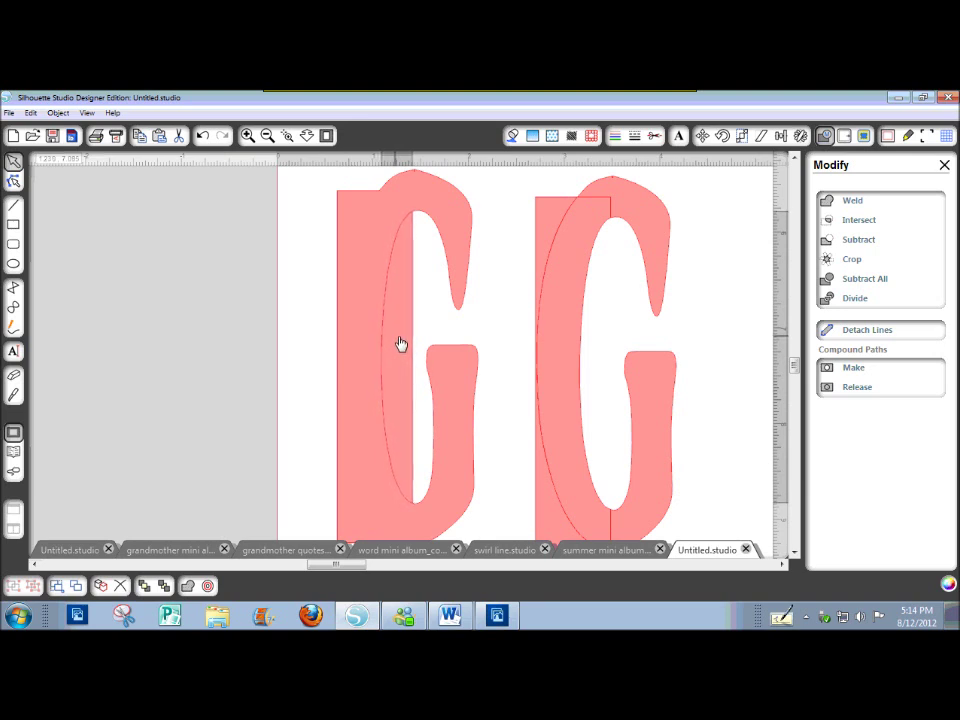
{"action": "left_click", "coordinate": [396, 344]}
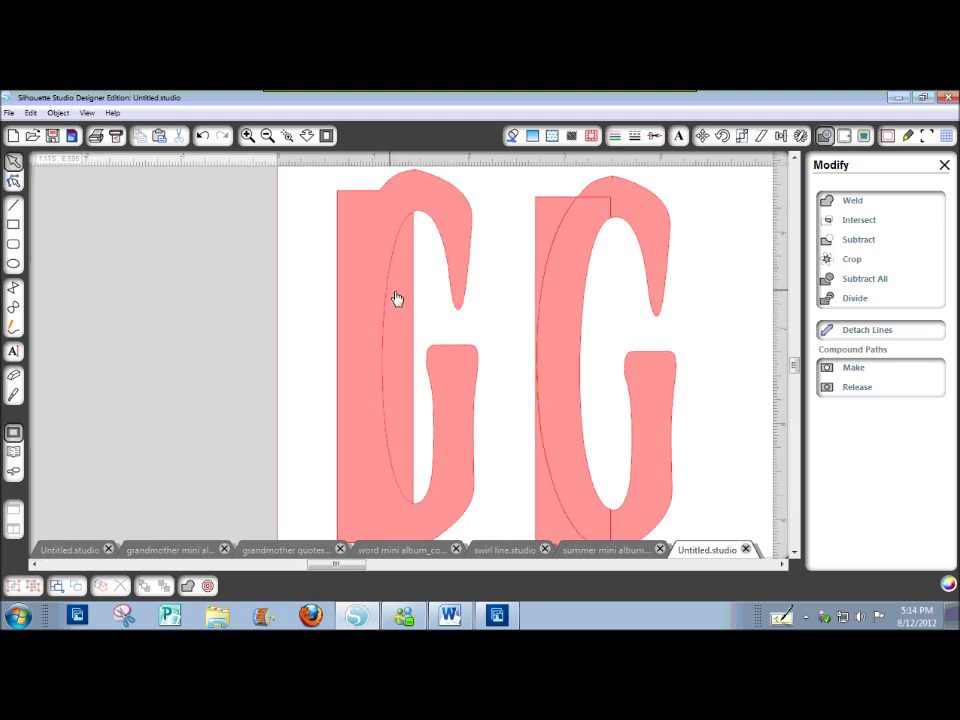
{"action": "left_click", "coordinate": [396, 300]}
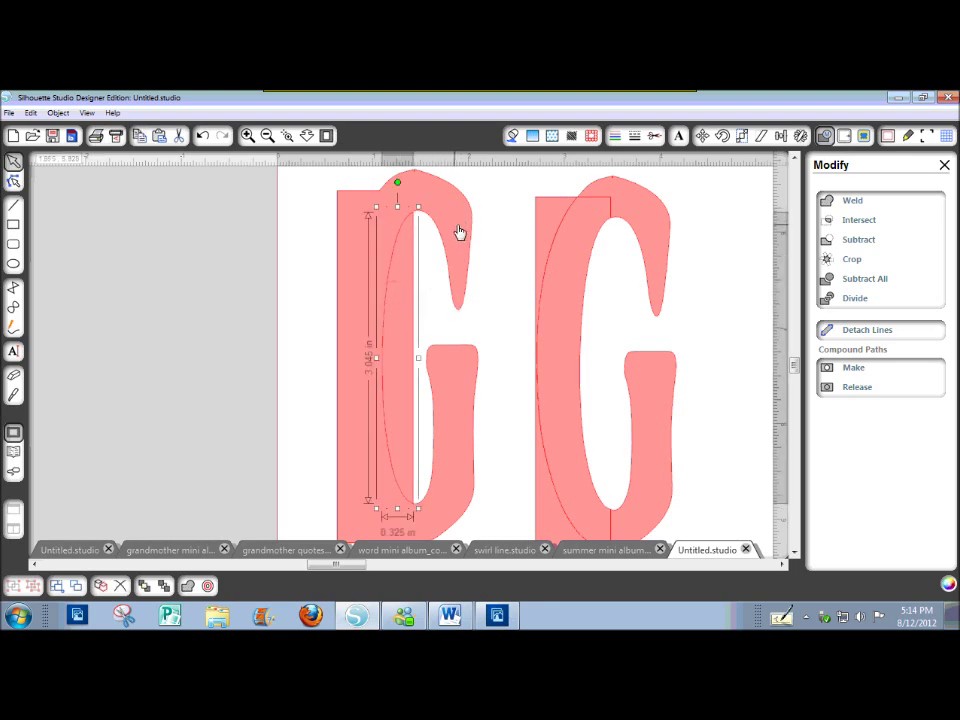
{"action": "left_click", "coordinate": [449, 230], "text": "shift"}
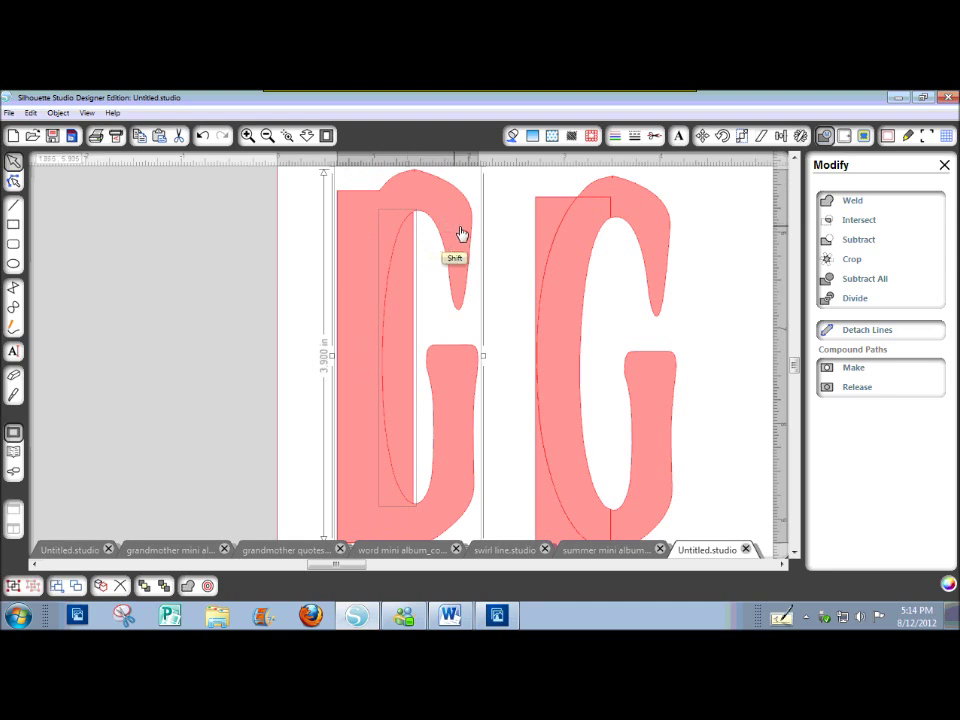
{"action": "left_click", "coordinate": [851, 242]}
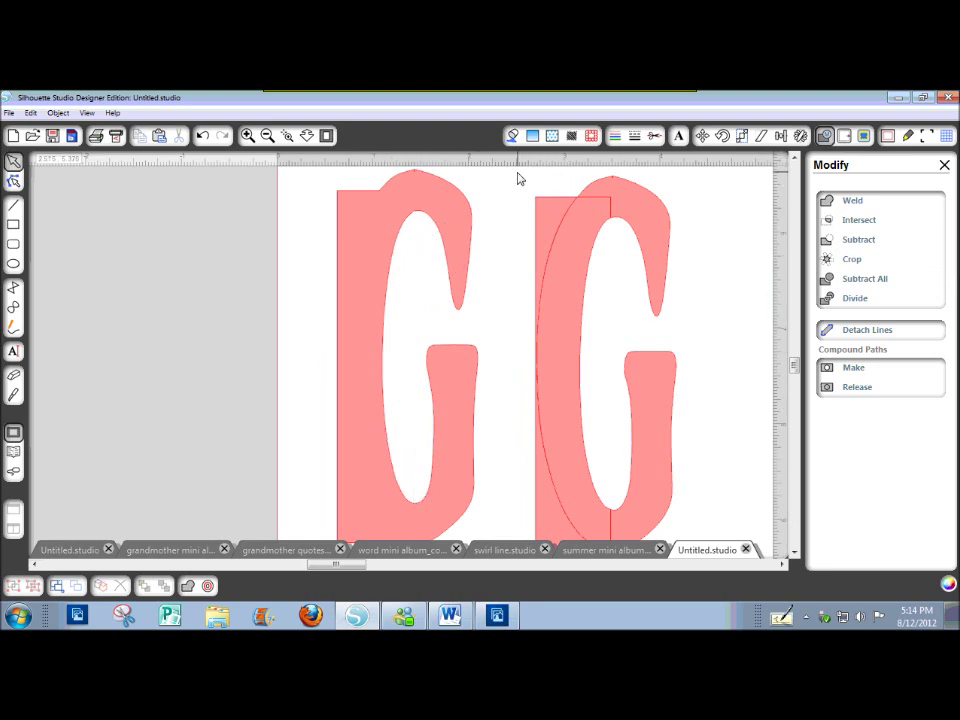
Delete the leftover divided G copy and move the finished G onto the front of the word
{"action": "left_click_drag", "start_coordinate": [515, 175], "coordinate": [727, 510]}
{"action": "key", "text": "Delete"}
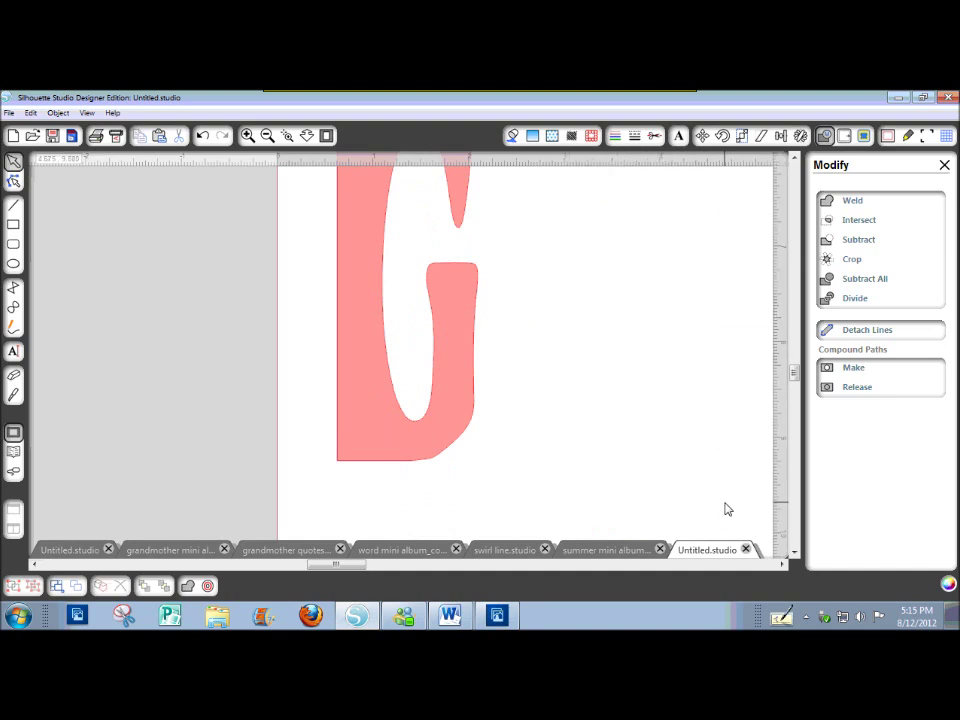
{"action": "left_click", "coordinate": [326, 135]}
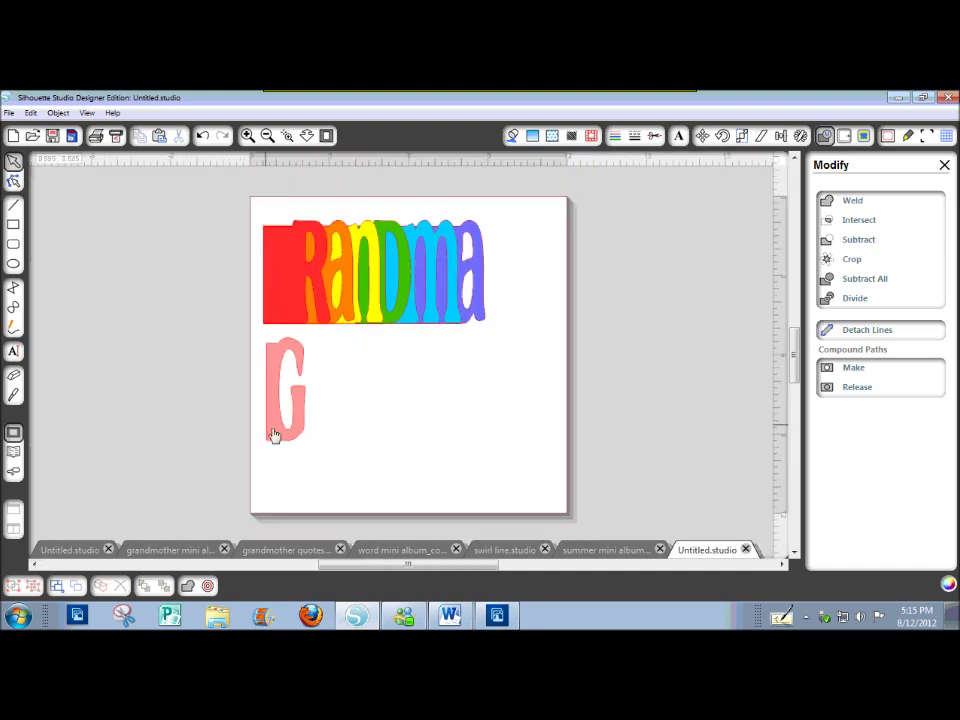
{"action": "left_click_drag", "start_coordinate": [274, 439], "coordinate": [275, 322]}
Align all the letter pages of the word to their left edges
{"action": "left_click_drag", "start_coordinate": [252, 207], "coordinate": [511, 355]}
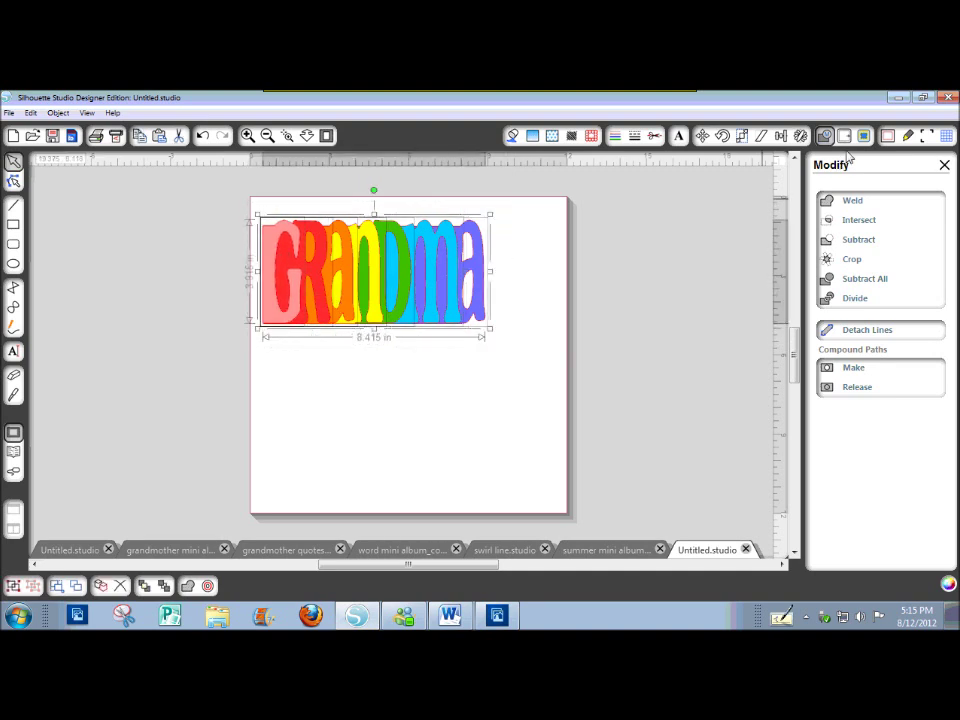
{"action": "left_click", "coordinate": [781, 136]}
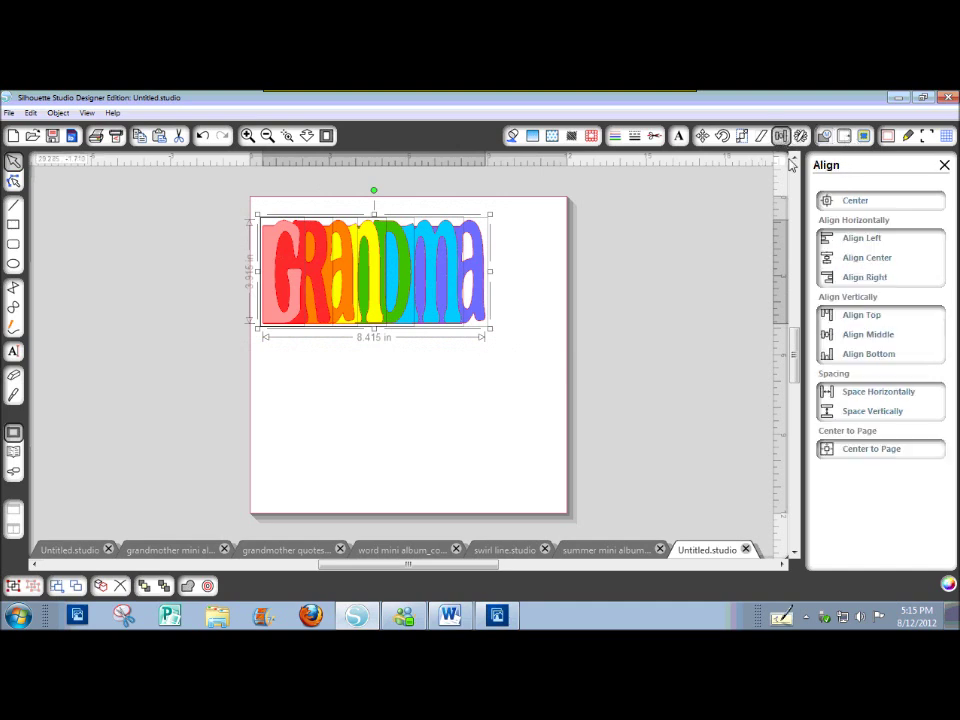
{"action": "left_click", "coordinate": [852, 245]}
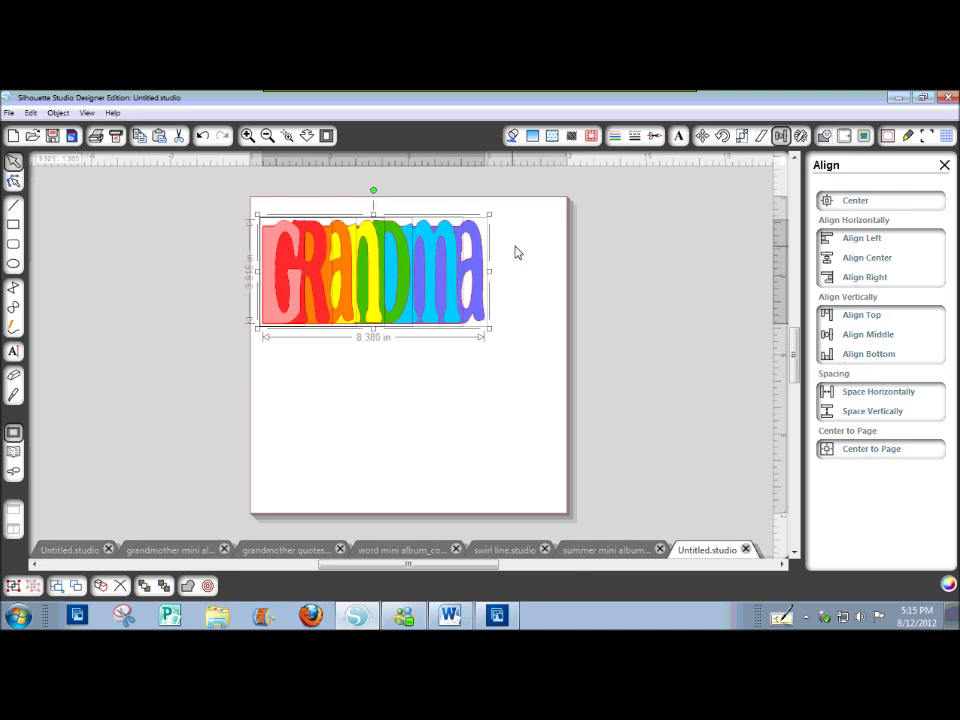
{"action": "left_click", "coordinate": [524, 357]}
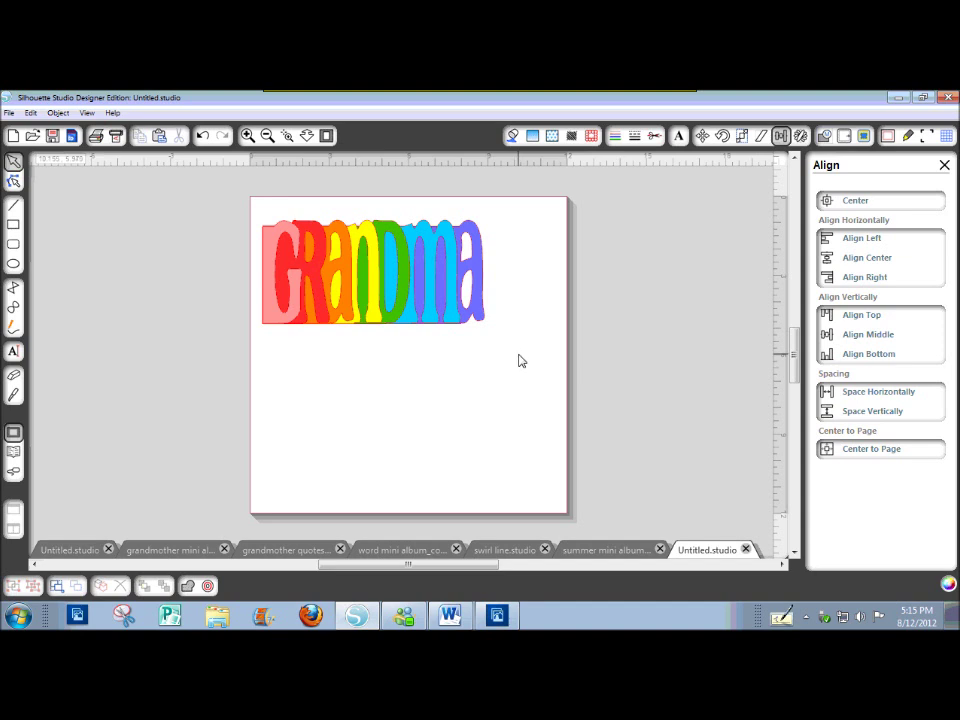
Edit the salmon G's points and delete the surplus ones on its inner curve and at its peak
{"action": "left_click", "coordinate": [288, 137]}
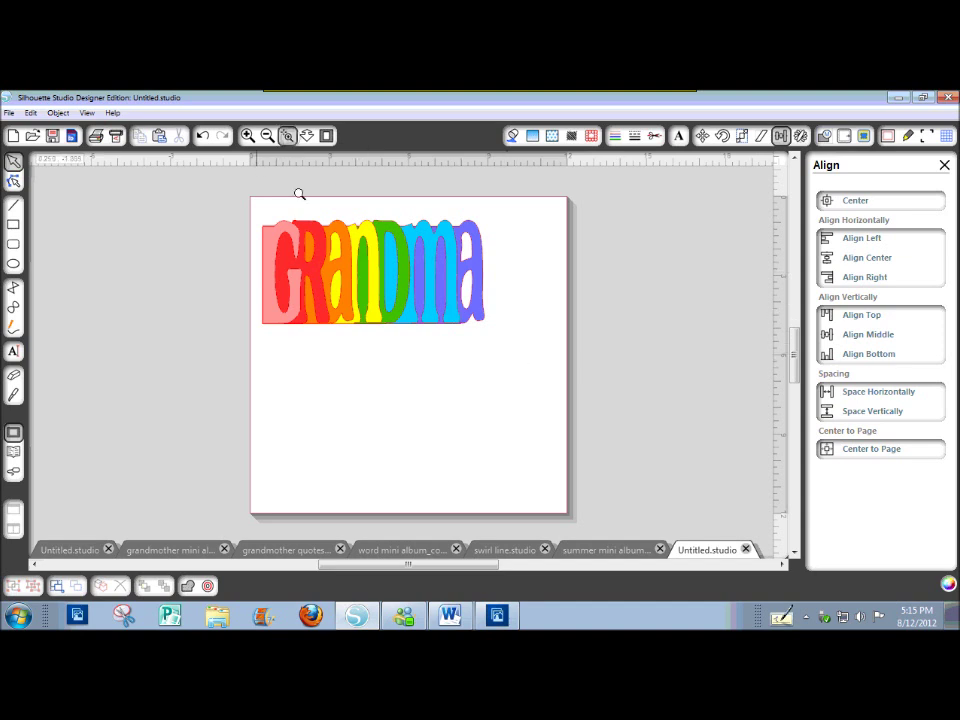
{"action": "left_click", "coordinate": [288, 226]}
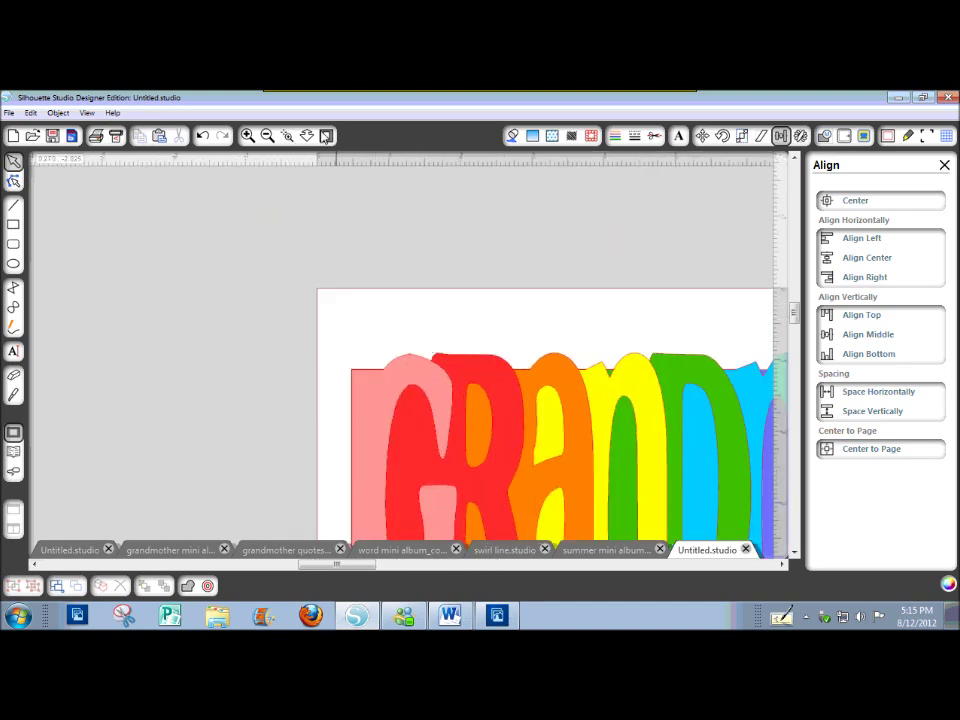
{"action": "left_click", "coordinate": [416, 378]}
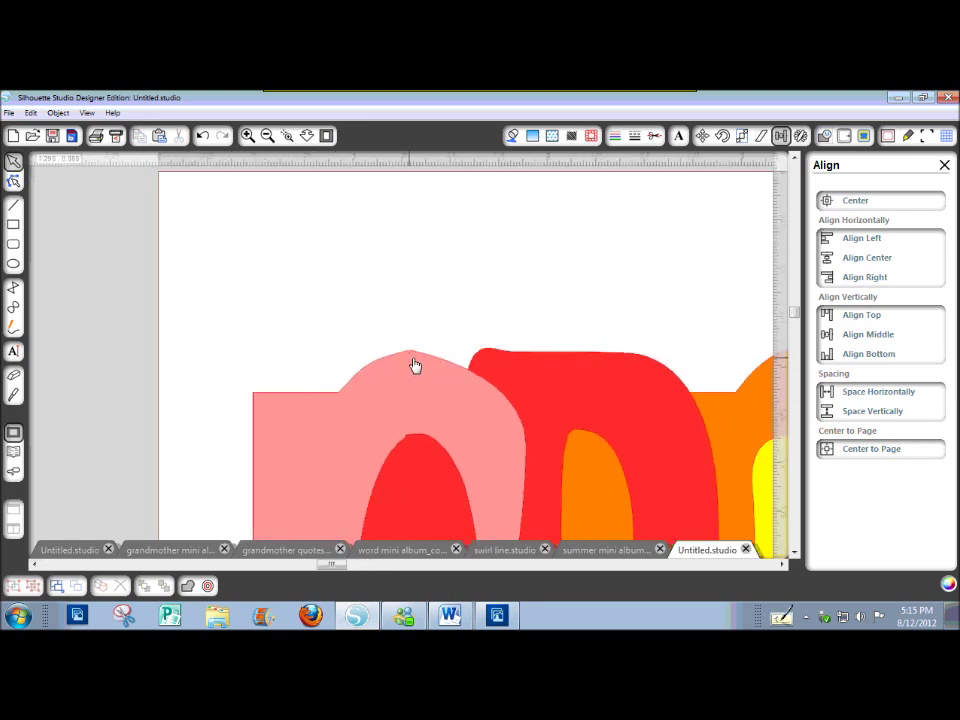
{"action": "double_click", "coordinate": [415, 368]}
{"action": "left_click", "coordinate": [409, 352]}
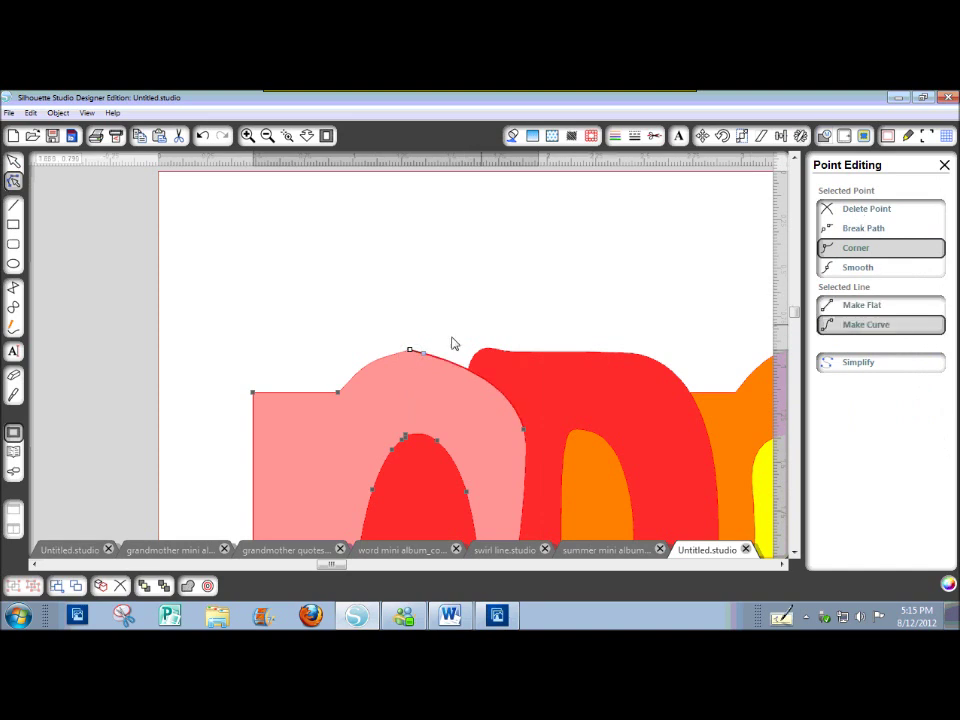
{"action": "left_click", "coordinate": [404, 438]}
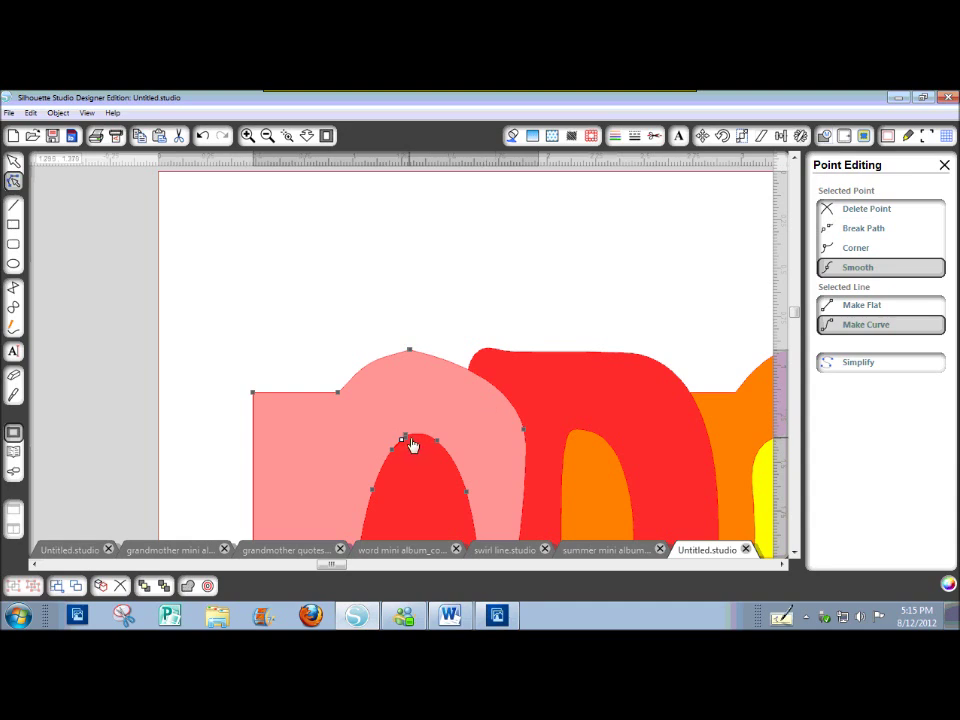
{"action": "left_click", "coordinate": [856, 212]}
{"action": "left_click", "coordinate": [410, 350]}
{"action": "left_click", "coordinate": [870, 211]}
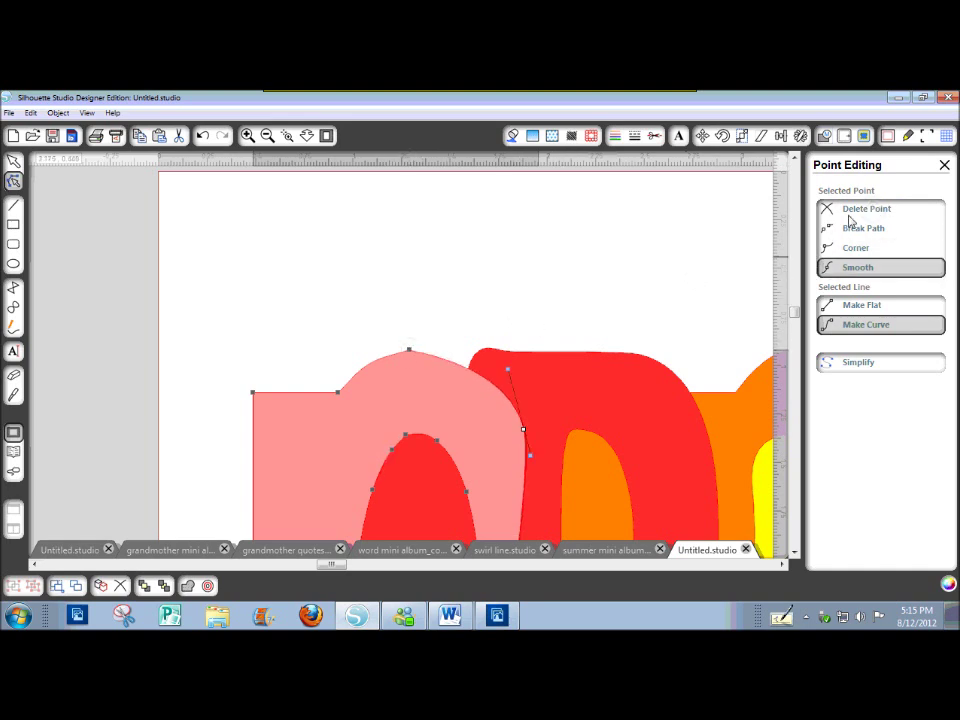
Make the G's peak point smooth and adjust its curve handle to round the top of the letter
{"action": "left_click", "coordinate": [411, 351]}
{"action": "left_click", "coordinate": [874, 265]}
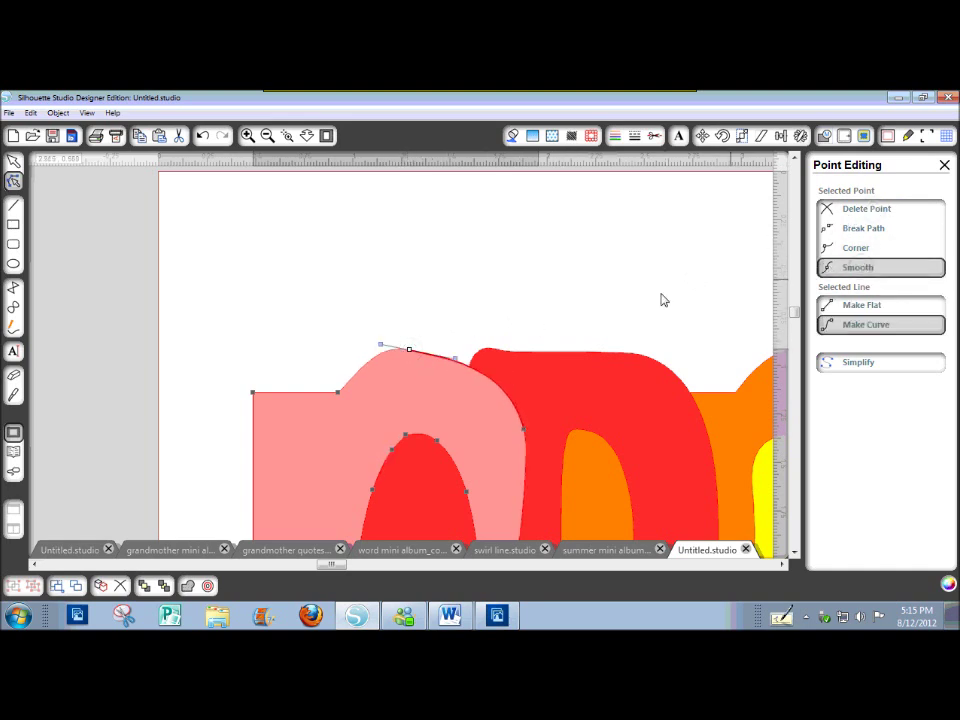
{"action": "left_click_drag", "start_coordinate": [376, 352], "coordinate": [370, 357]}
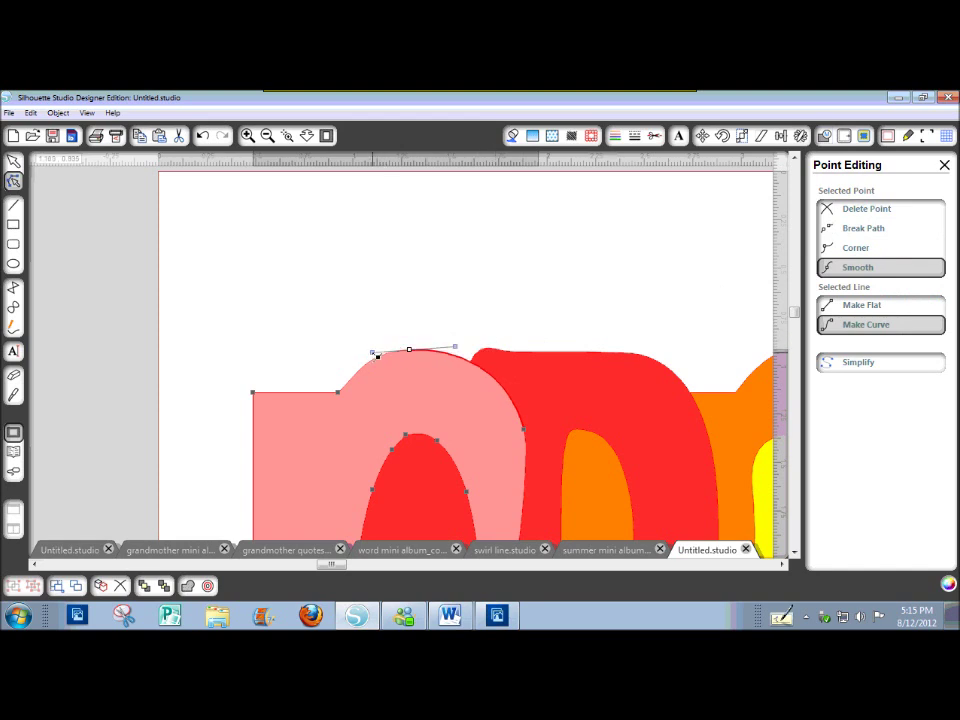
Delete the extra corner point at the bottom of the orange a, where its tail meets the baseline
{"action": "left_click_drag", "start_coordinate": [795, 315], "coordinate": [798, 350]}
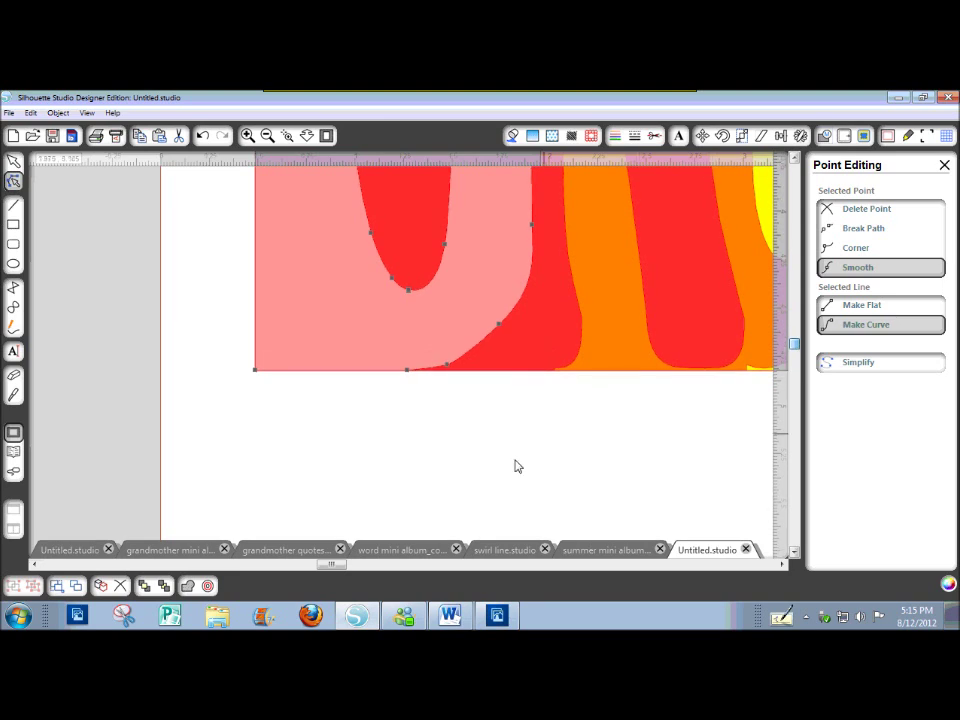
{"action": "left_click_drag", "start_coordinate": [348, 566], "coordinate": [374, 567]}
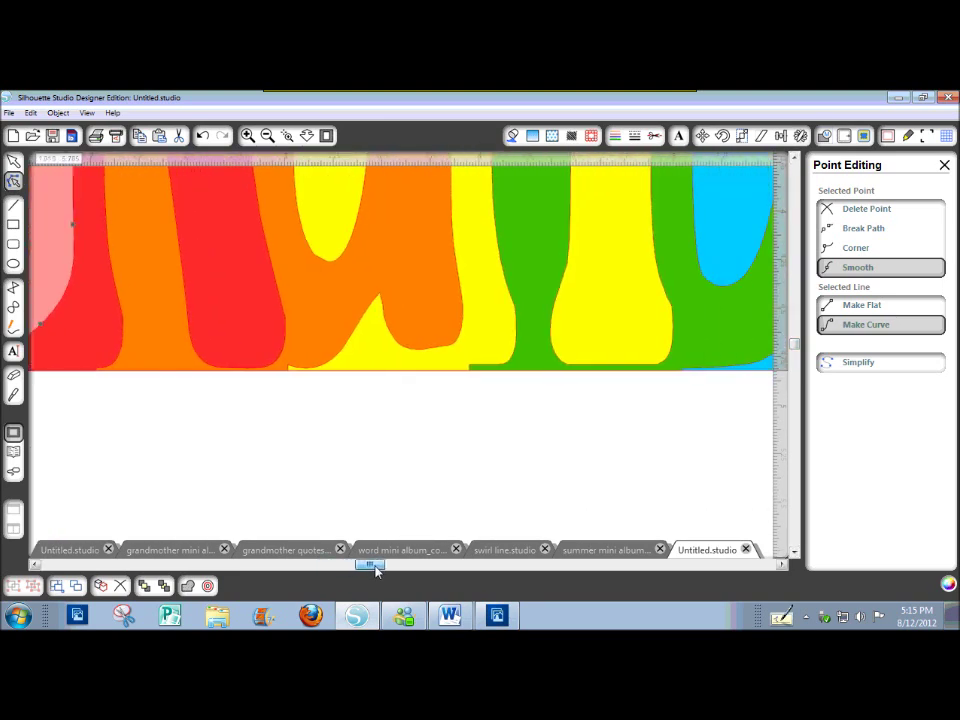
{"action": "left_click", "coordinate": [299, 367]}
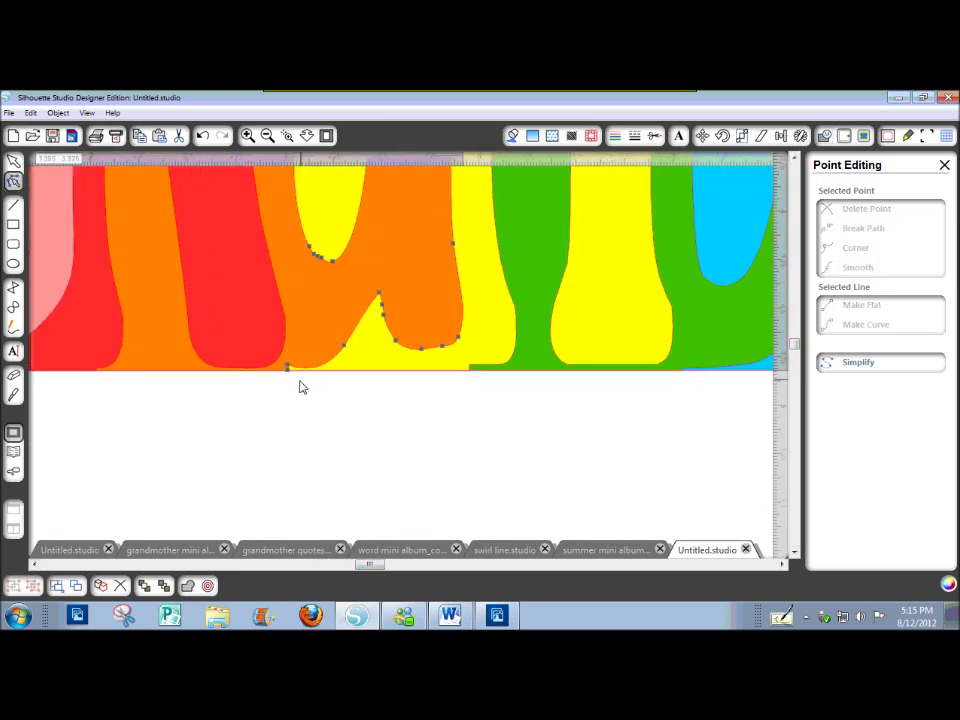
{"action": "left_click", "coordinate": [288, 367]}
{"action": "left_click", "coordinate": [848, 213]}
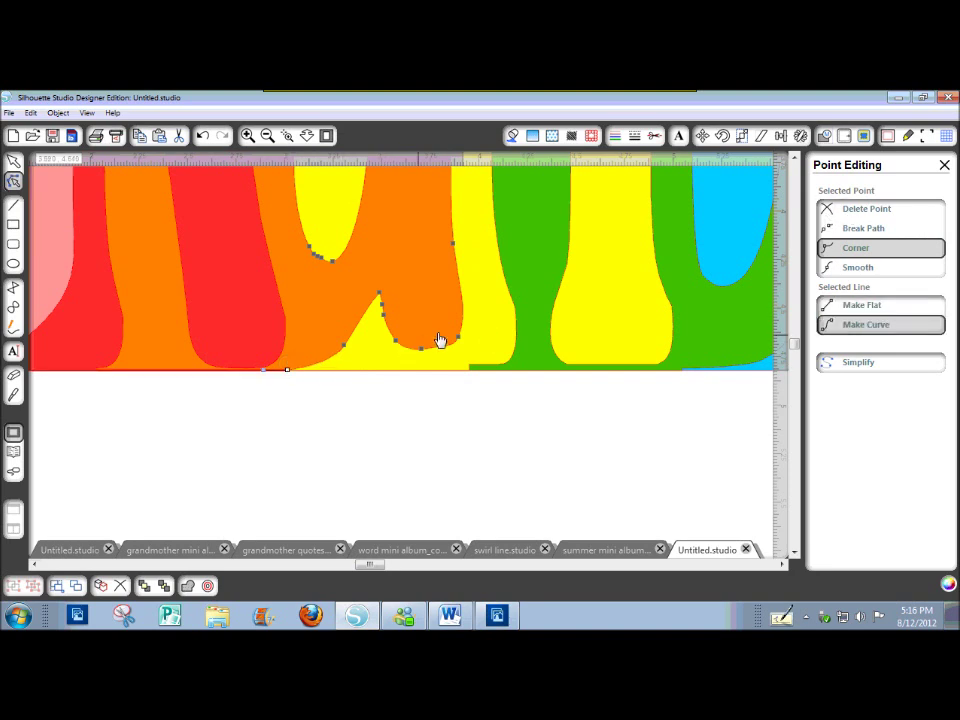
Delete the extra corner point beside the yellow n's left foot, just above the baseline
{"action": "left_click", "coordinate": [476, 360]}
{"action": "double_click", "coordinate": [476, 360]}
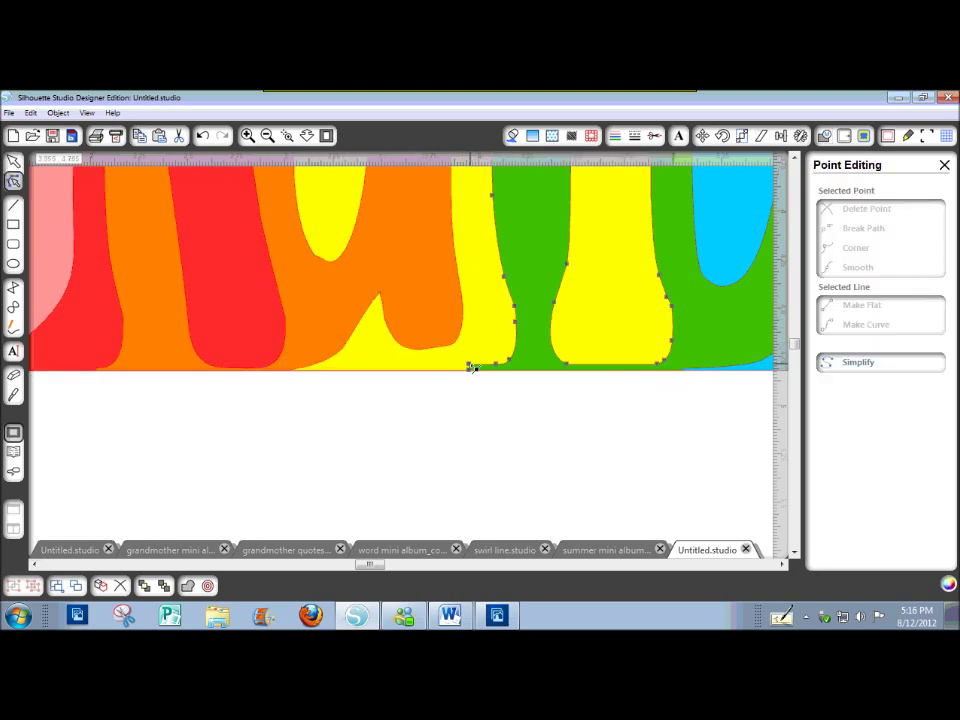
{"action": "left_click", "coordinate": [468, 366]}
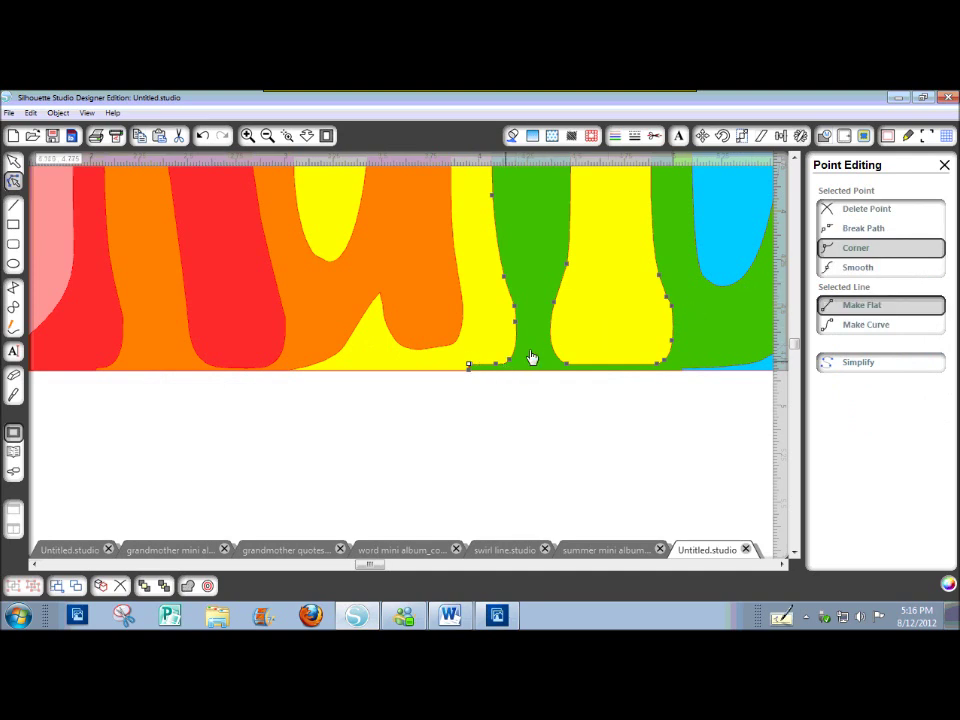
{"action": "left_click", "coordinate": [855, 212]}
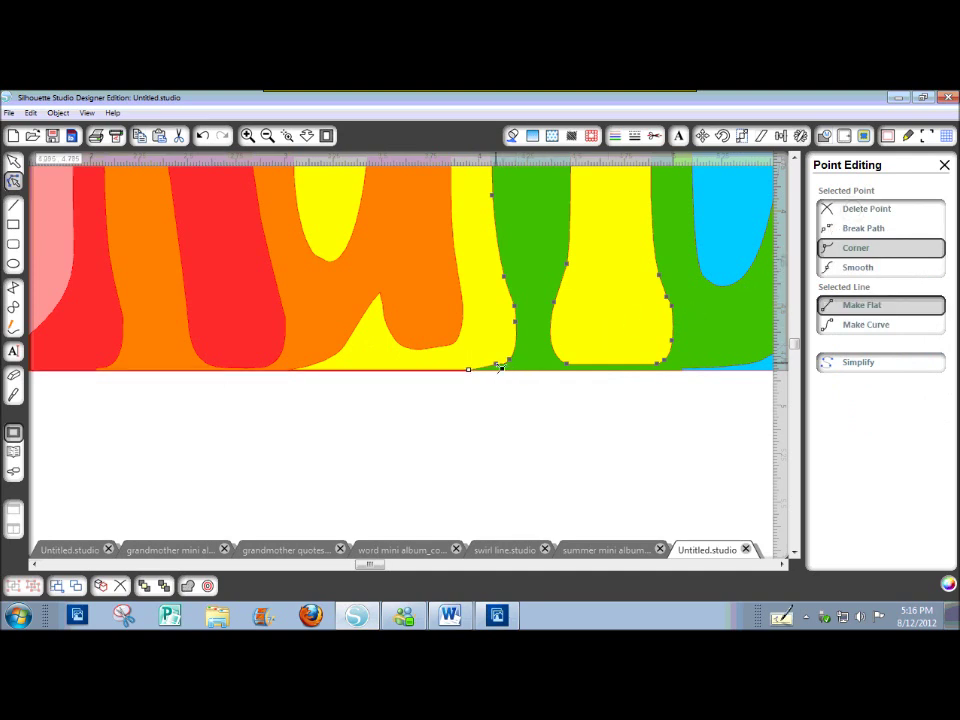
Lower the two bottom points of the yellow n's left foot to the baseline
{"action": "left_click", "coordinate": [511, 364]}
{"action": "left_click_drag", "start_coordinate": [515, 364], "coordinate": [509, 359]}
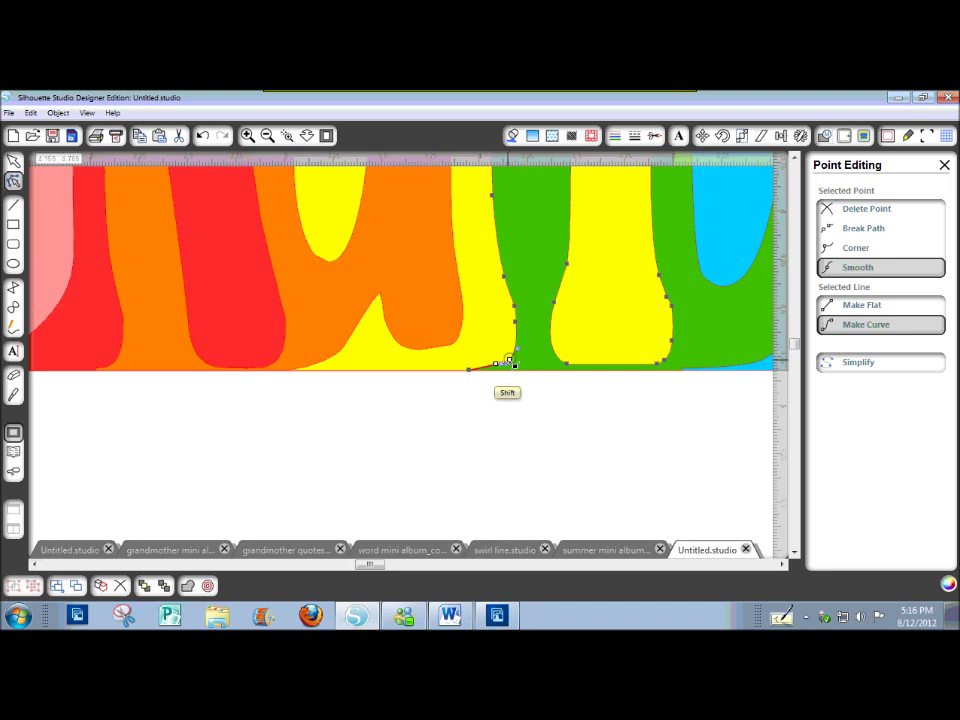
{"action": "left_click_drag", "start_coordinate": [540, 374], "coordinate": [534, 378]}
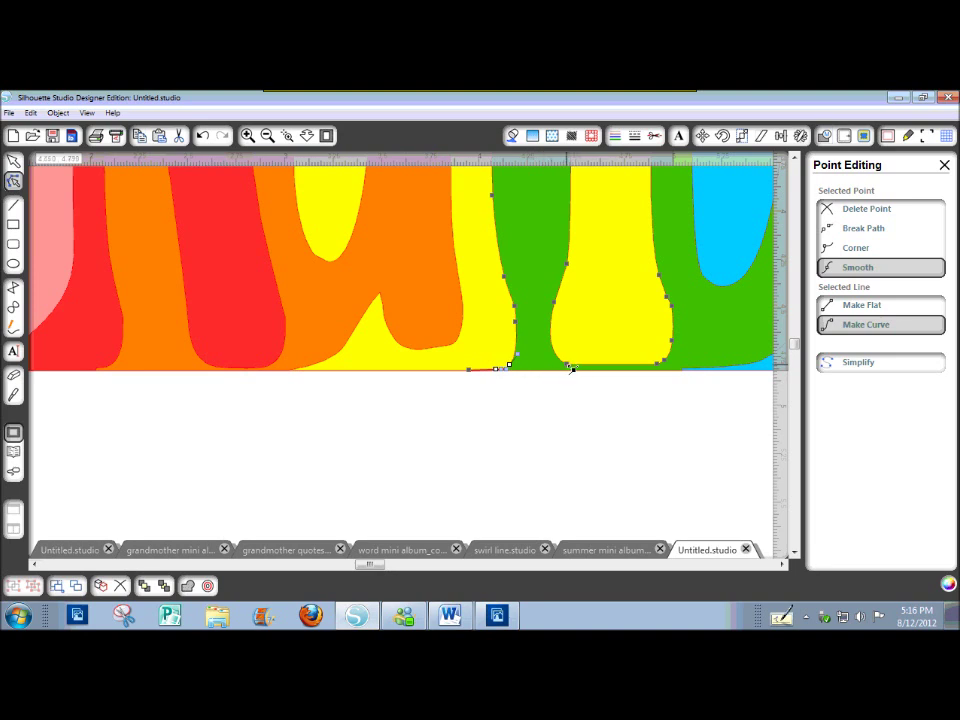
Lower the bottom points of the yellow n's right foot to the baseline
{"action": "left_click", "coordinate": [567, 364]}
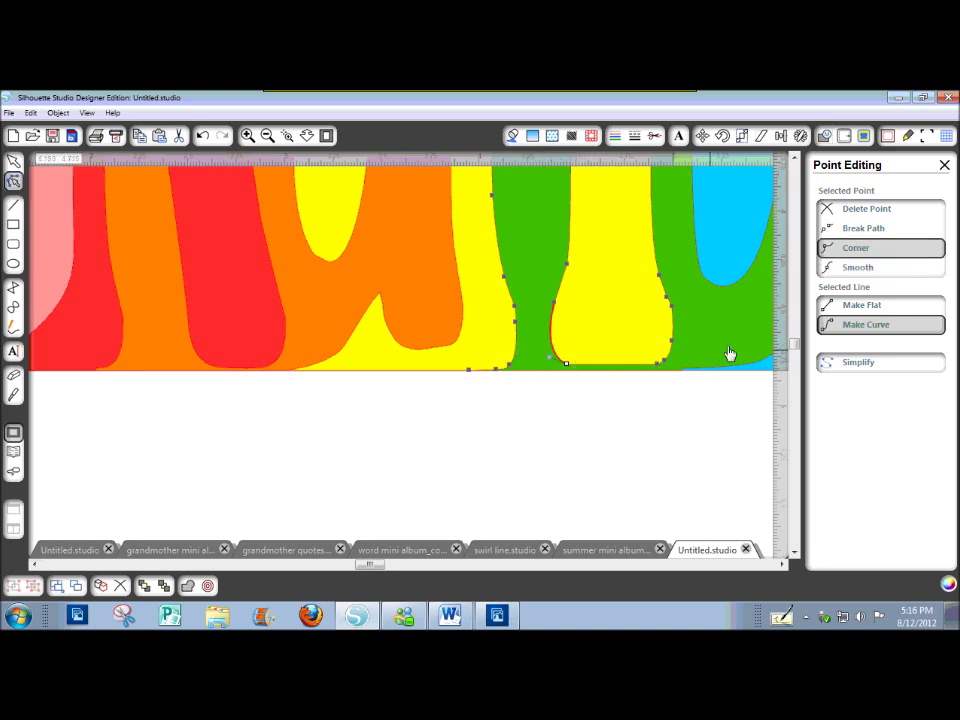
{"action": "left_click", "coordinate": [660, 365], "text": "shift"}
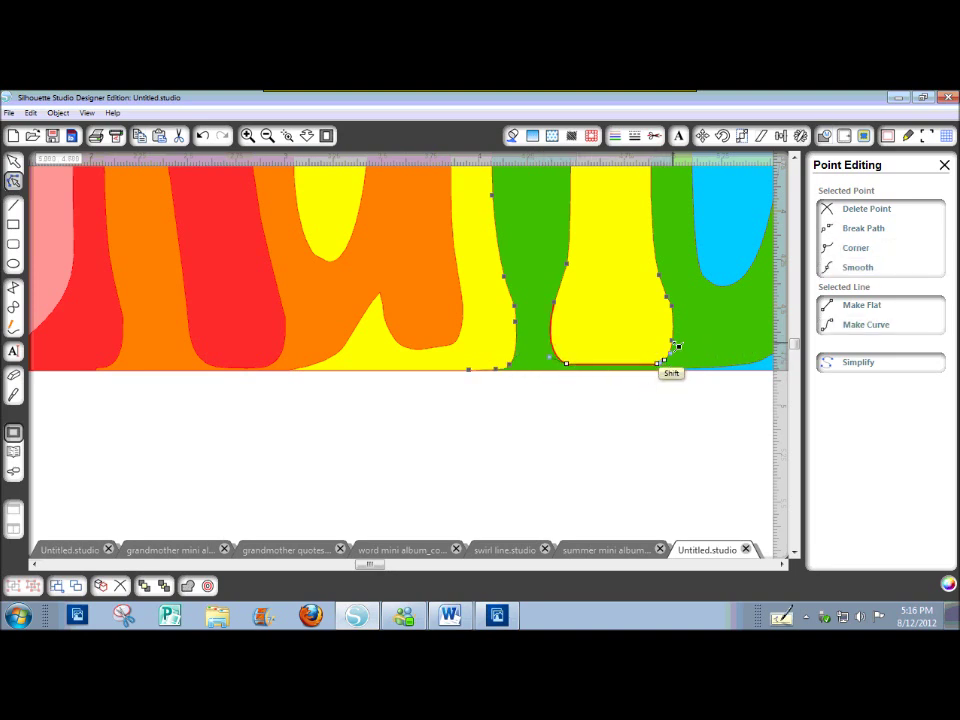
{"action": "left_click", "coordinate": [673, 344], "text": "shift"}
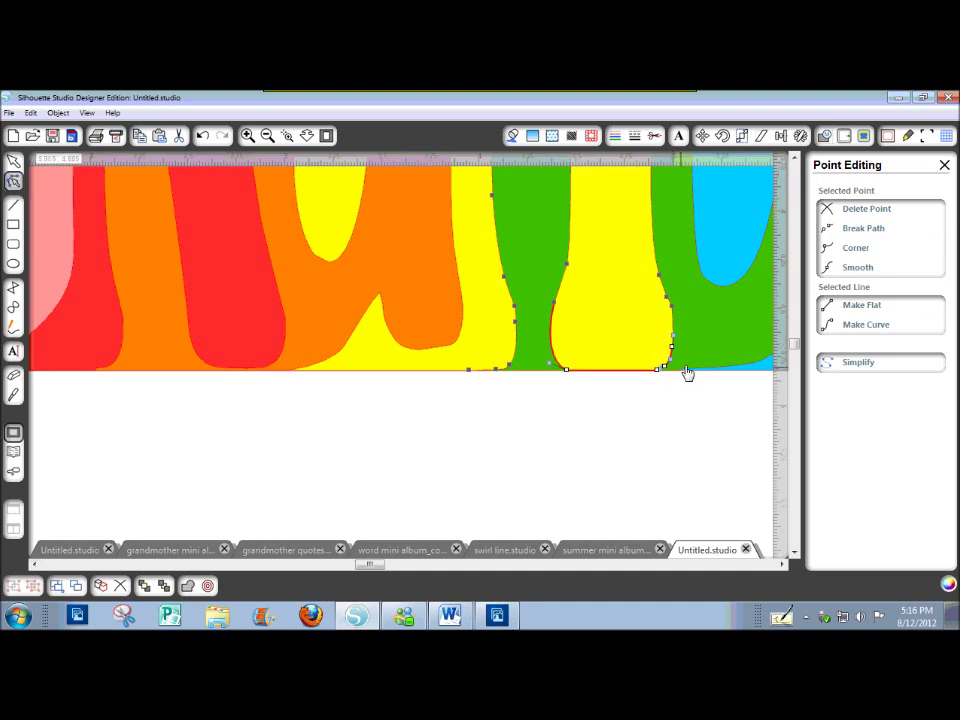
Delete the extra point on the baseline beside the light blue m's left foot and leave point editing
{"action": "left_click", "coordinate": [684, 362]}
{"action": "double_click", "coordinate": [684, 367]}
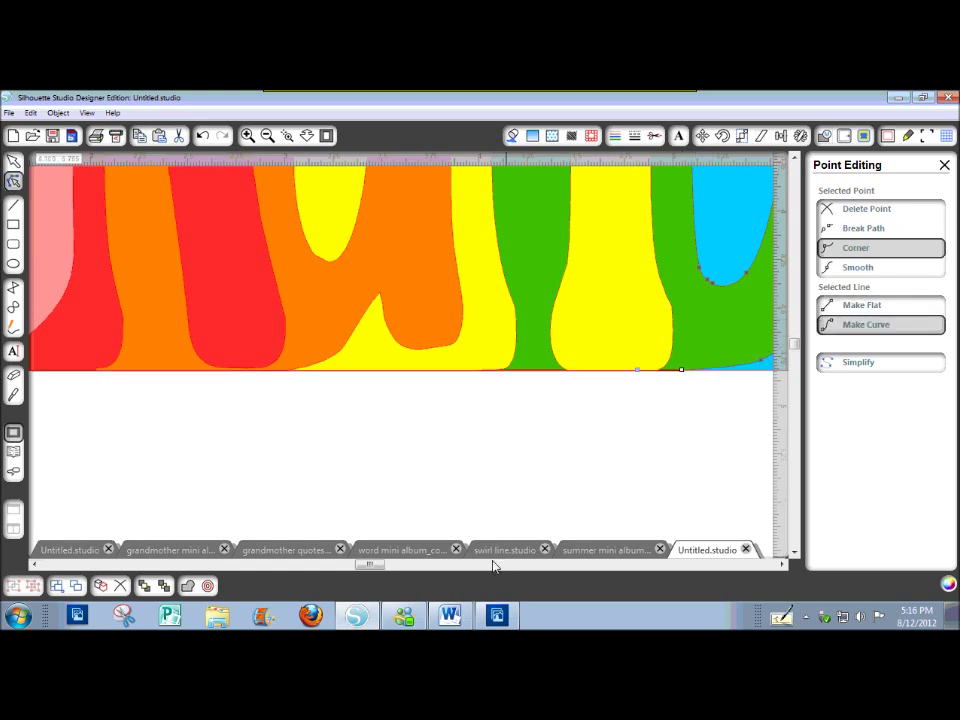
{"action": "left_click_drag", "start_coordinate": [369, 565], "coordinate": [407, 572]}
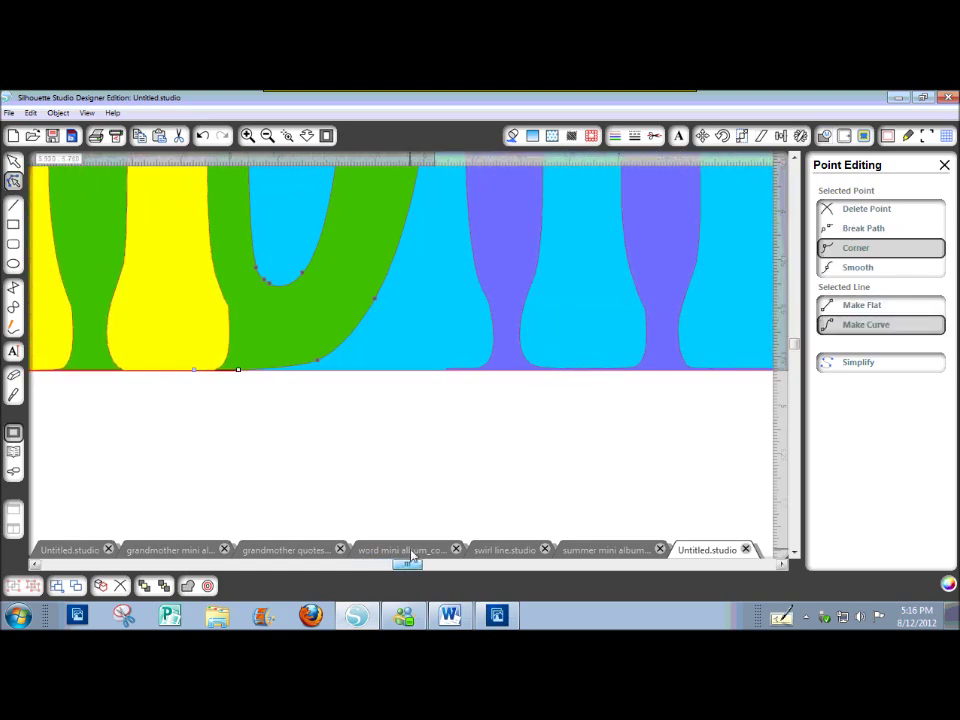
{"action": "left_click", "coordinate": [459, 366]}
{"action": "left_click", "coordinate": [446, 369]}
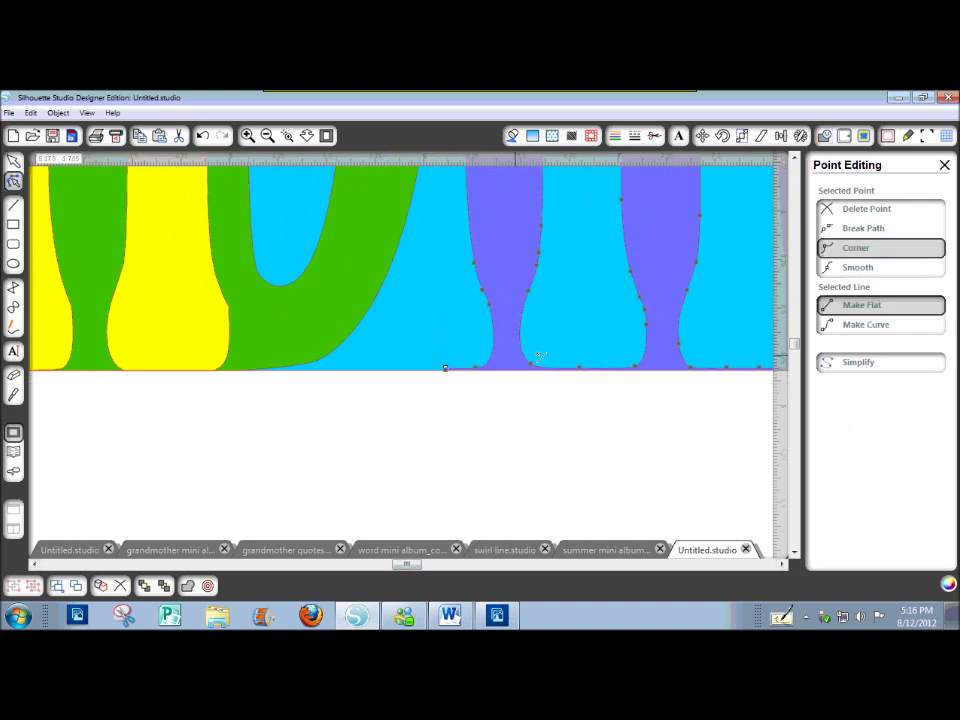
{"action": "left_click", "coordinate": [857, 210]}
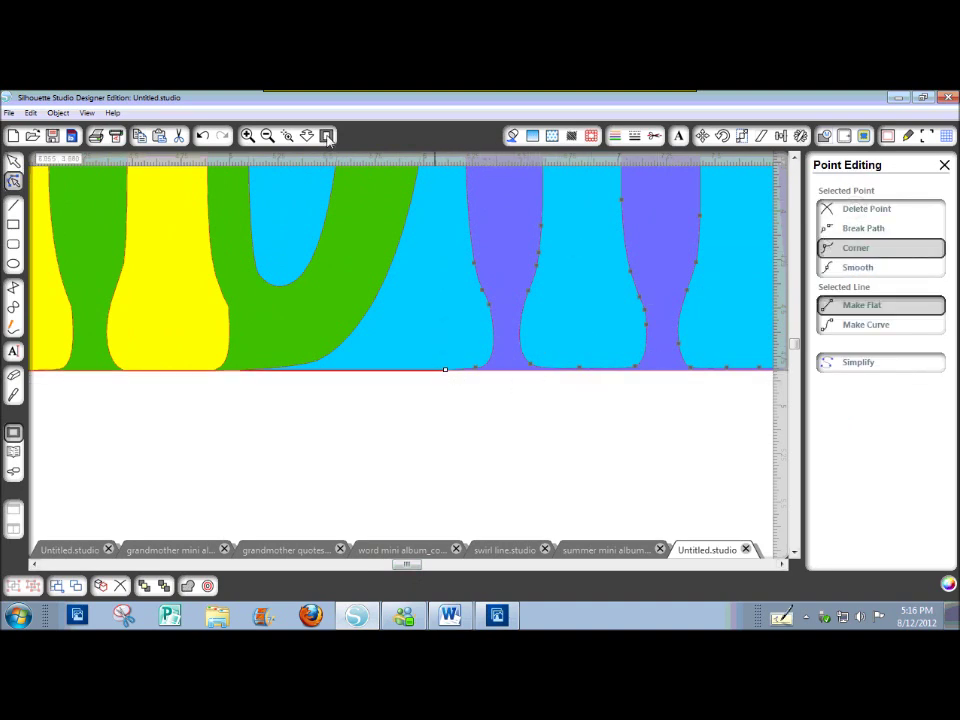
{"action": "scroll", "coordinate": [369, 206], "scroll_direction": "down", "scroll_amount": 3}
{"action": "left_click", "coordinate": [522, 302]}
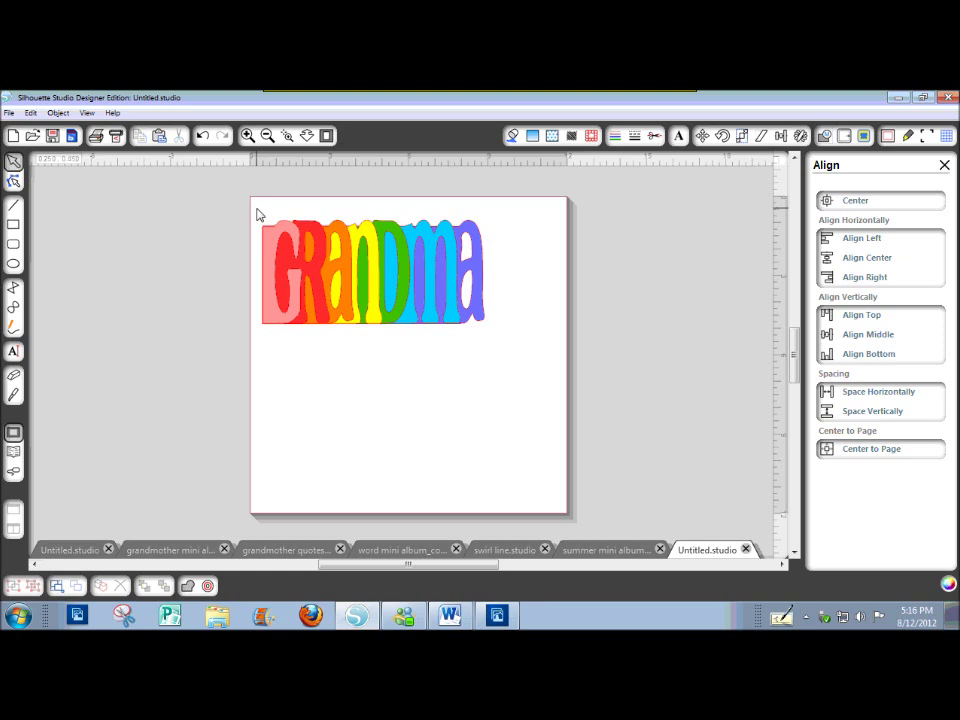
Duplicate the whole grandma word below the original and mirror that copy to the left
{"action": "left_click_drag", "start_coordinate": [337, 326], "coordinate": [506, 362]}
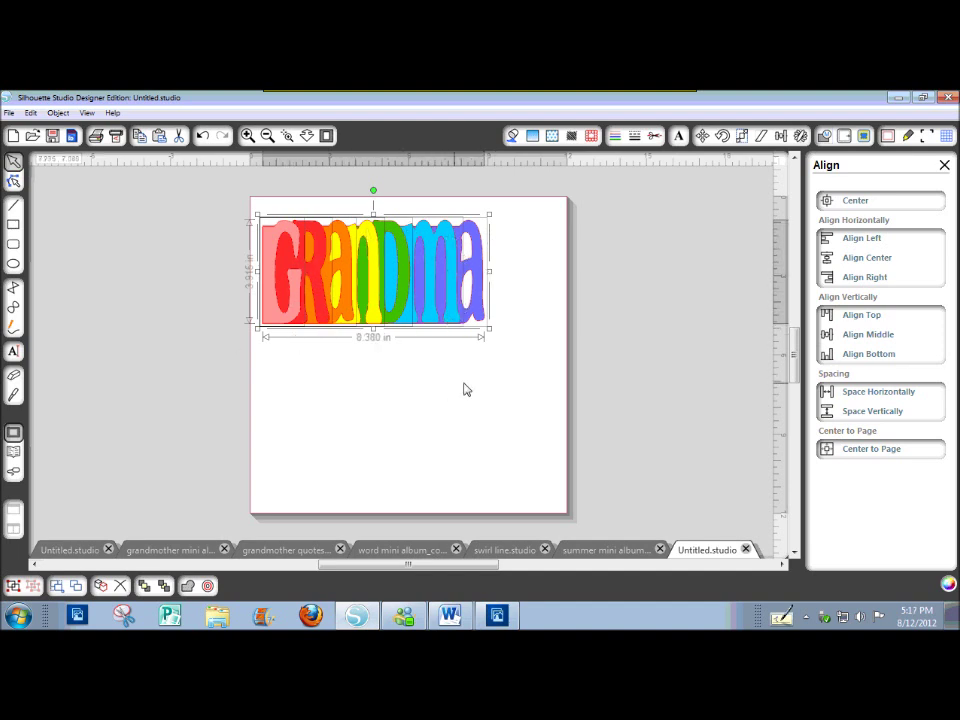
{"action": "left_click", "coordinate": [801, 136]}
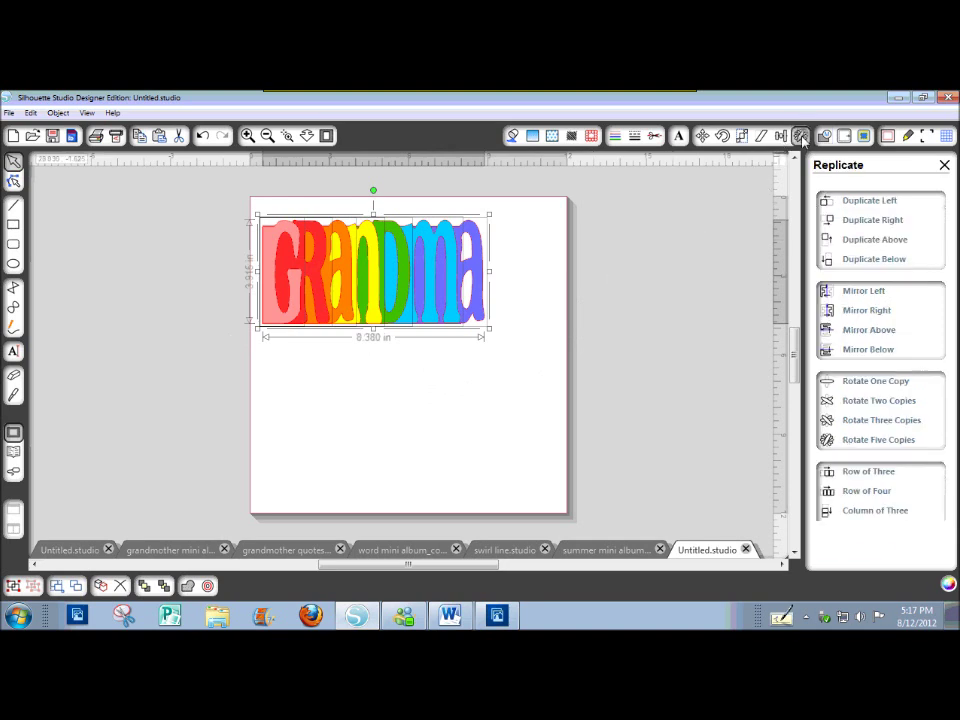
{"action": "left_click", "coordinate": [856, 262]}
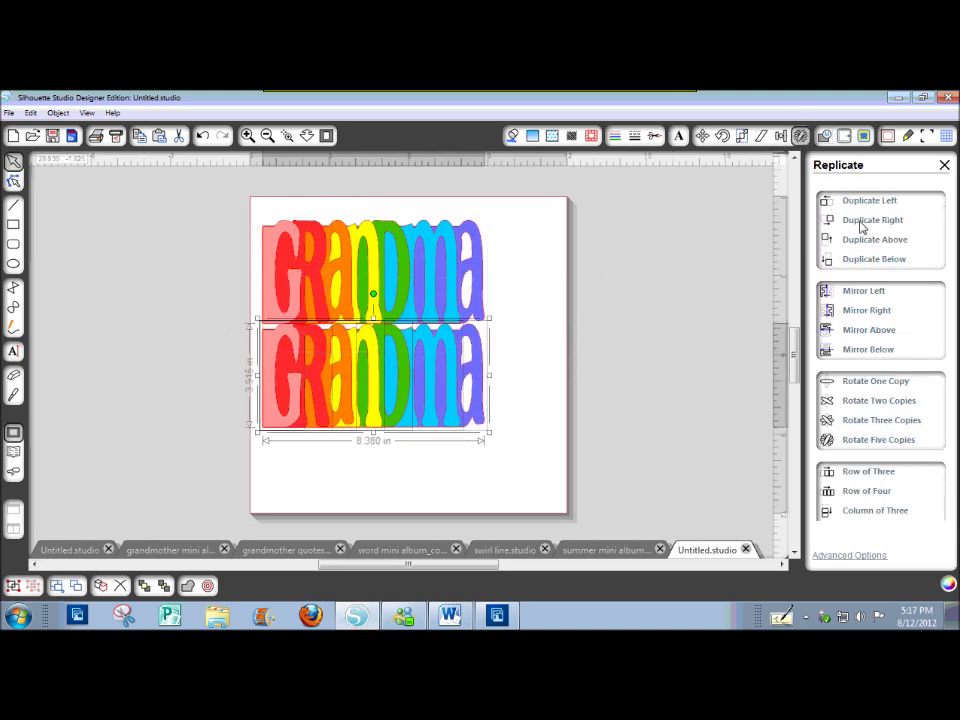
{"action": "left_click", "coordinate": [853, 293]}
Fill all letters of the original upper word with light beige and move the word up to the page's upper edge
{"action": "left_click_drag", "start_coordinate": [253, 214], "coordinate": [531, 339]}
{"action": "left_click", "coordinate": [513, 136]}
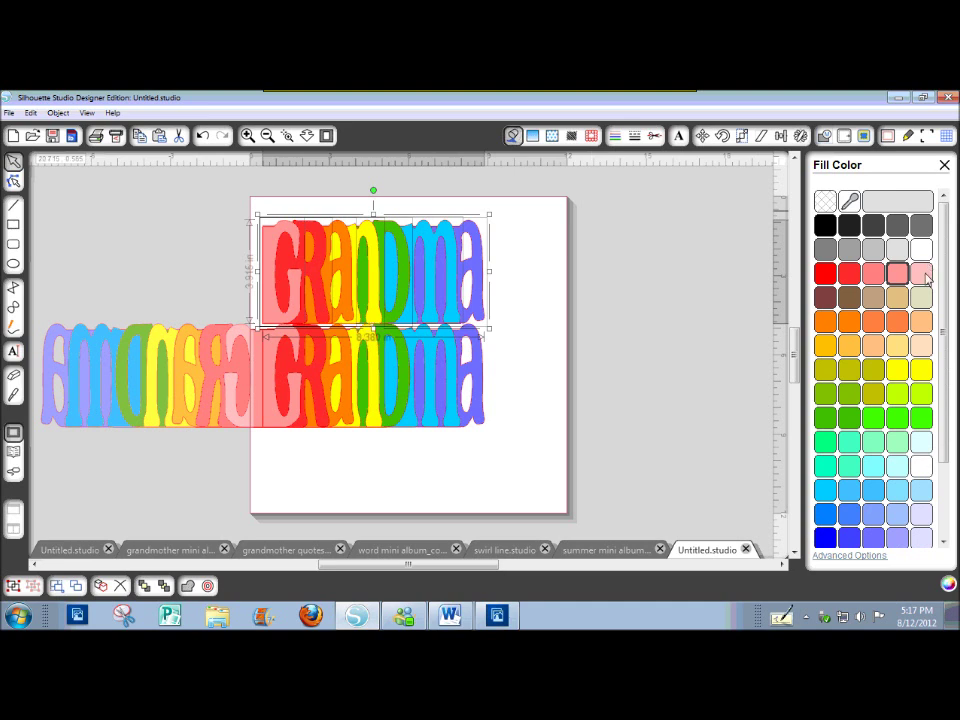
{"action": "left_click", "coordinate": [922, 298]}
{"action": "left_click_drag", "start_coordinate": [415, 281], "coordinate": [437, 259]}
Stack the rainbow copy under the beige word and the mirrored copy beneath it, spacing them so that none overlap
{"action": "left_click", "coordinate": [277, 347]}
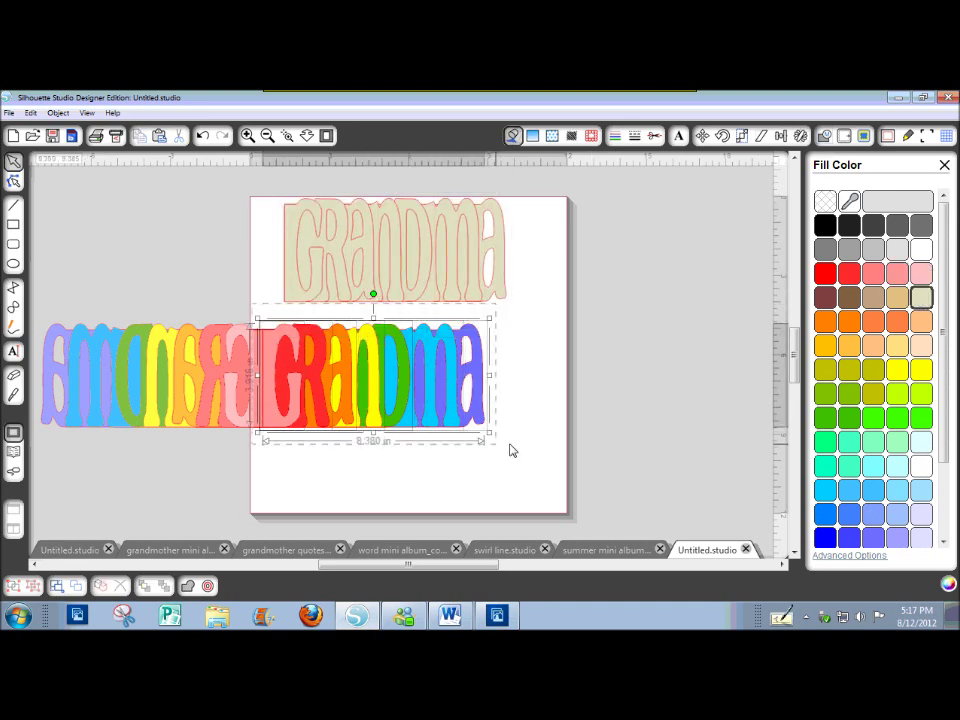
{"action": "left_click_drag", "start_coordinate": [459, 401], "coordinate": [520, 405]}
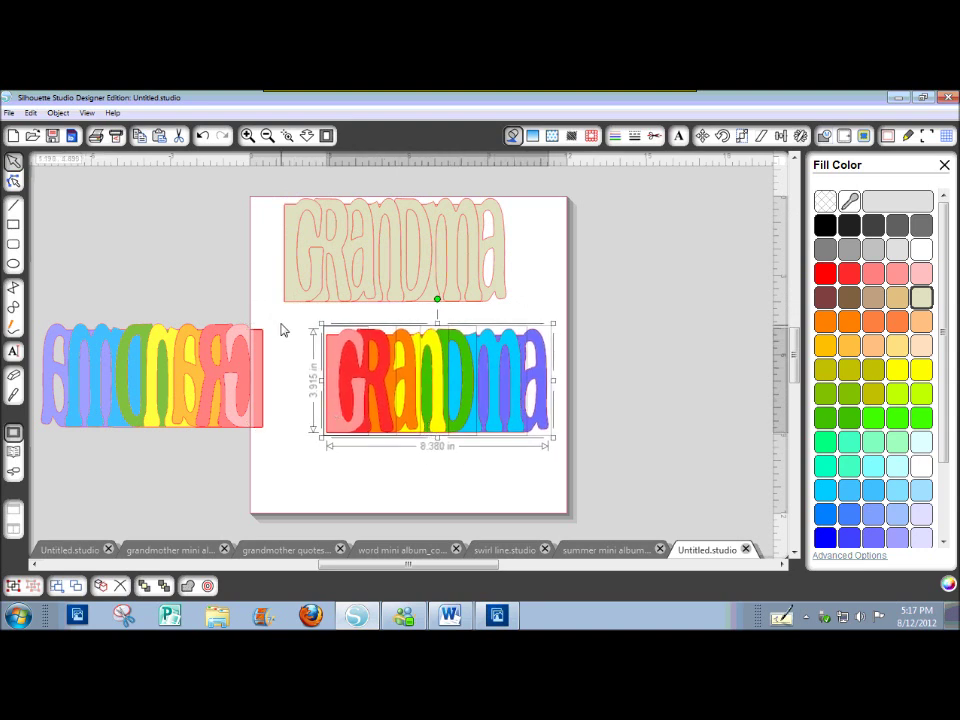
{"action": "left_click", "coordinate": [200, 368]}
{"action": "left_click_drag", "start_coordinate": [221, 388], "coordinate": [476, 501]}
{"action": "left_click_drag", "start_coordinate": [796, 356], "coordinate": [796, 389]}
{"action": "left_click_drag", "start_coordinate": [311, 215], "coordinate": [603, 351]}
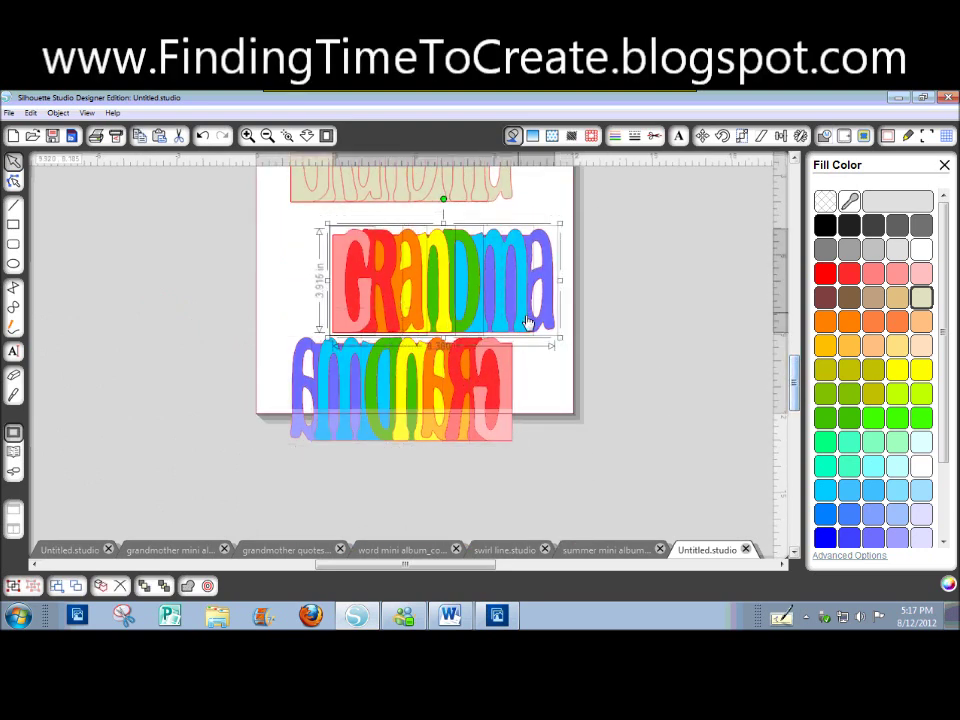
{"action": "left_click_drag", "start_coordinate": [545, 315], "coordinate": [515, 305]}
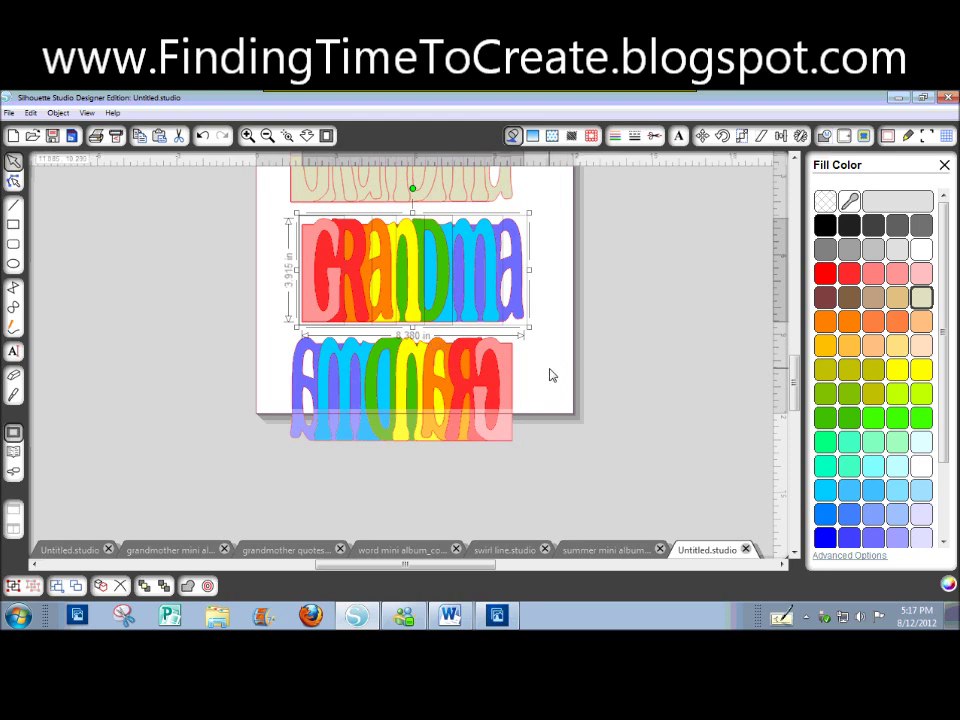